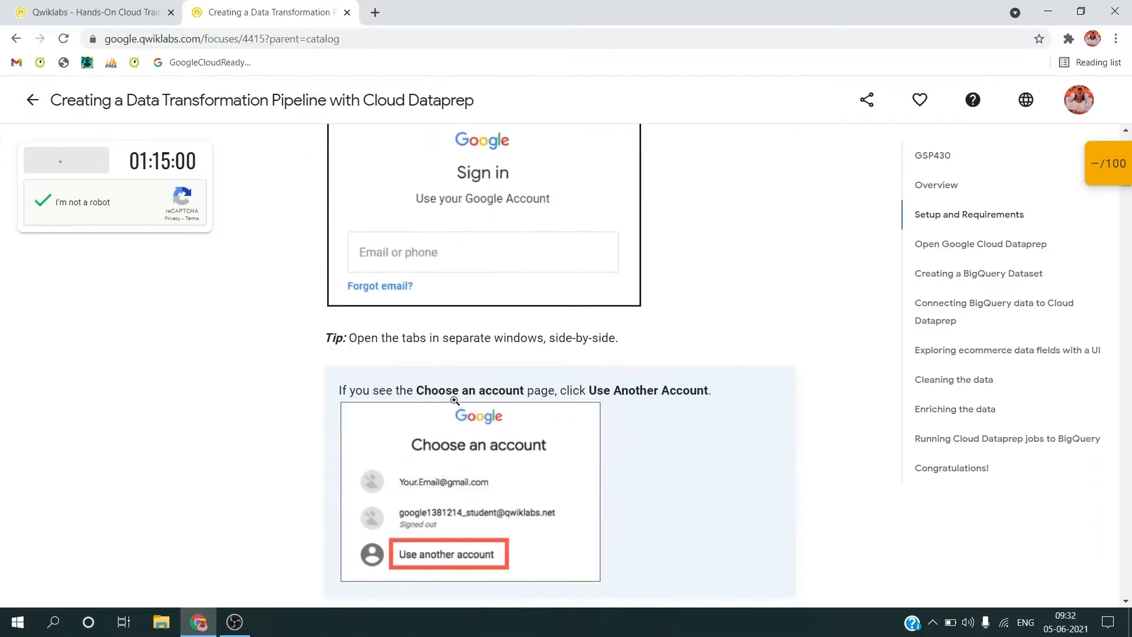
Step: Copy the lab username, open the Google console in an incognito window, and submit the username on the sign-in page
scroll(454, 405, up, 2)
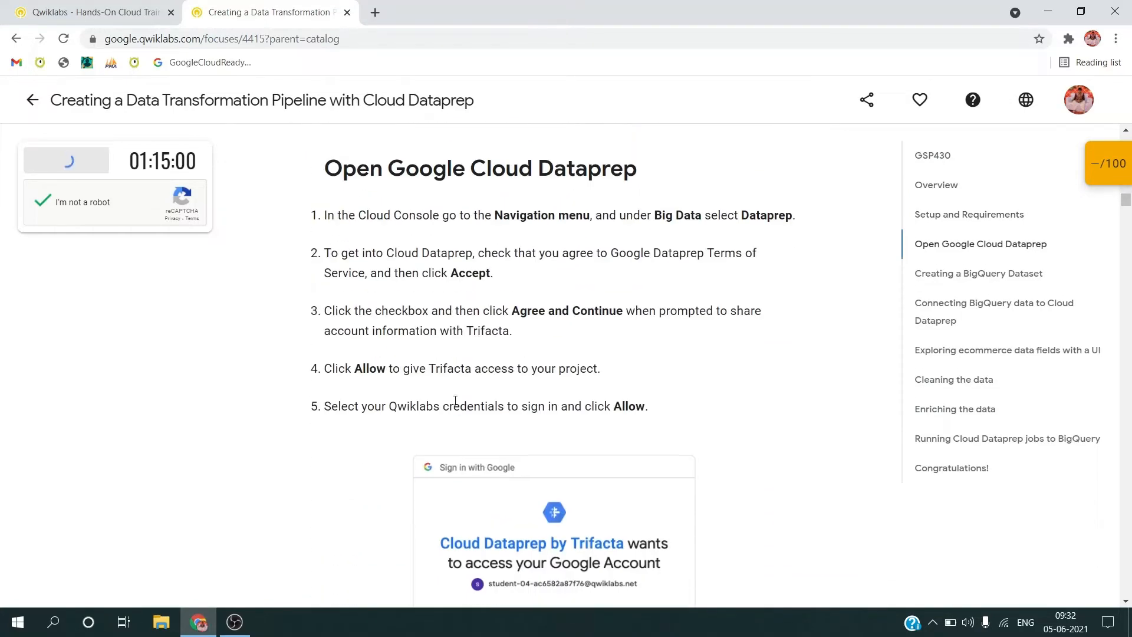
click(189, 319)
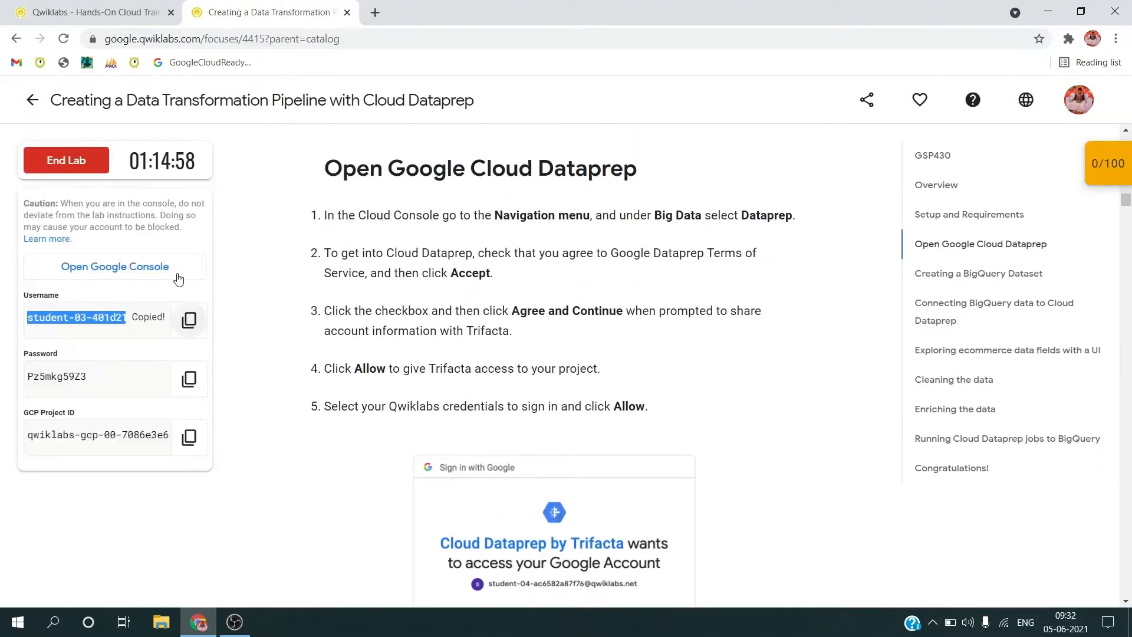
right_click(175, 270)
click(211, 313)
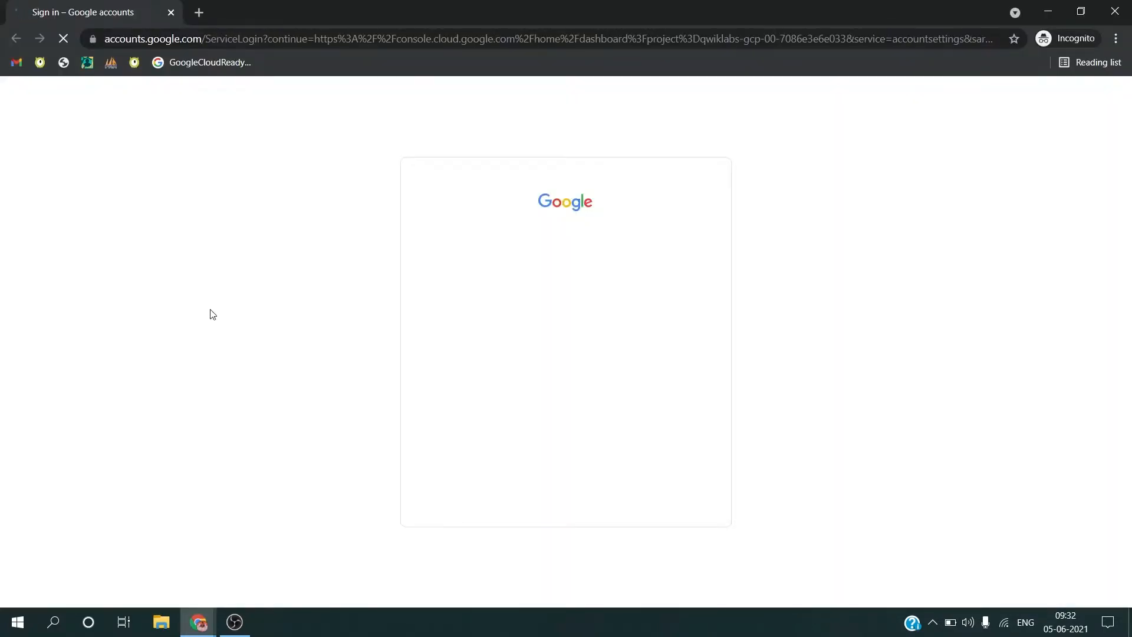
click(541, 318)
key(ctrl+v)
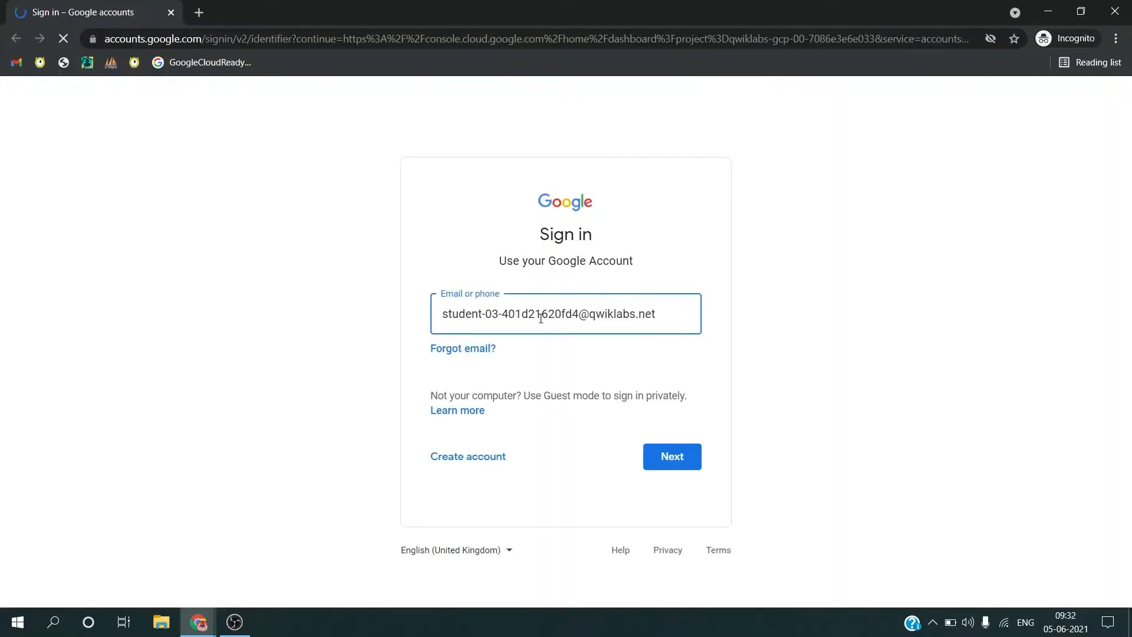
key(Return)
Step: Copy the lab account password, sign in with it, and accept the new account terms
key(alt+Tab)
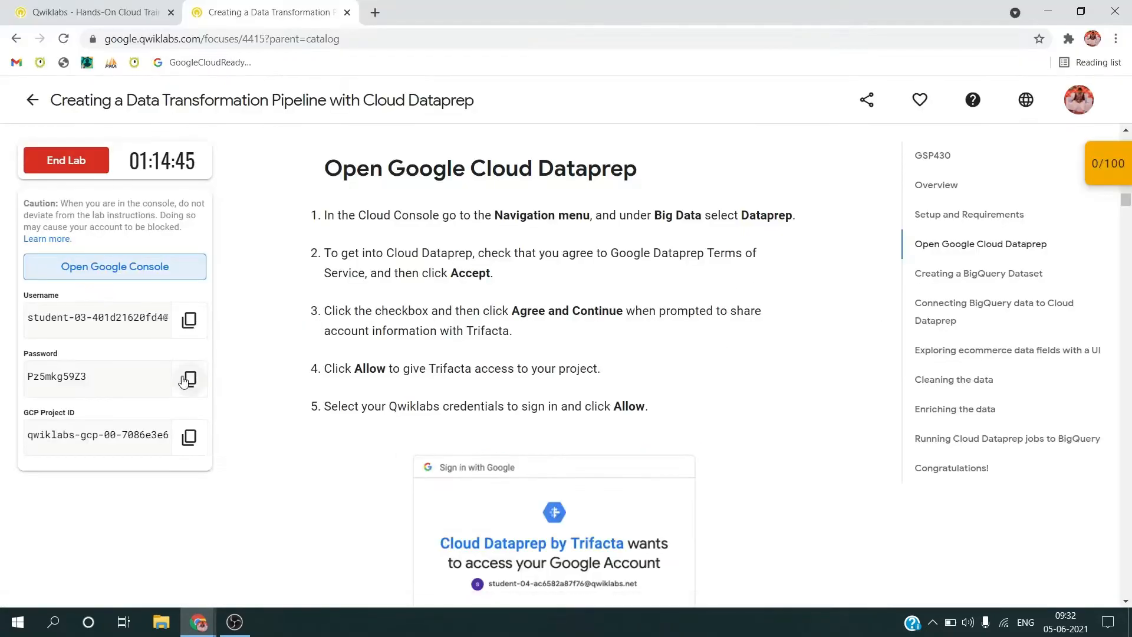
click(189, 374)
key(alt+Tab)
key(ctrl+v)
key(Return)
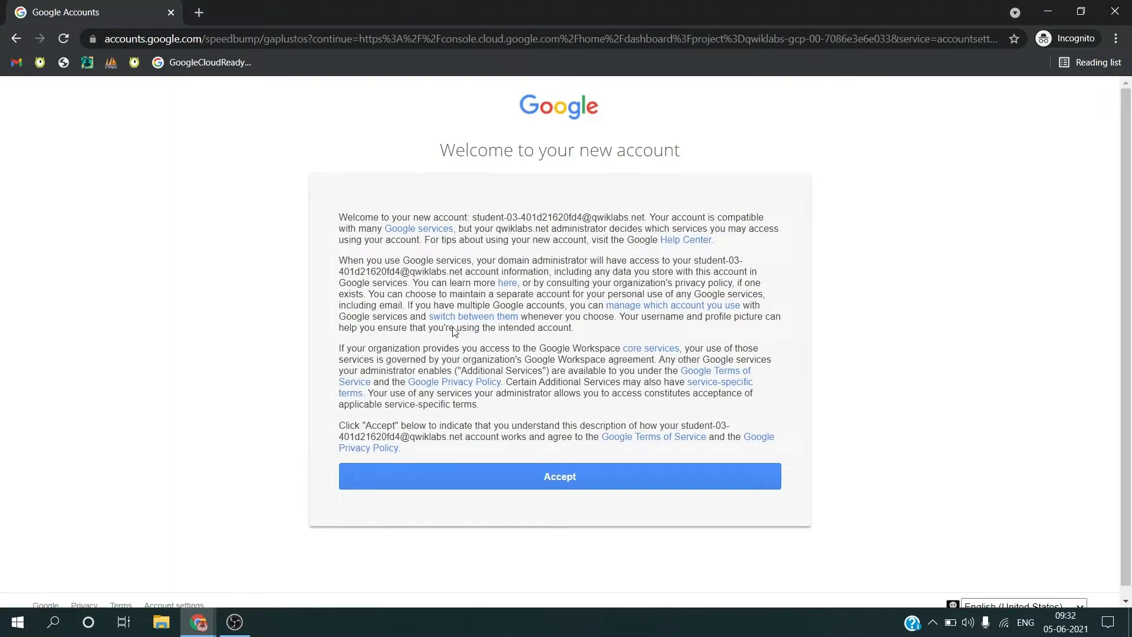
click(554, 483)
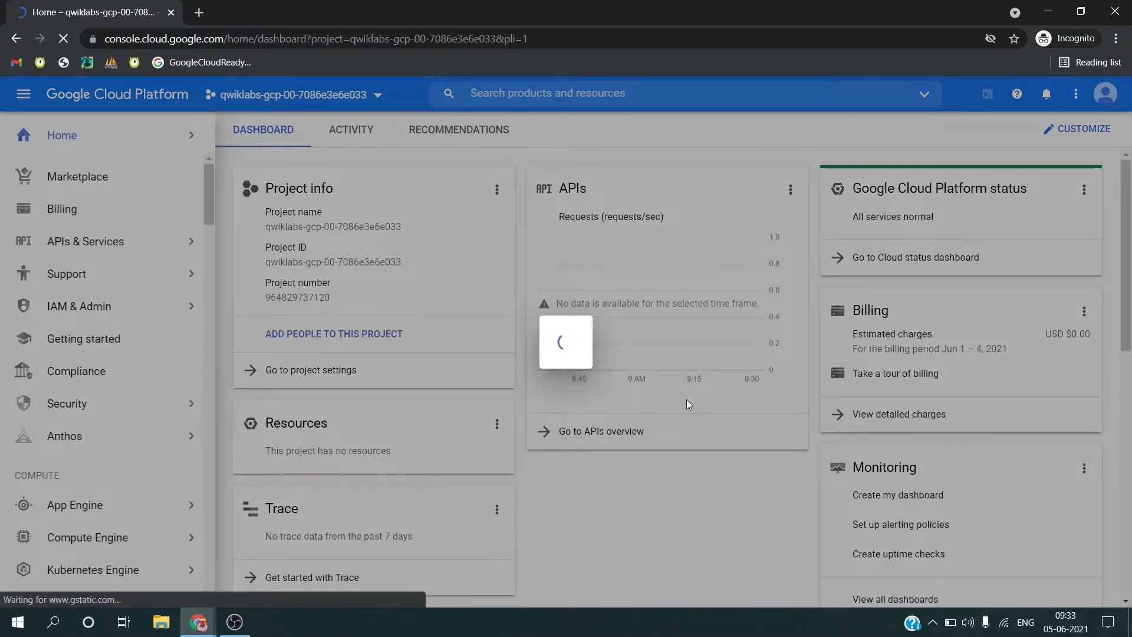
Step: Agree to the Google Cloud Platform terms of service and open BigQuery
click(711, 407)
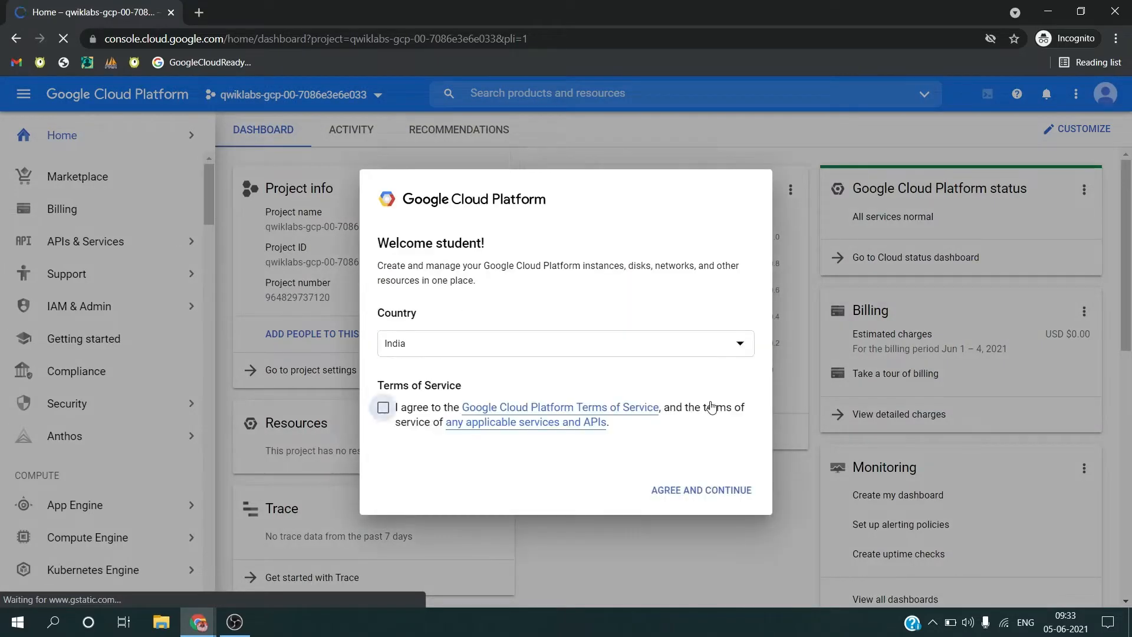
click(714, 499)
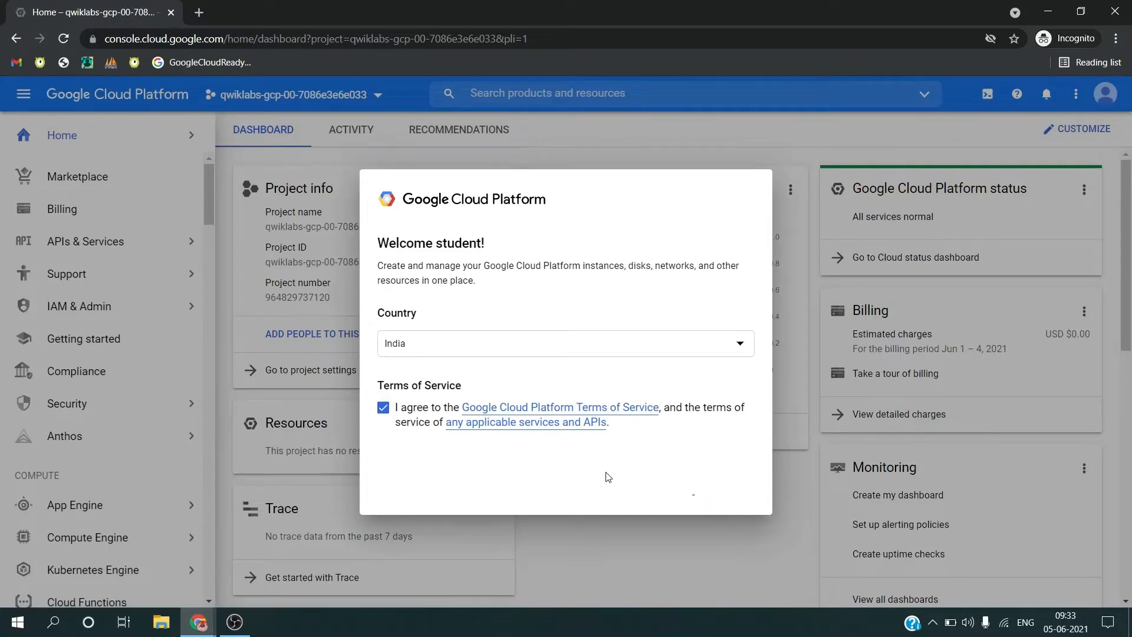
scroll(123, 429, down, 10)
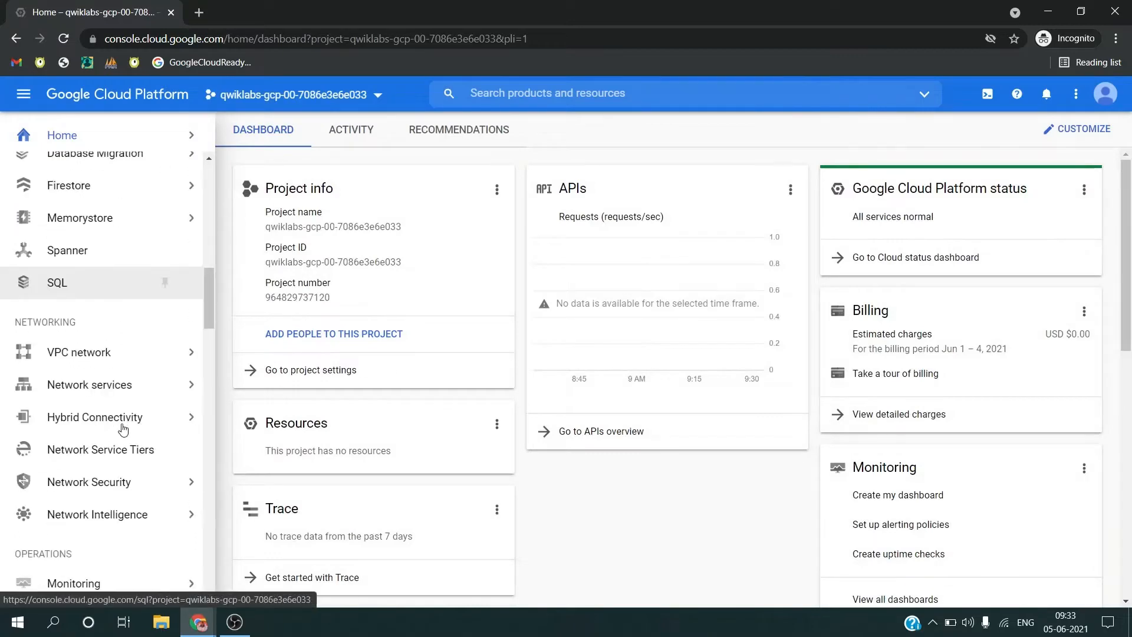
scroll(123, 429, down, 15)
mouse_move(126, 359)
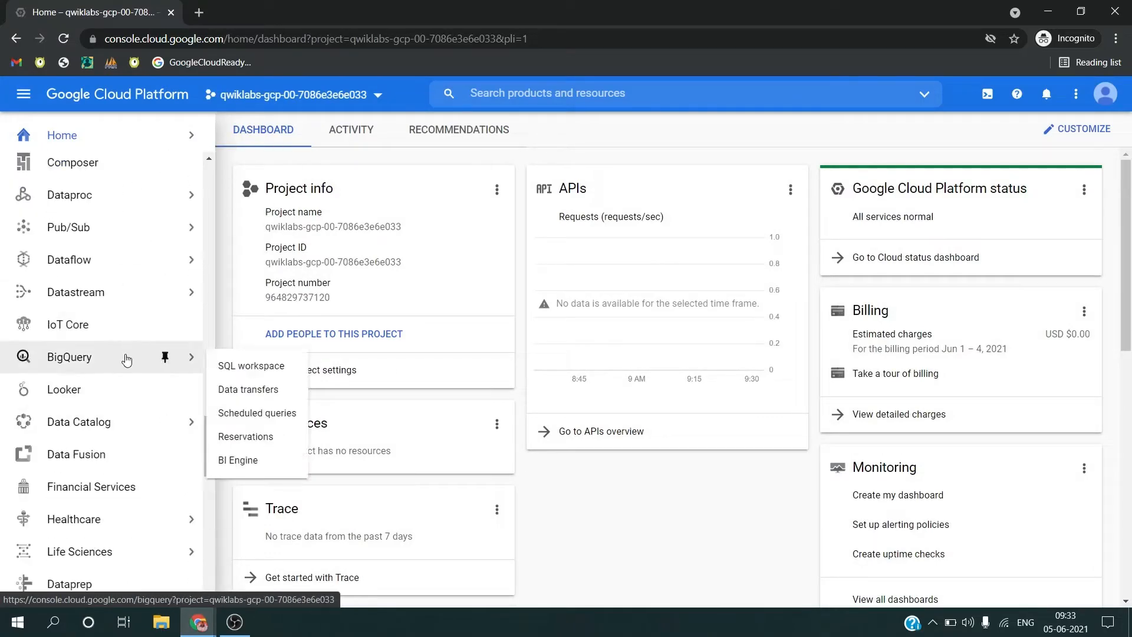
Step: Copy the dataset ID ecommerce from the lab's Creating a BigQuery Dataset instructions and return to the console
key(alt+Tab)
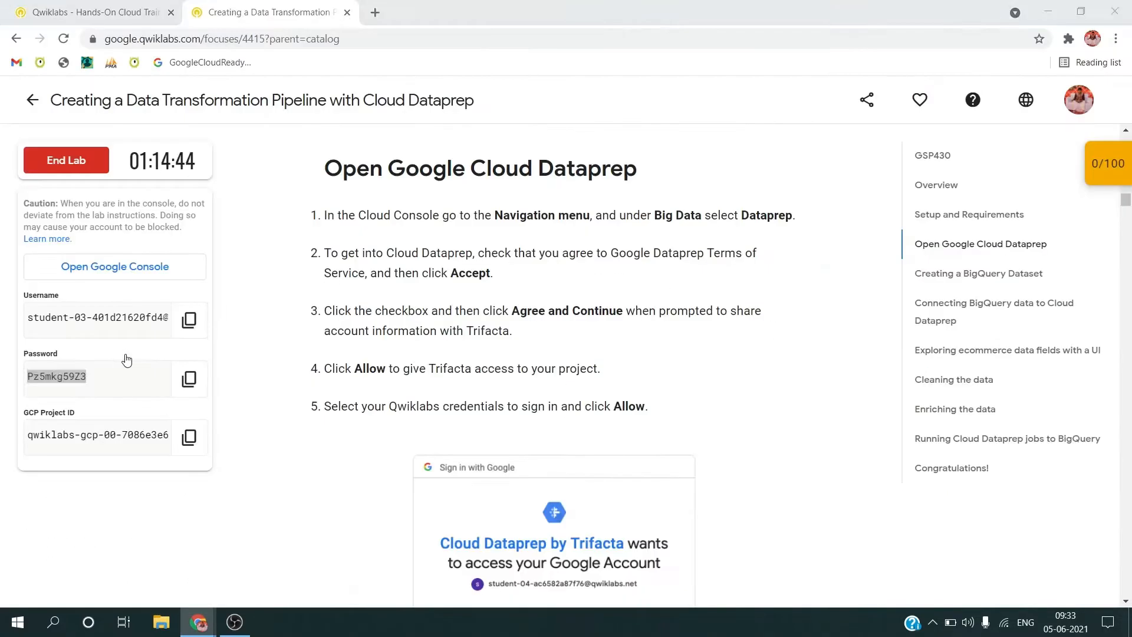
scroll(415, 356, down, 3)
scroll(414, 357, down, 15)
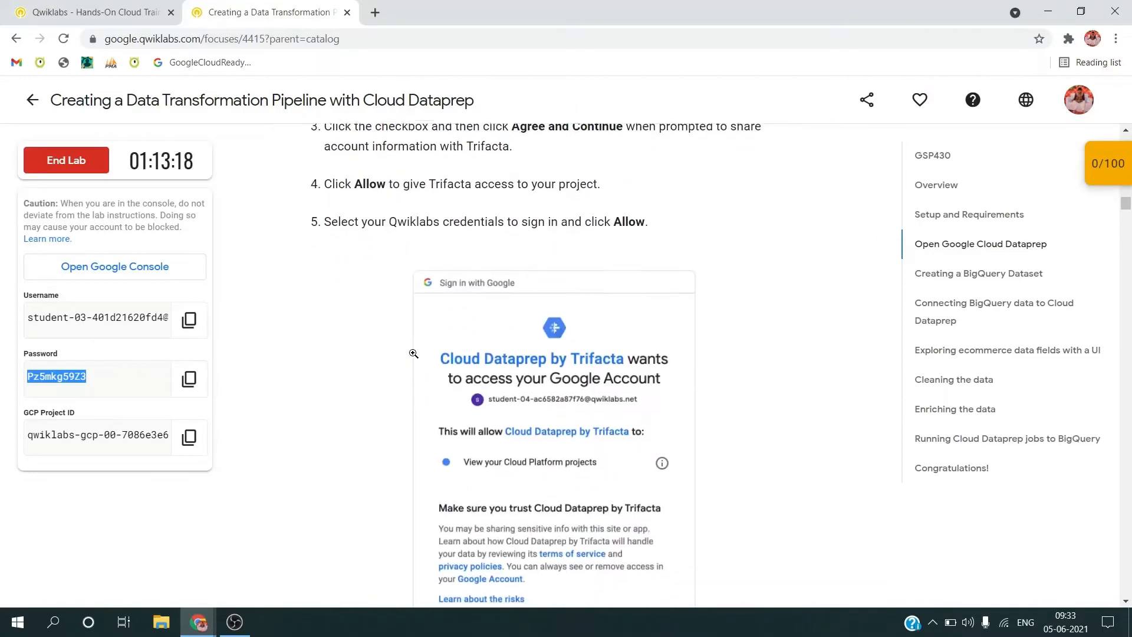
scroll(415, 357, down, 15)
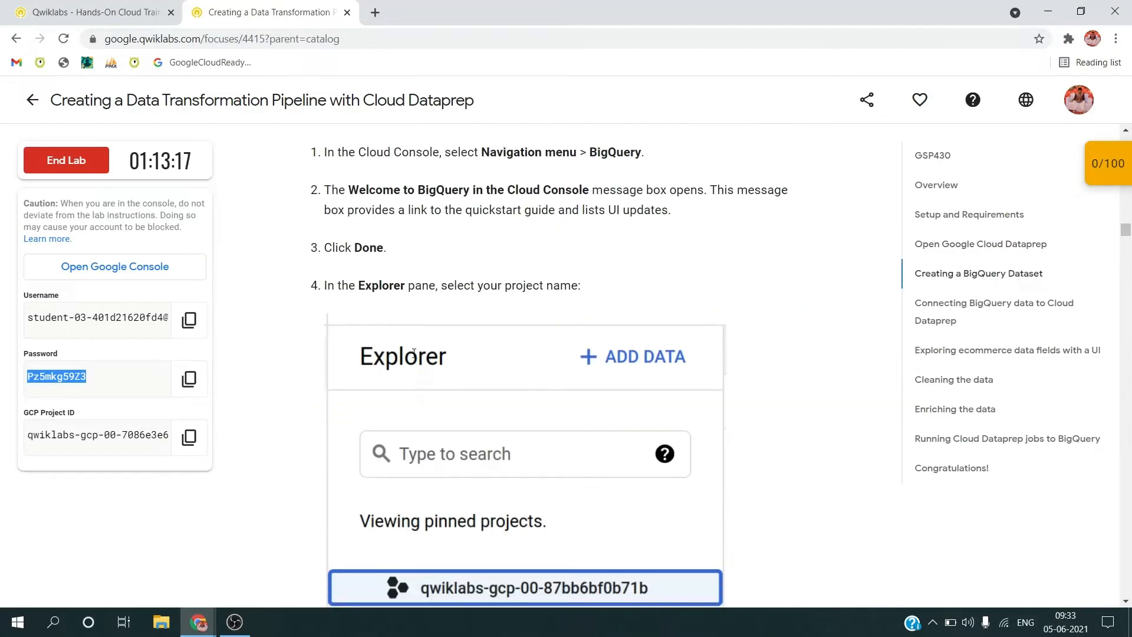
scroll(421, 480, down, 2)
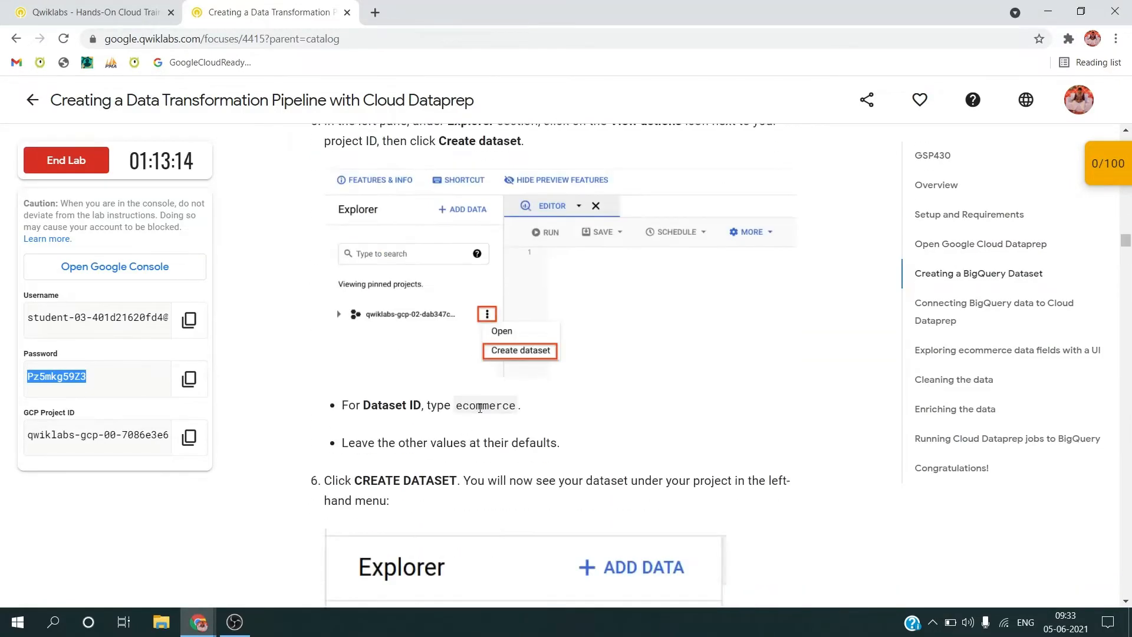
double_click(485, 402)
key(alt+Tab)
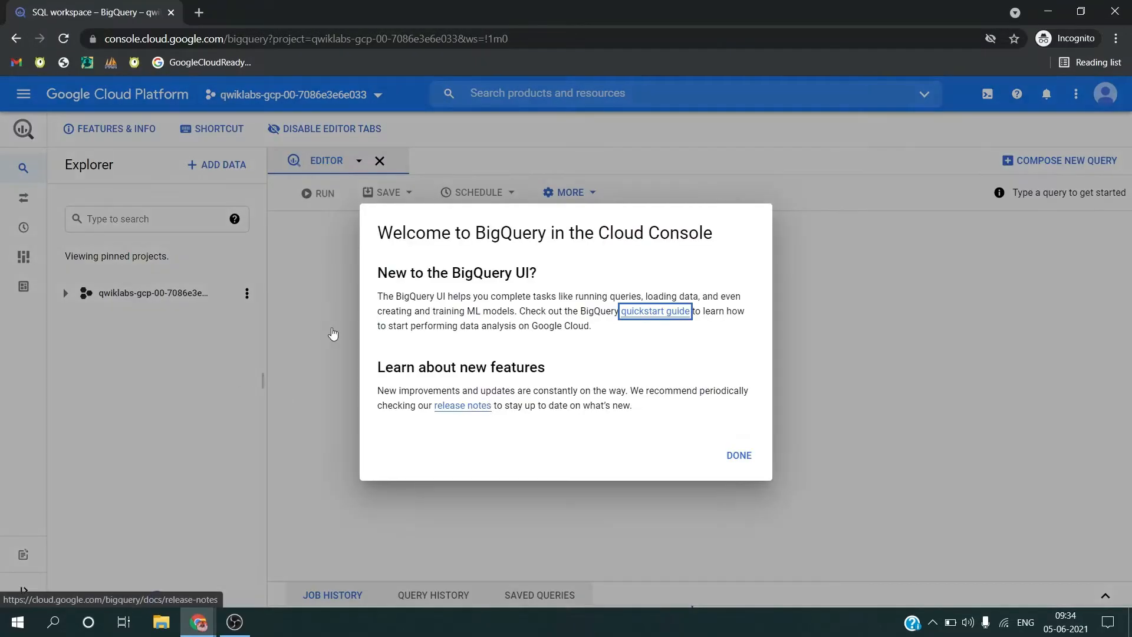
Step: Dismiss the BigQuery welcome message and create a dataset with the ID ecommerce in the lab project, leaving other values at their defaults
click(738, 454)
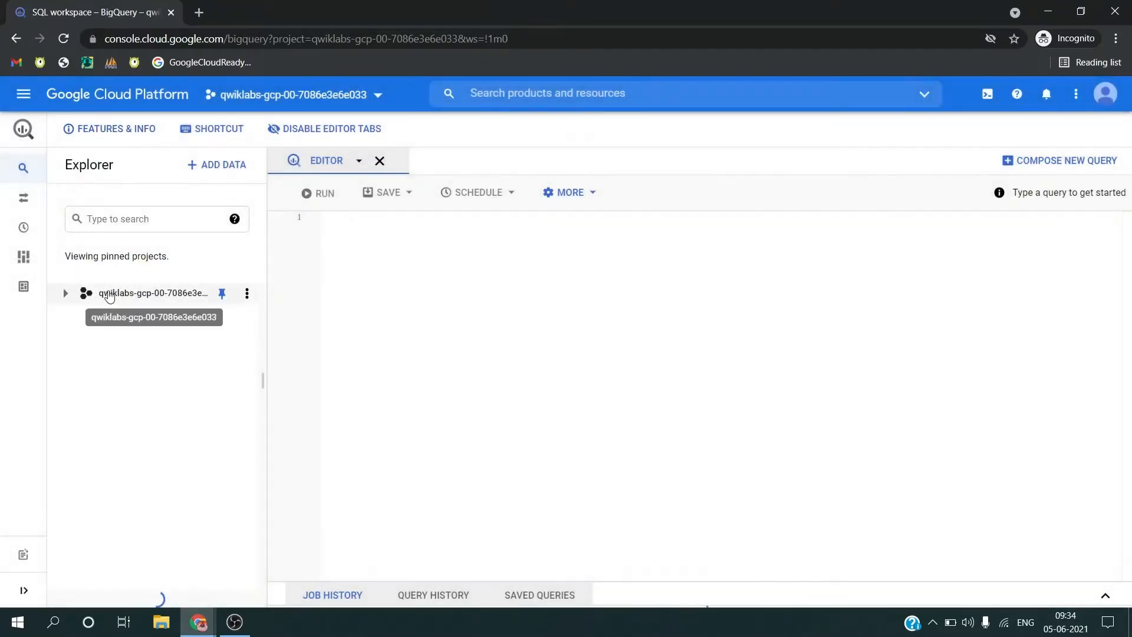
click(162, 296)
click(246, 293)
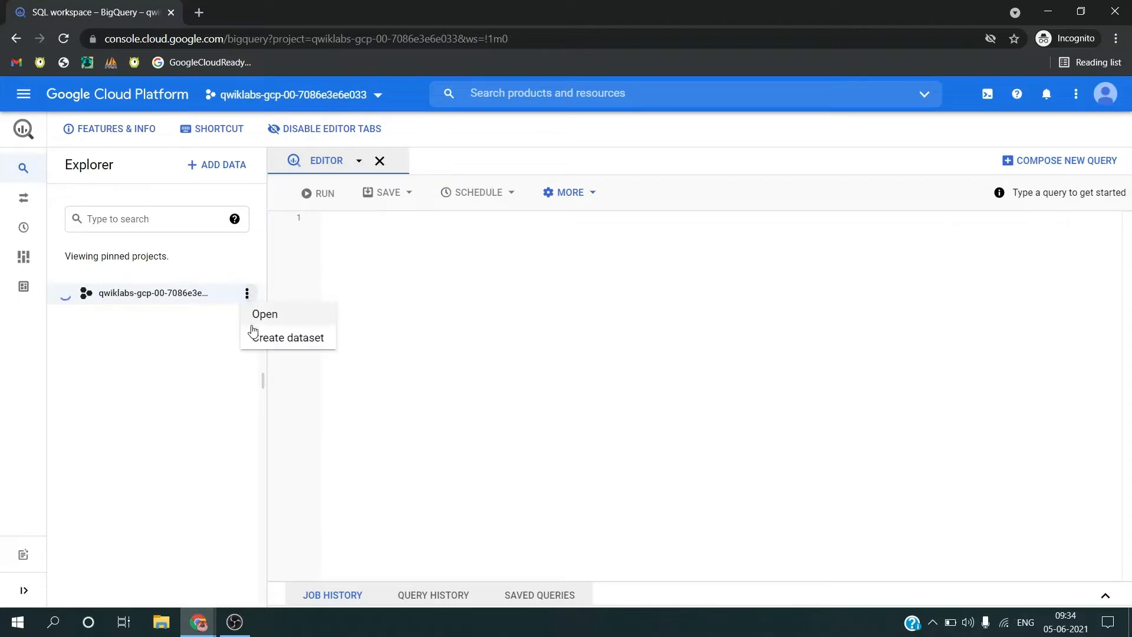
click(254, 339)
click(764, 152)
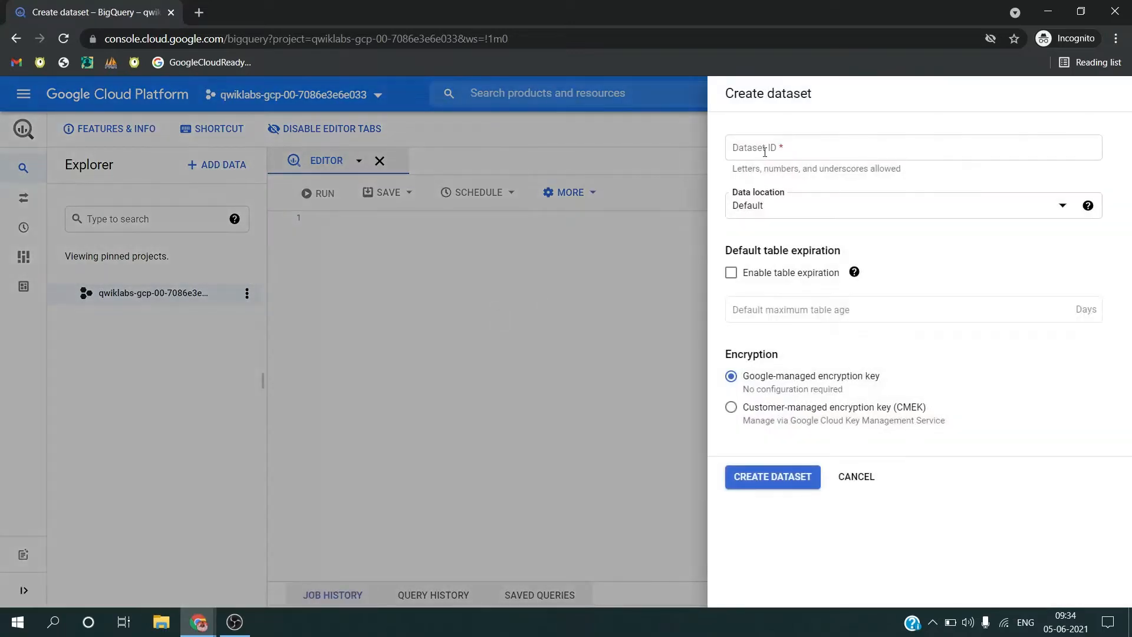
text(ecommerce)
click(769, 487)
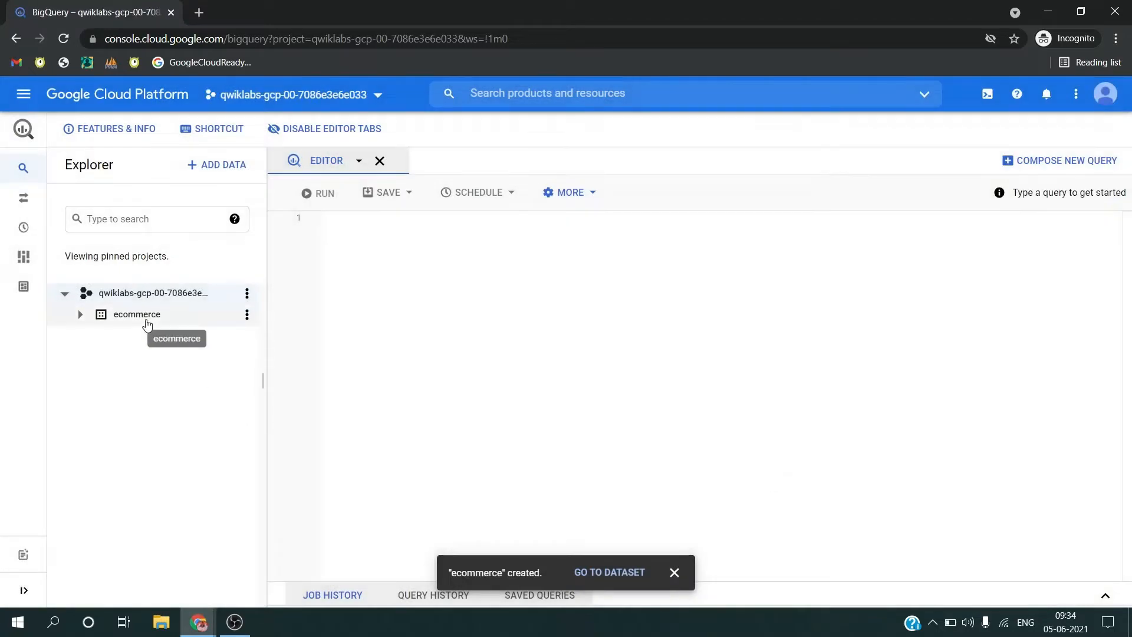
click(146, 320)
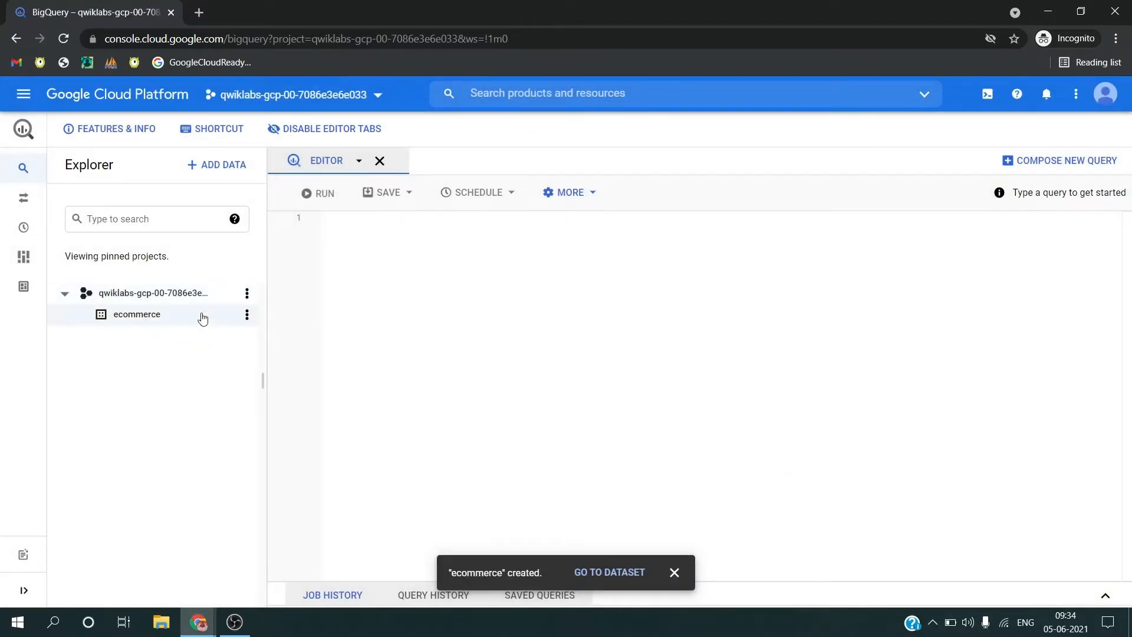
Step: Copy the lab's SQL query that creates ecommerce.all_sessions_raw_dataprep into the query editor and run it
key(alt+Tab)
scroll(568, 345, down, 10)
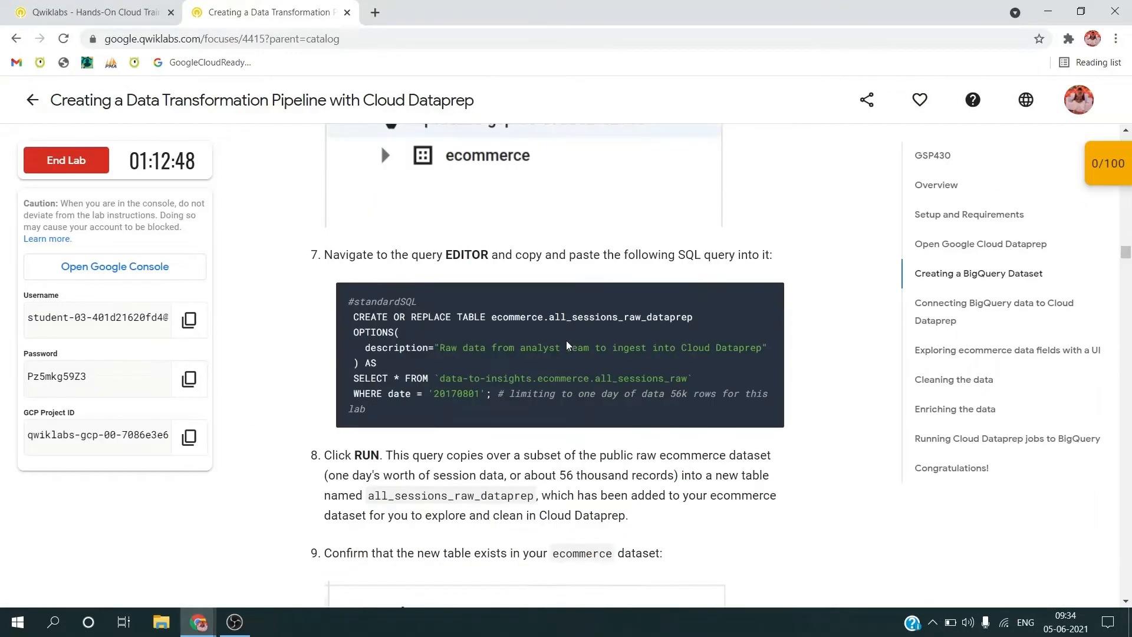
key(alt+Tab)
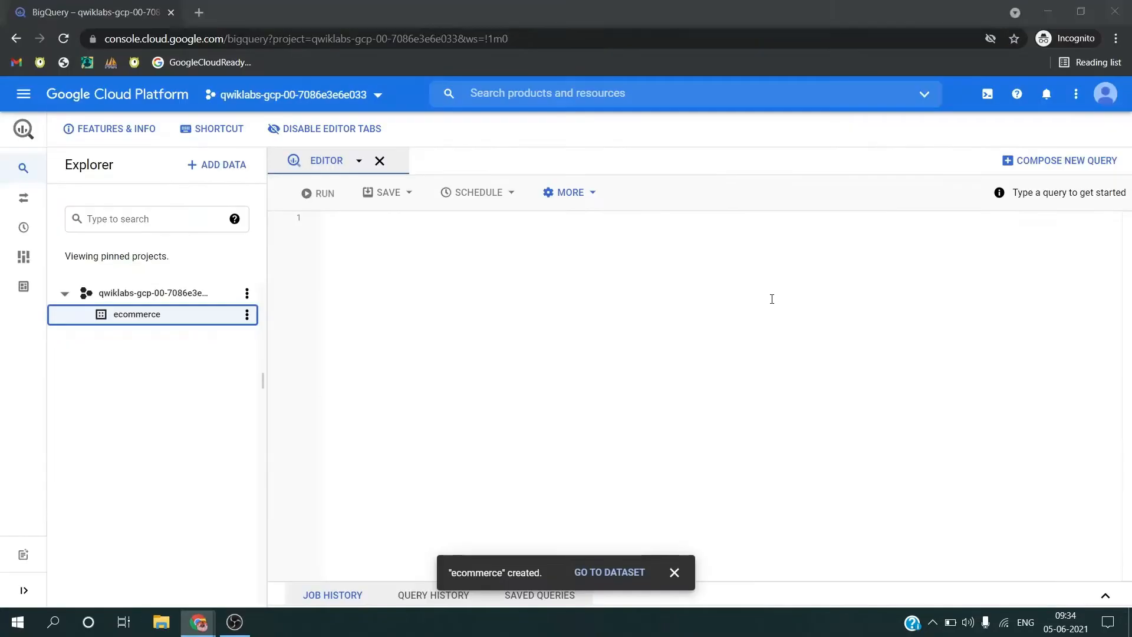
click(723, 303)
text(#standardSQL  CREATE OR REPLACE TABLE ecommerce.all_sessions_raw_dataprep  OPTIONS(    description="Raw data from analyst team to ingest into Cloud Dataprep"  ) AS  SELECT * FROM `data-to-insights.ecommerce.all_sessions_raw`  WHERE date = '20170801'; # limiting to one day of data 56k rows for this lab)
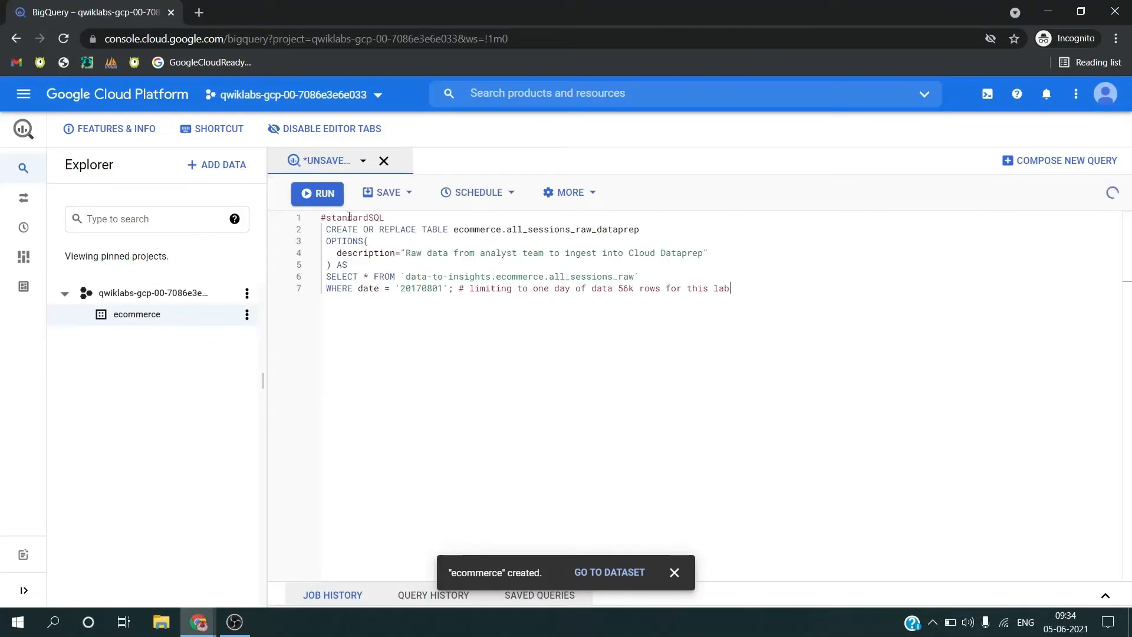
click(319, 193)
Step: Read ahead to the lab's Dataprep connection task and open the all_sessions_raw_dataprep table in the ecommerce dataset
key(alt+Tab)
scroll(491, 358, down, 4)
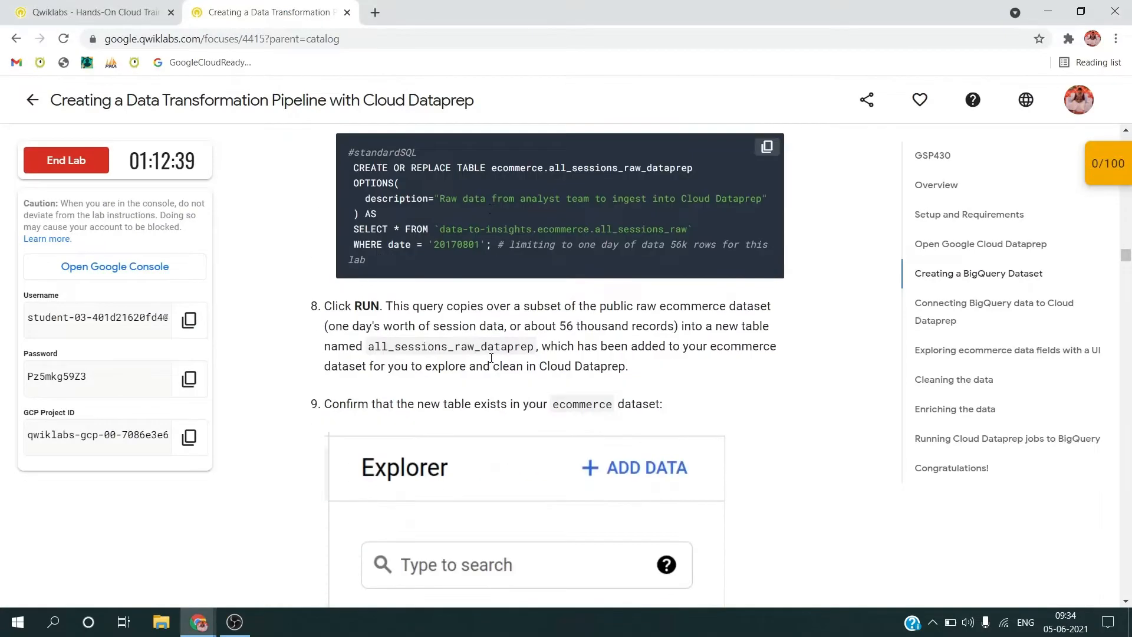
scroll(491, 358, down, 13)
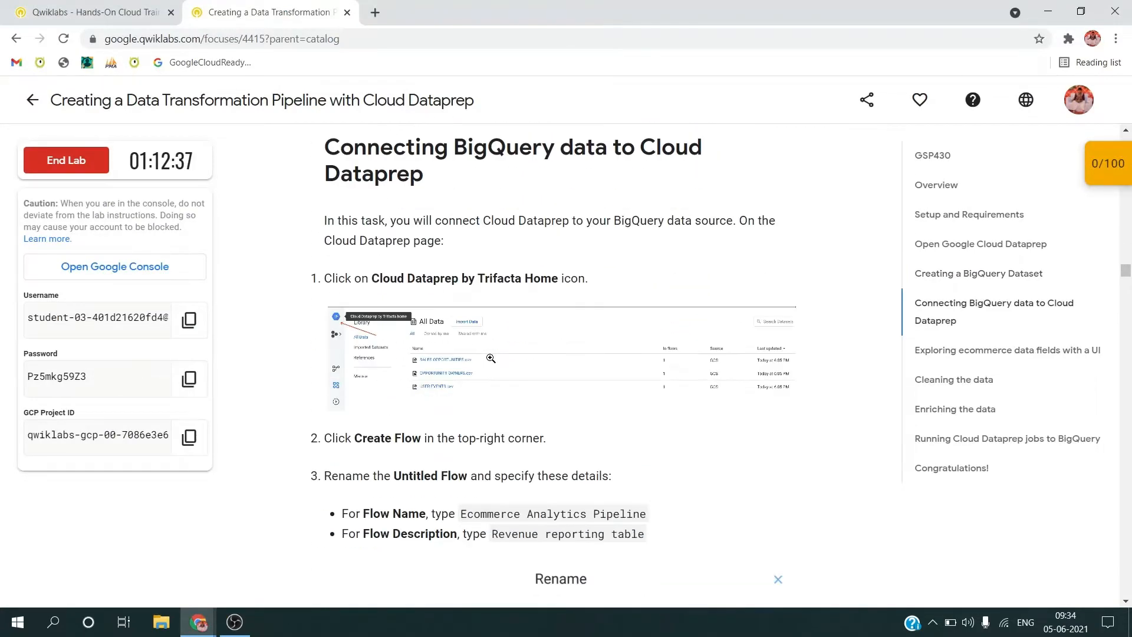
key(alt+Tab)
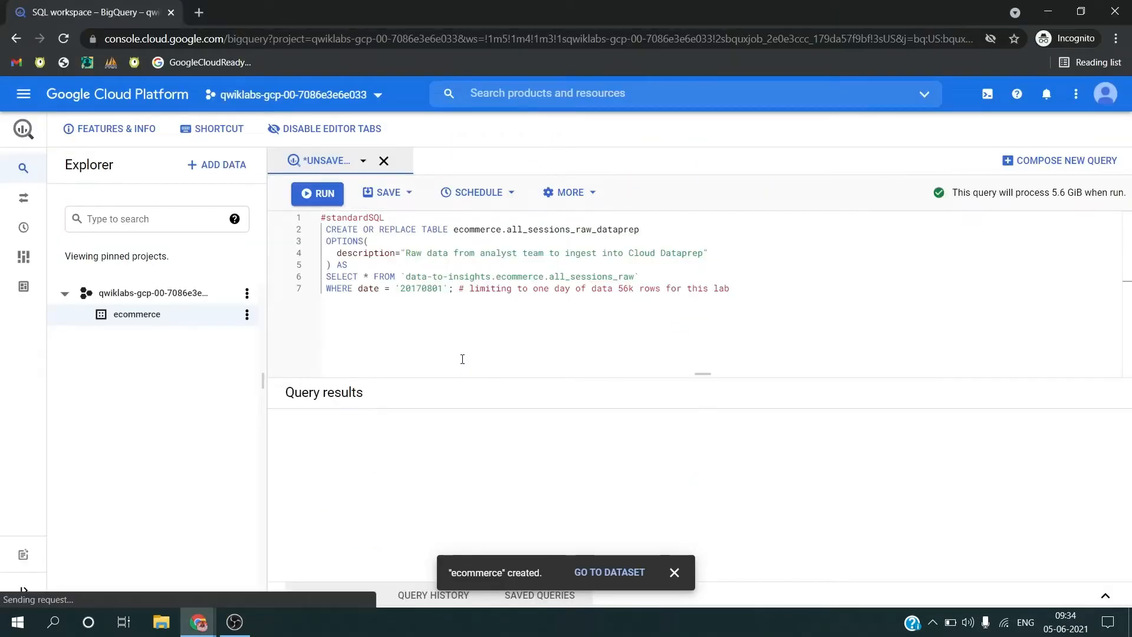
click(671, 572)
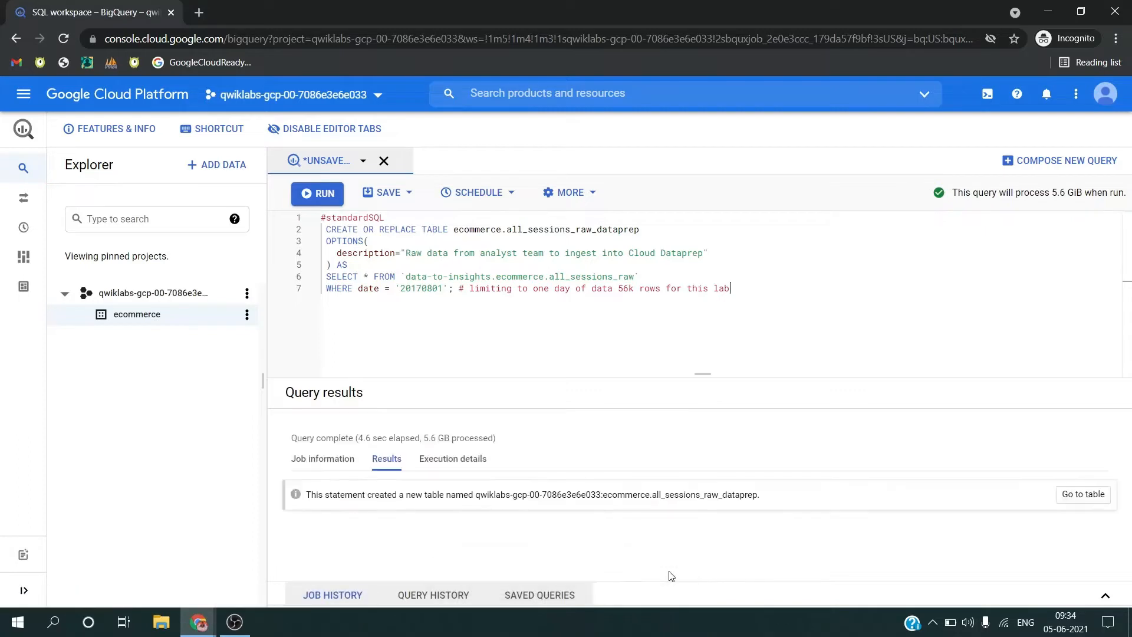
click(238, 338)
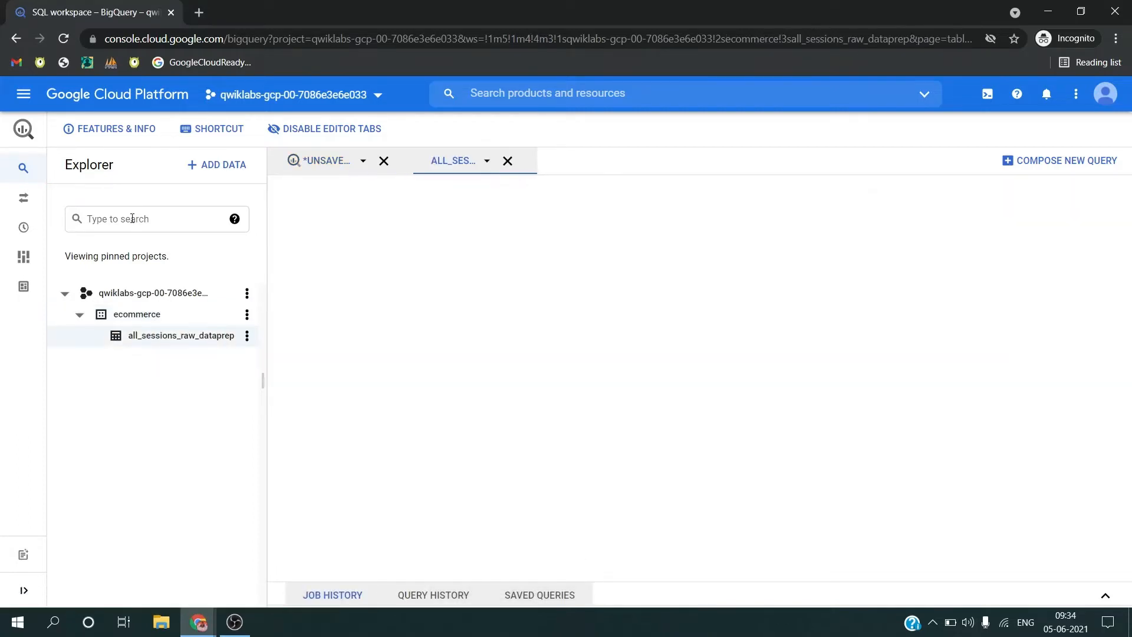
Step: Open Dataprep from the Big Data services and accept the Google Dataprep Terms of Service
click(24, 96)
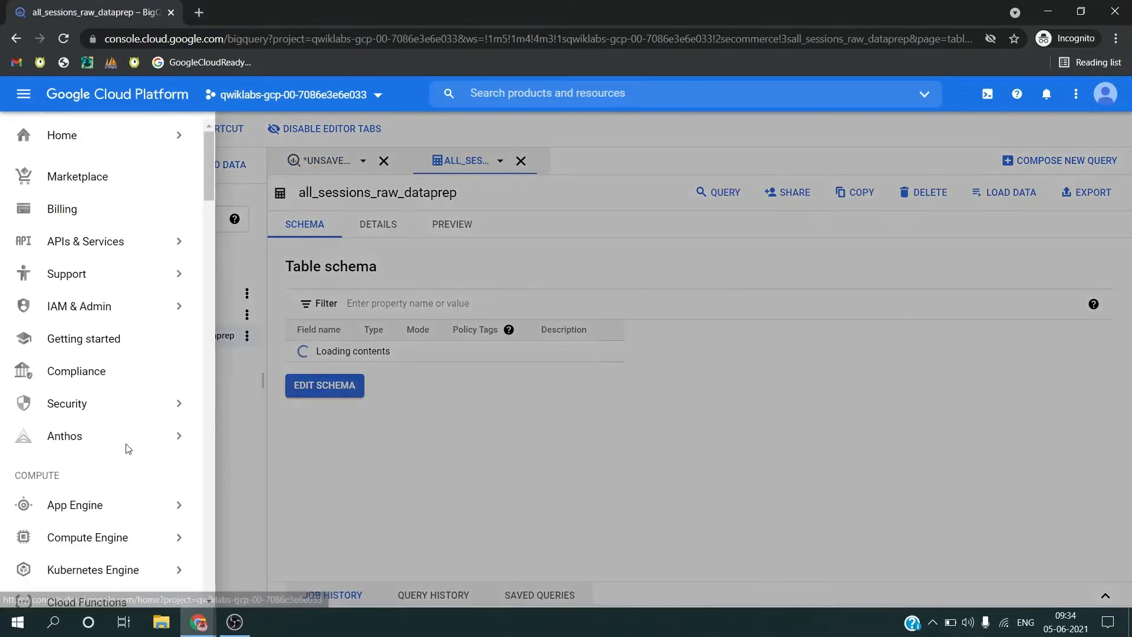
scroll(135, 442, down, 5)
scroll(127, 450, down, 15)
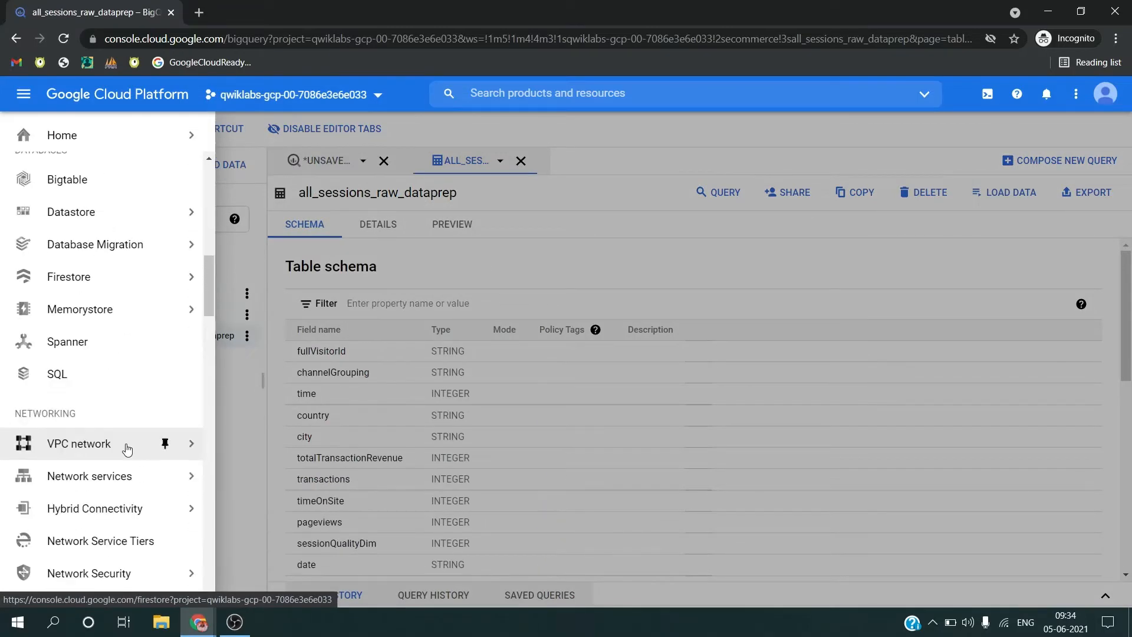
scroll(127, 450, down, 10)
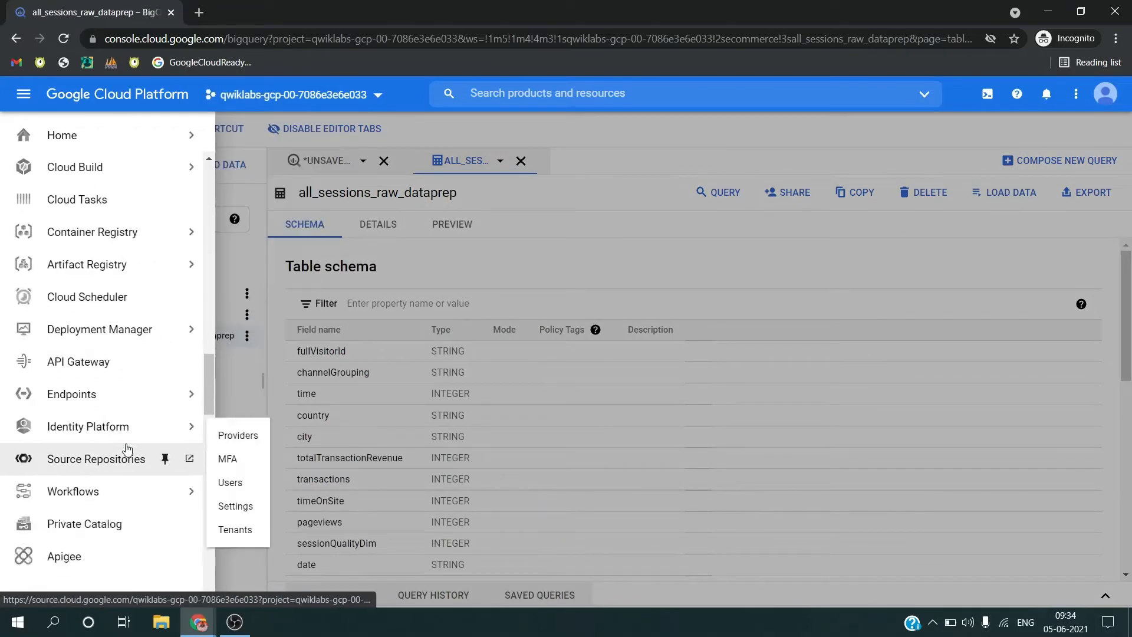
scroll(88, 537, down, 7)
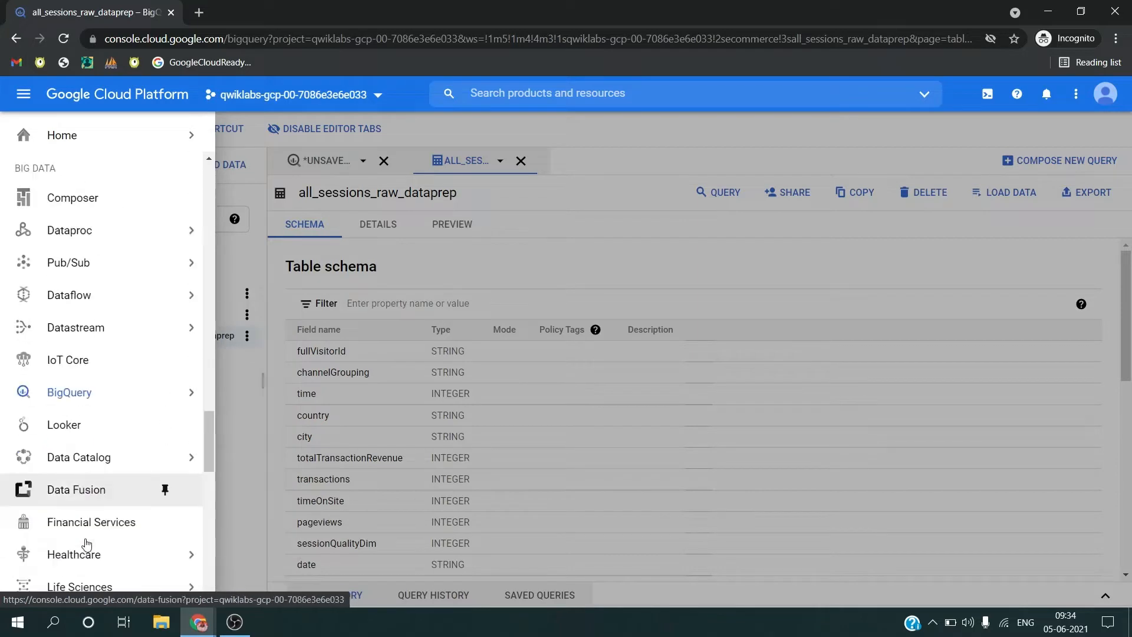
click(93, 406)
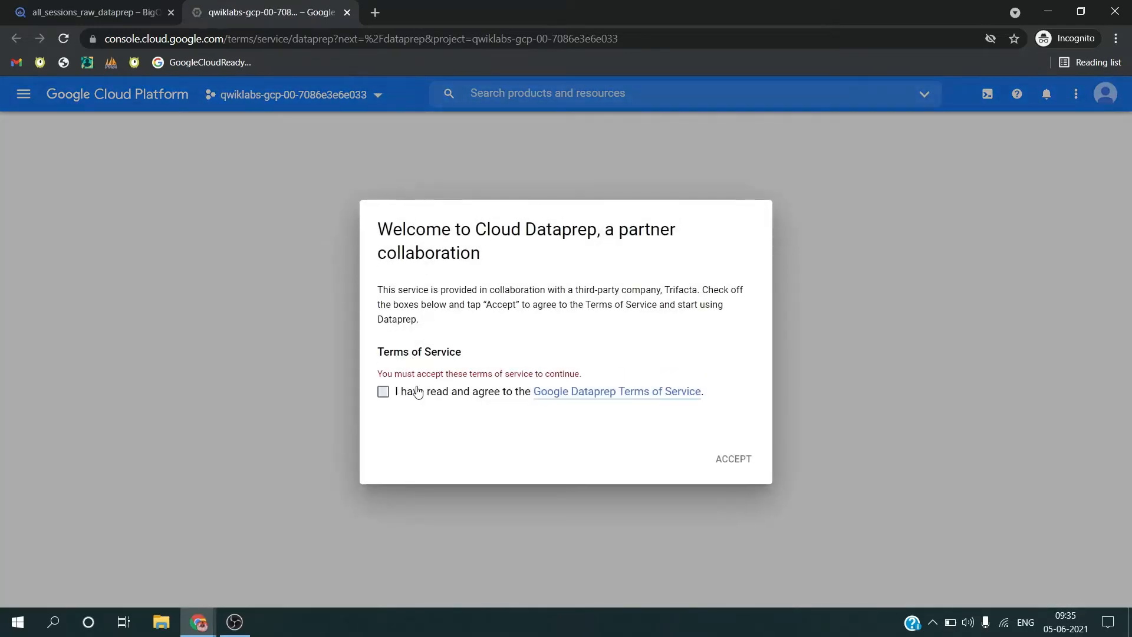
click(410, 383)
click(734, 448)
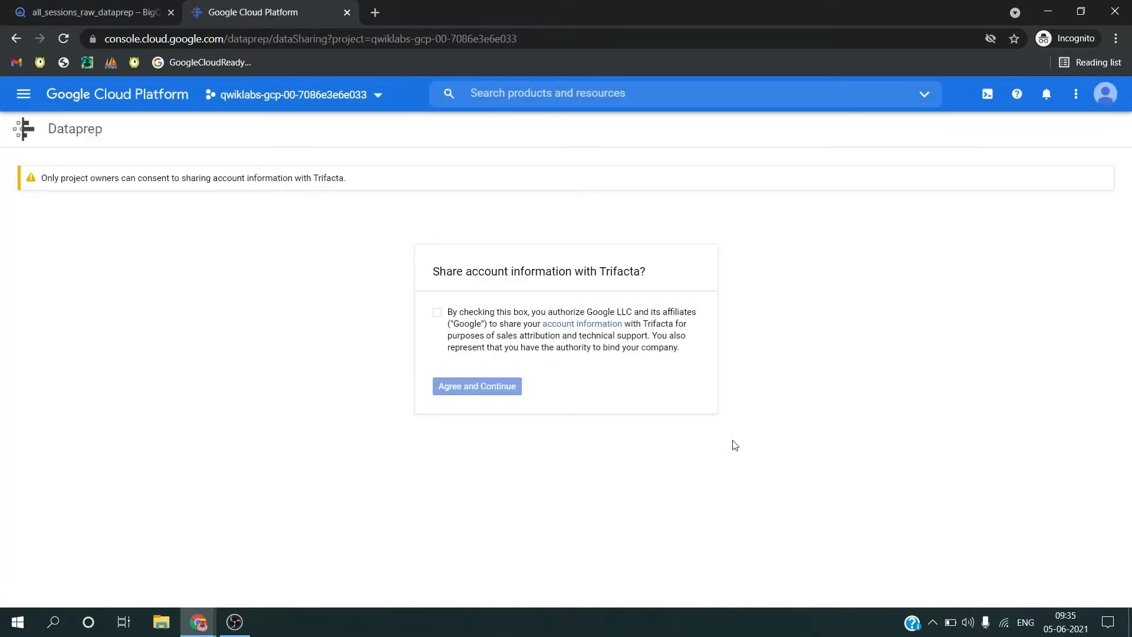
Step: Agree to share account information with Trifacta and allow Trifacta to access the project data
click(552, 349)
click(494, 387)
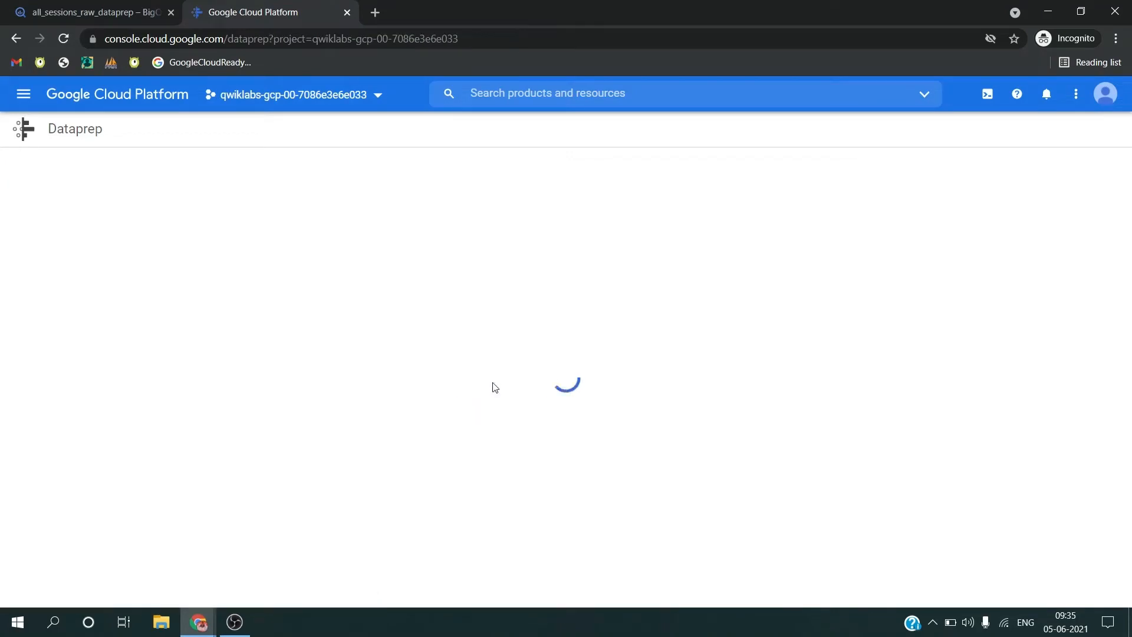
click(457, 387)
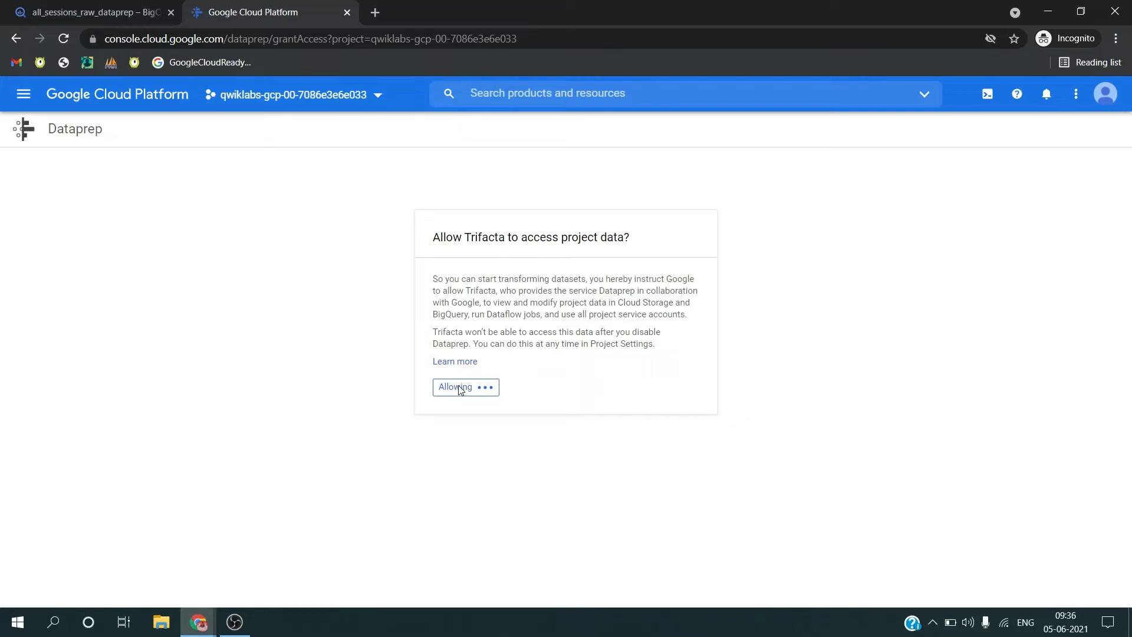
Step: Copy the flow name Ecommerce Analytics Pipeline from the lab's Dataprep connection task and return to the Dataprep setup window
key(alt+Tab)
scroll(459, 385, down, 1)
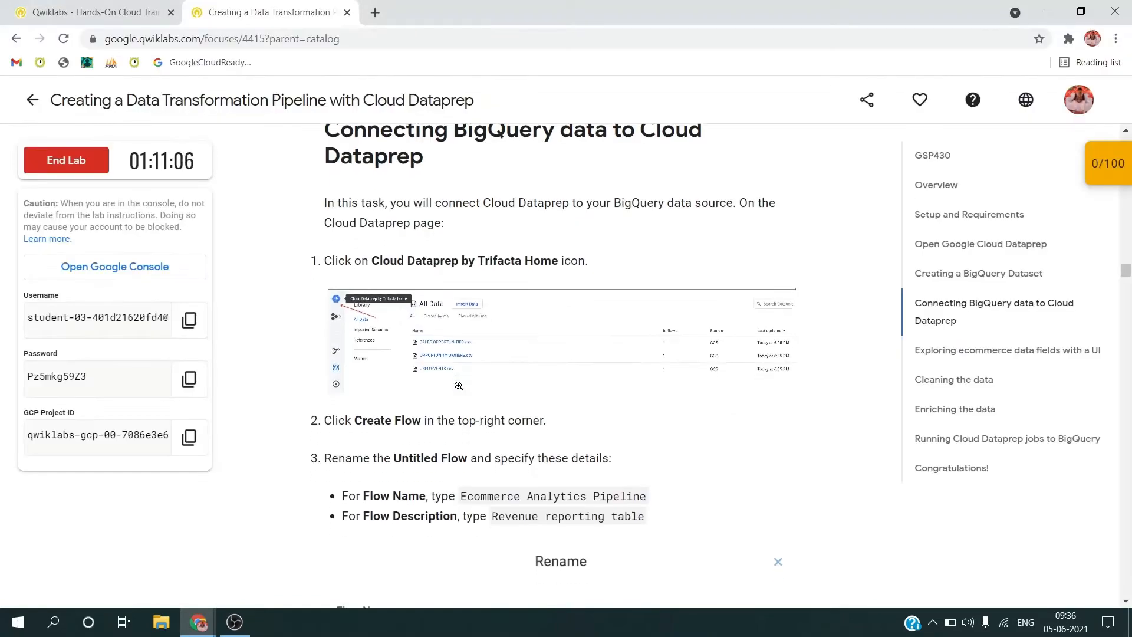
scroll(458, 385, up, 1)
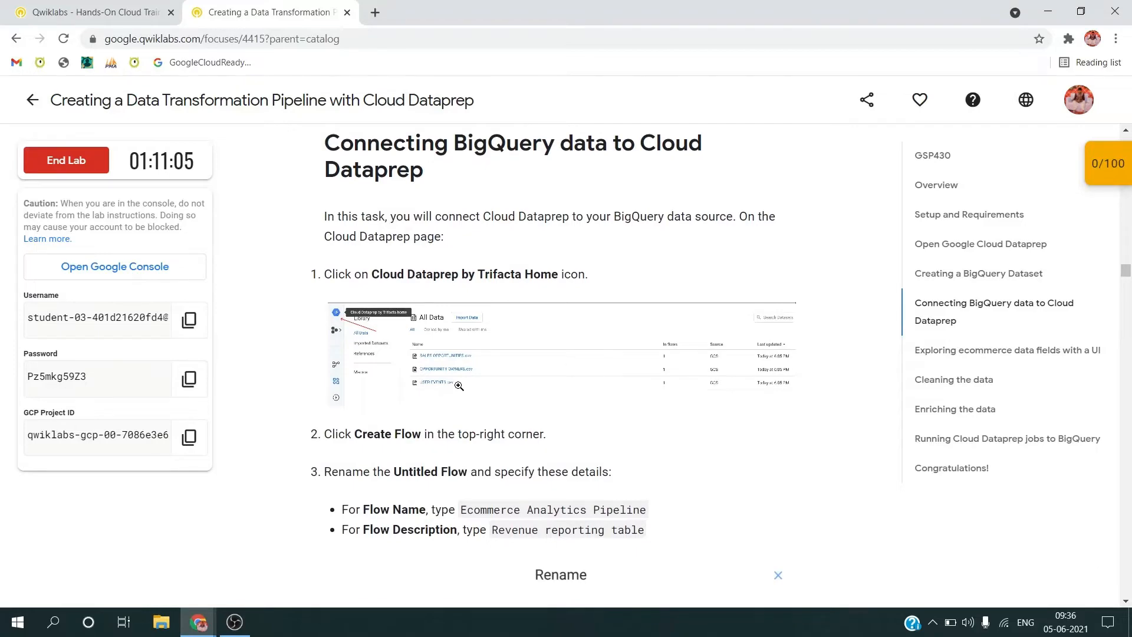
triple_click(468, 512)
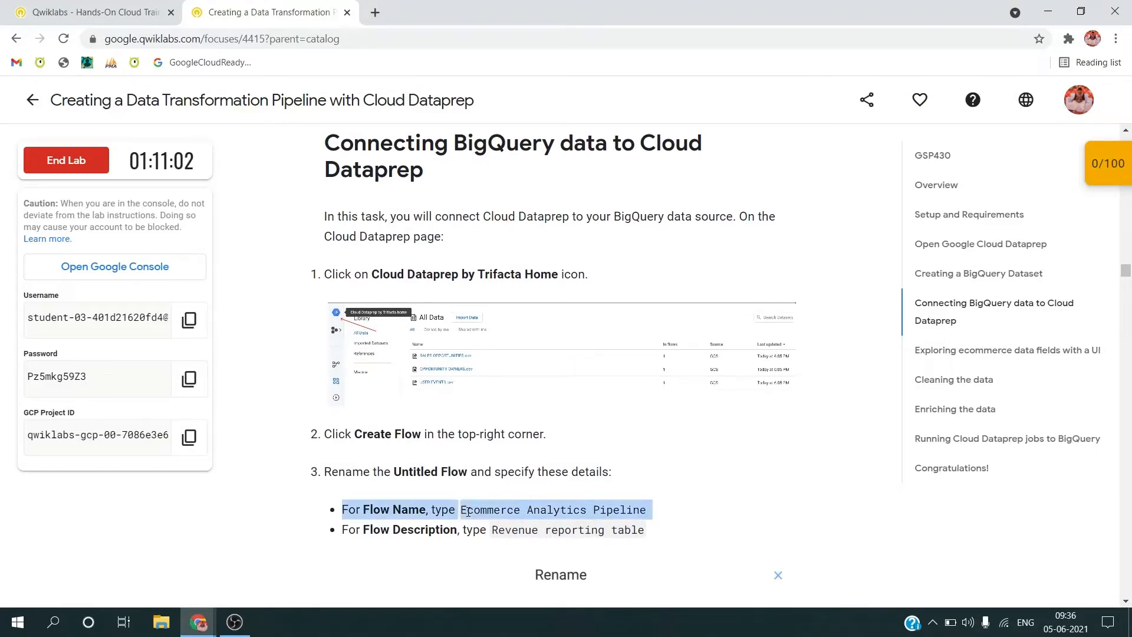
click(468, 512)
drag(460, 511, 647, 512)
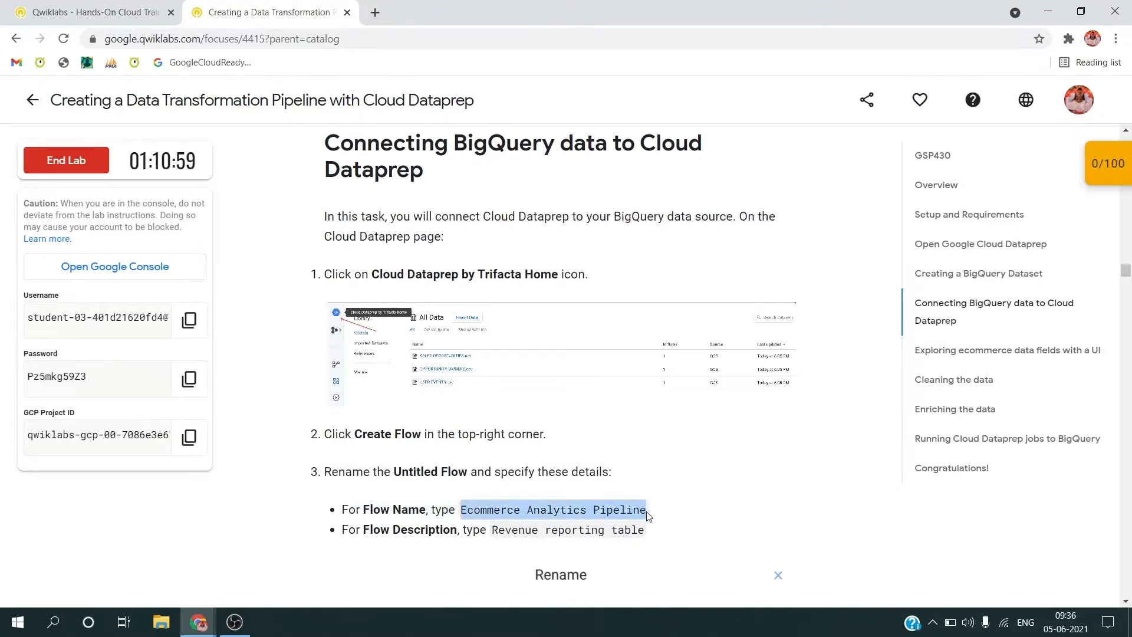
key(alt+Tab)
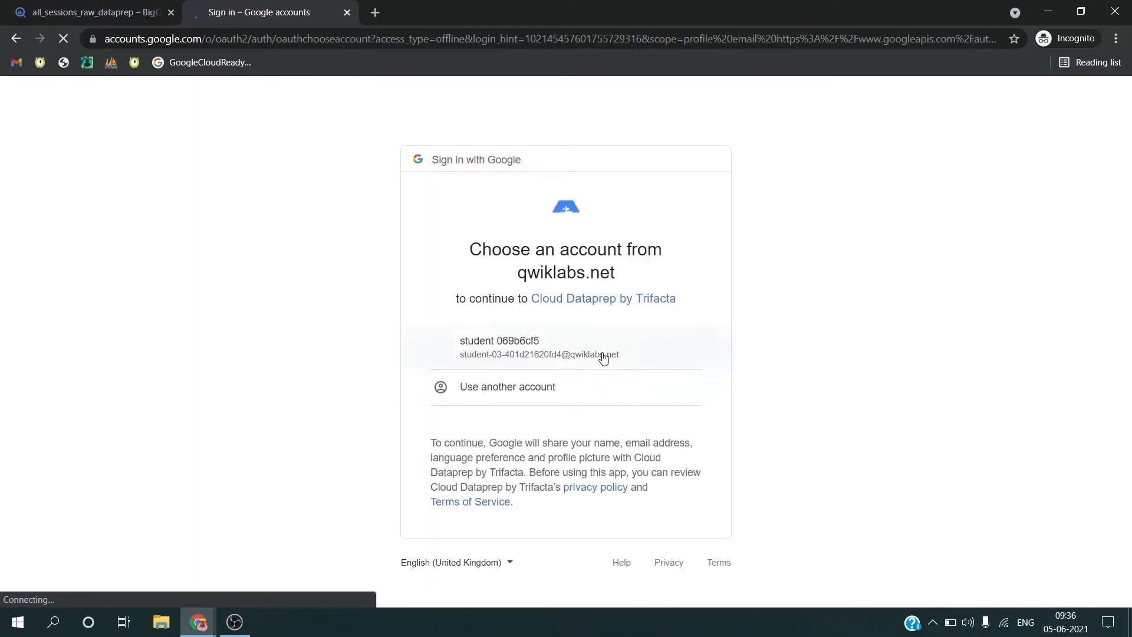
Step: Sign in to Cloud Dataprep by Trifacta with the lab's student account and grant it access to the Google account
click(600, 354)
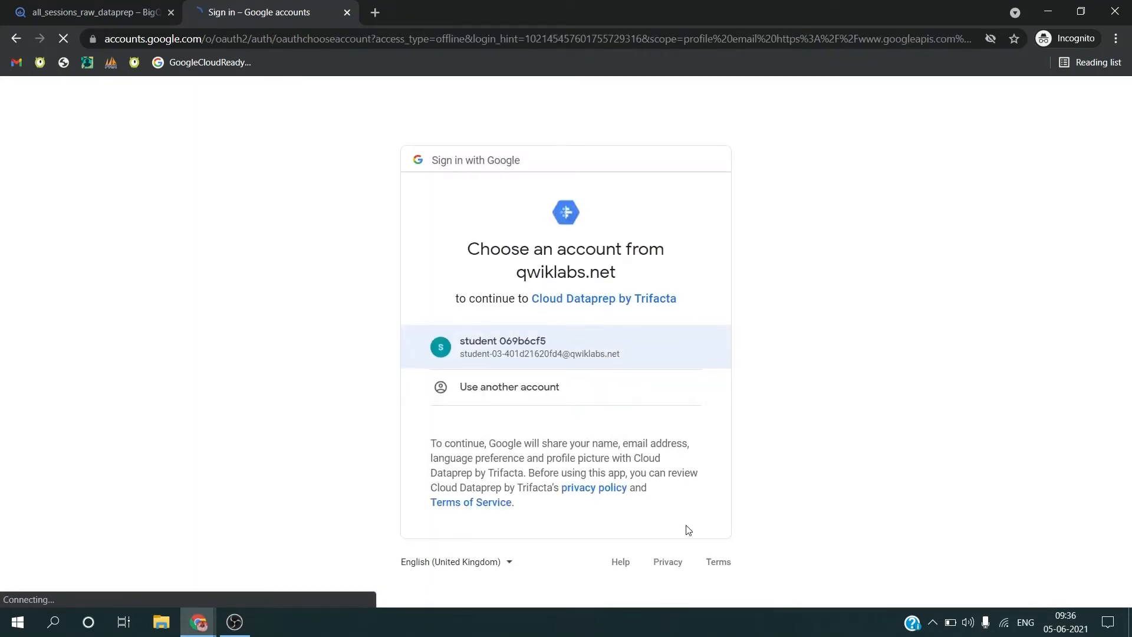
click(609, 353)
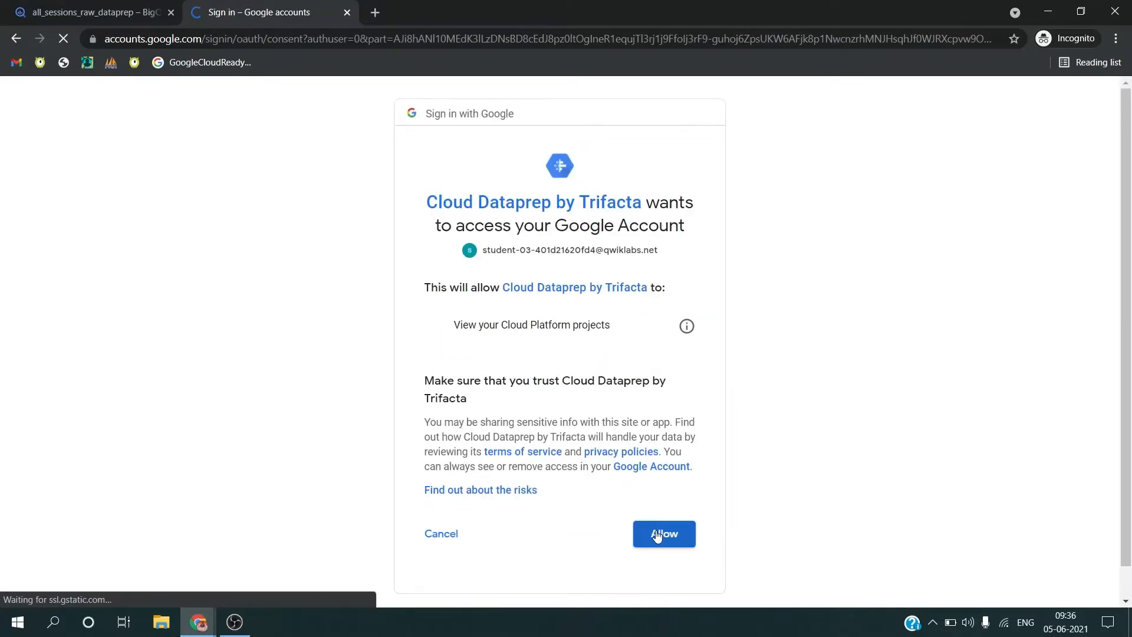
click(658, 534)
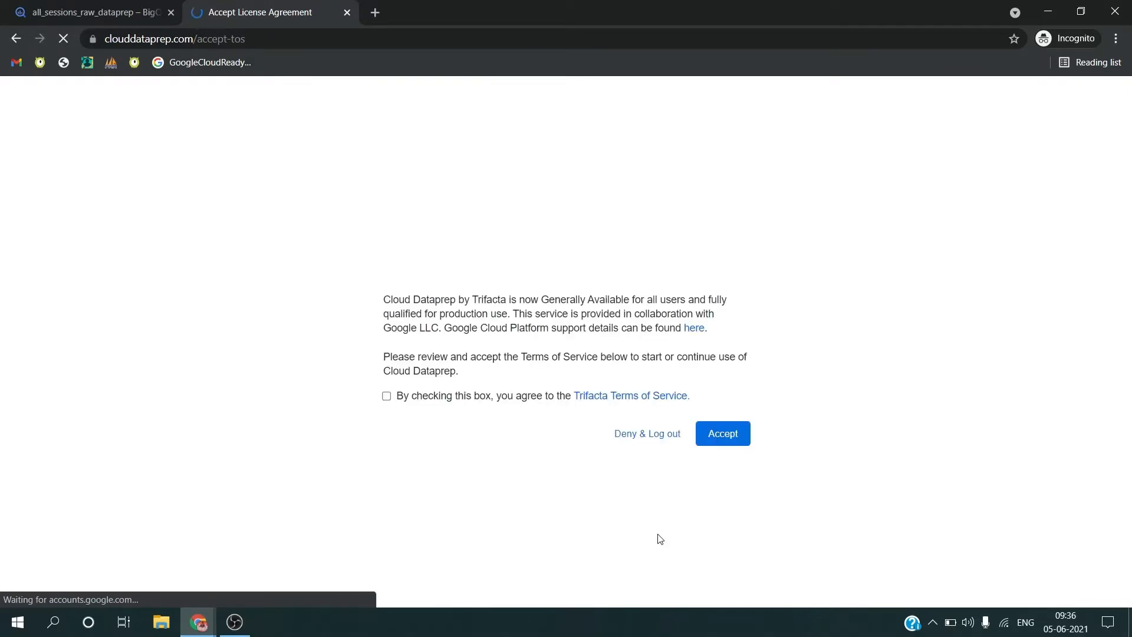
Step: Accept the Trifacta Terms of Service and complete the first-time setup with the default storage location
click(478, 398)
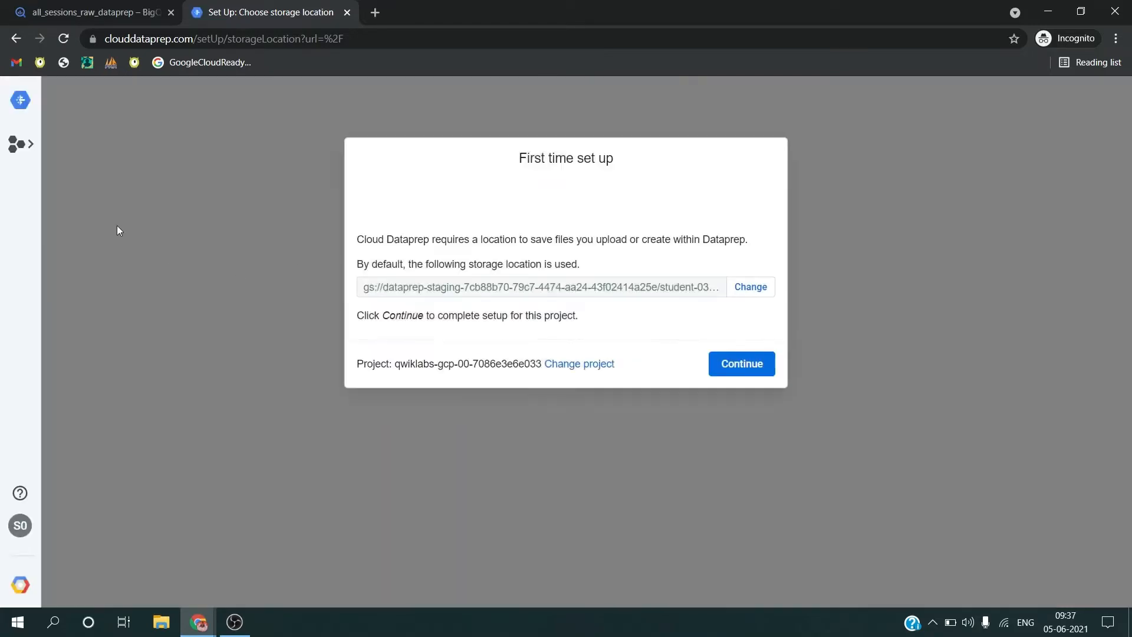
click(748, 371)
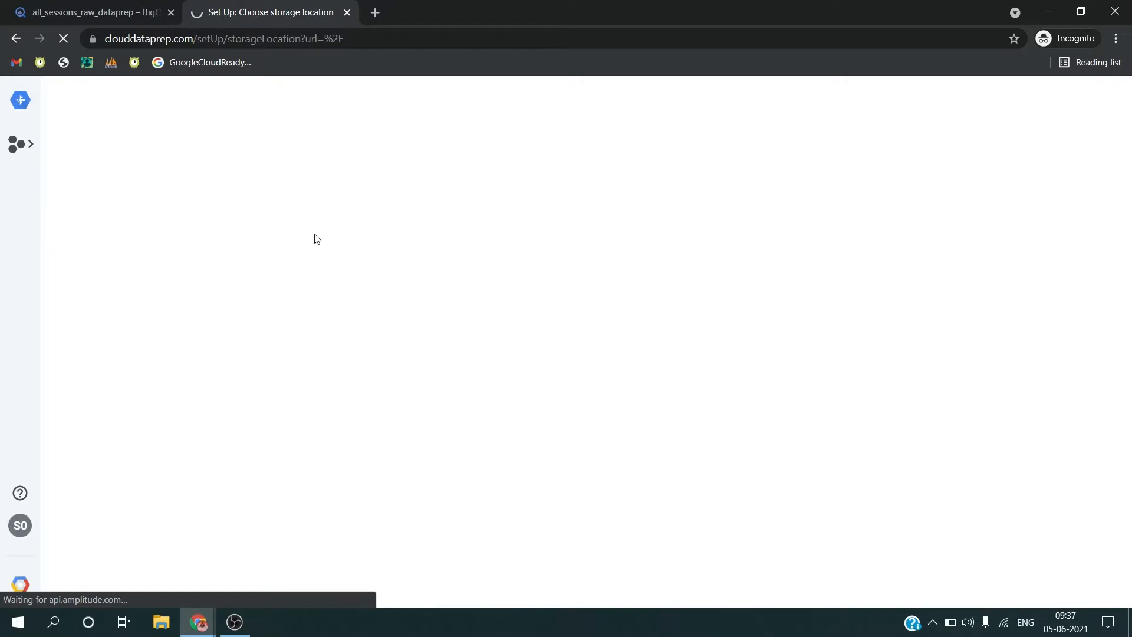
Step: Review the lab's instructions on the first Dataprep launch and on creating and naming the flow
key(alt+Tab)
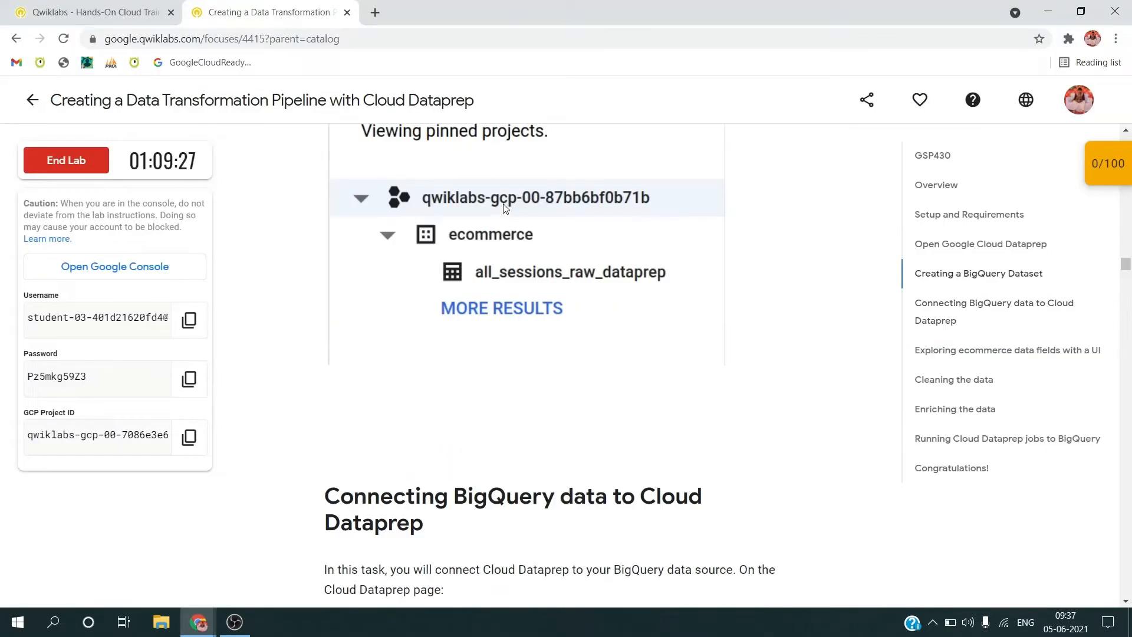
scroll(504, 294, up, 8)
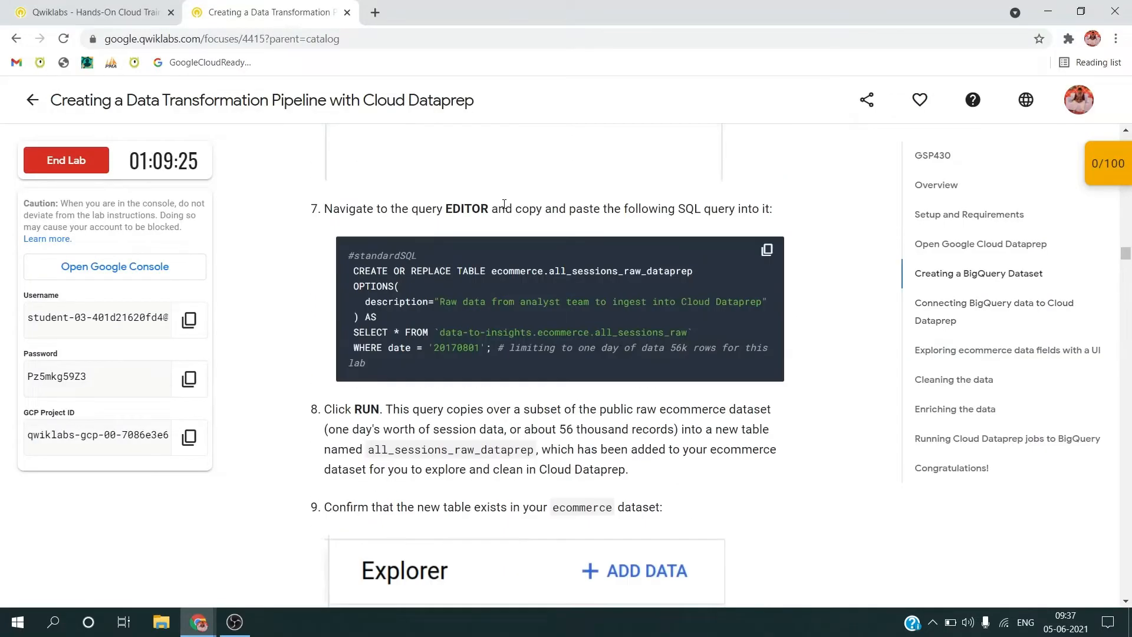
scroll(504, 204, up, 20)
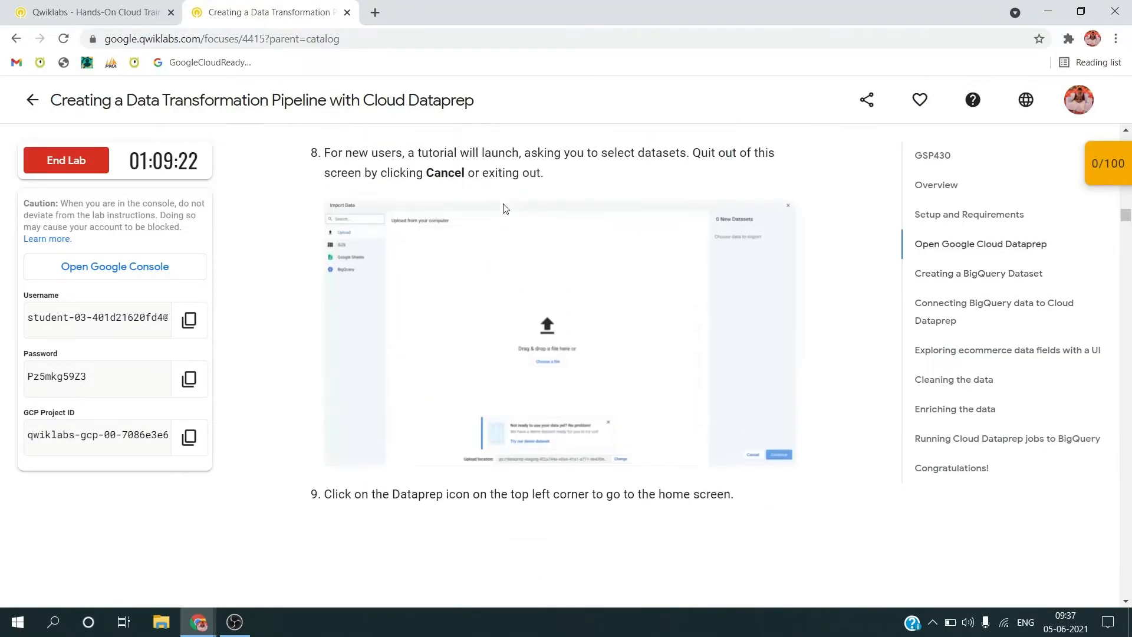
scroll(504, 207, up, 5)
scroll(504, 208, down, 20)
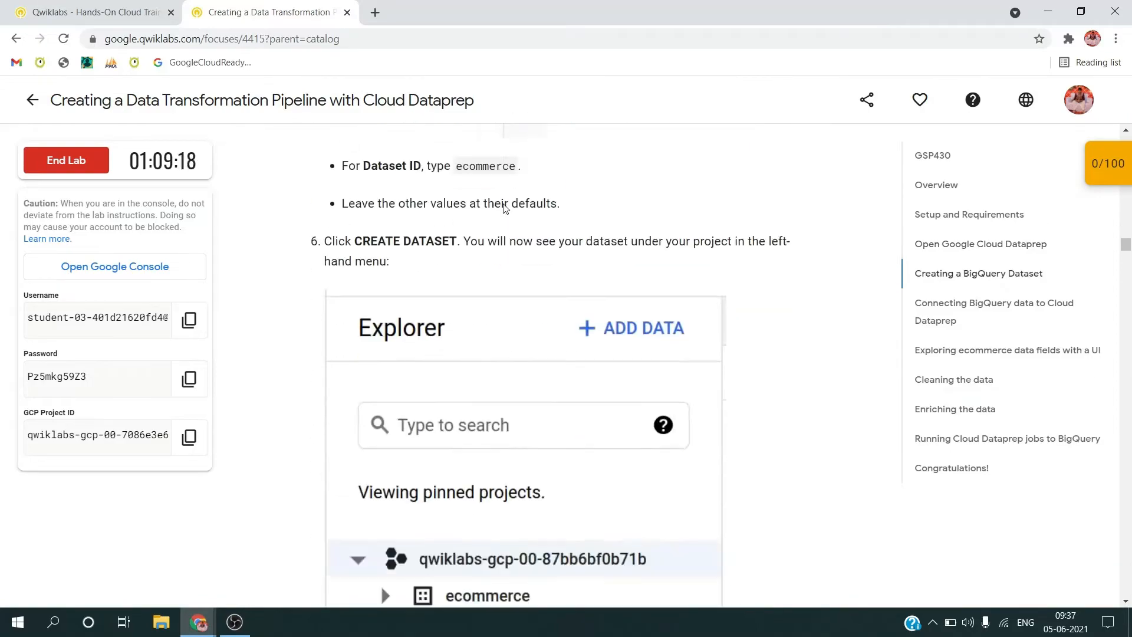
scroll(504, 208, down, 12)
key(alt+Tab)
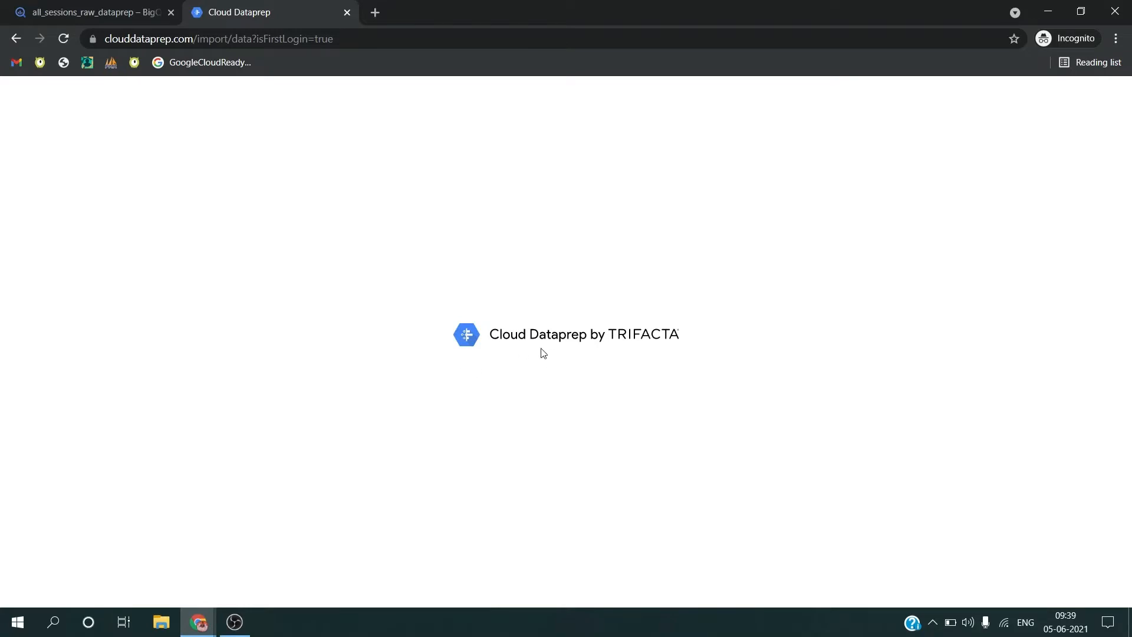
key(alt+Tab)
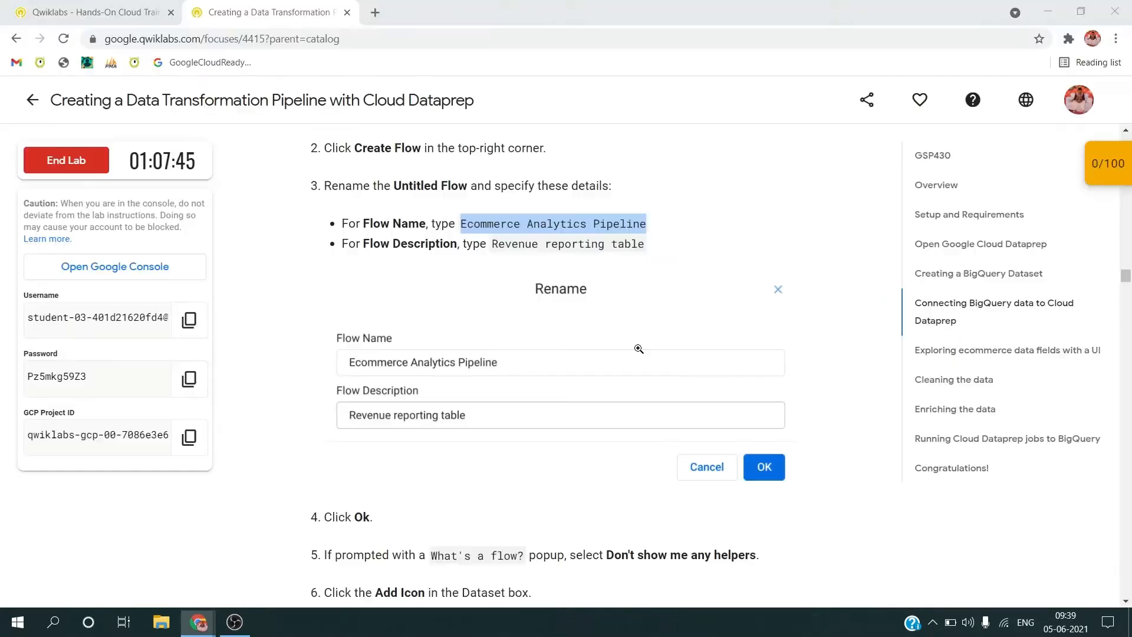
scroll(639, 348, down, 4)
scroll(638, 349, up, 3)
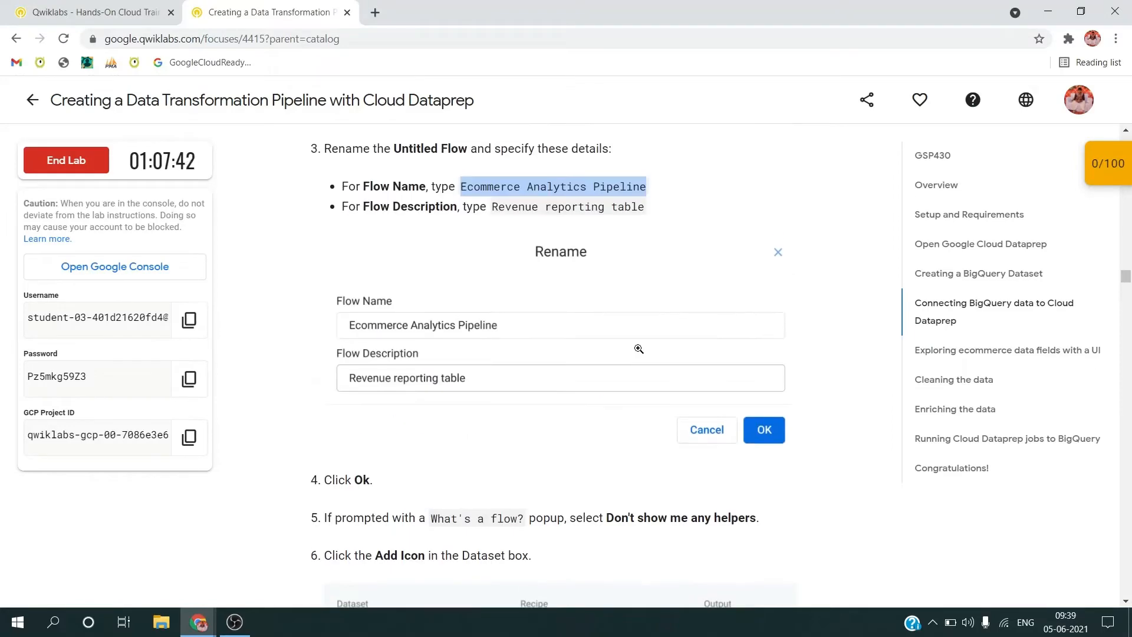
key(alt+Tab)
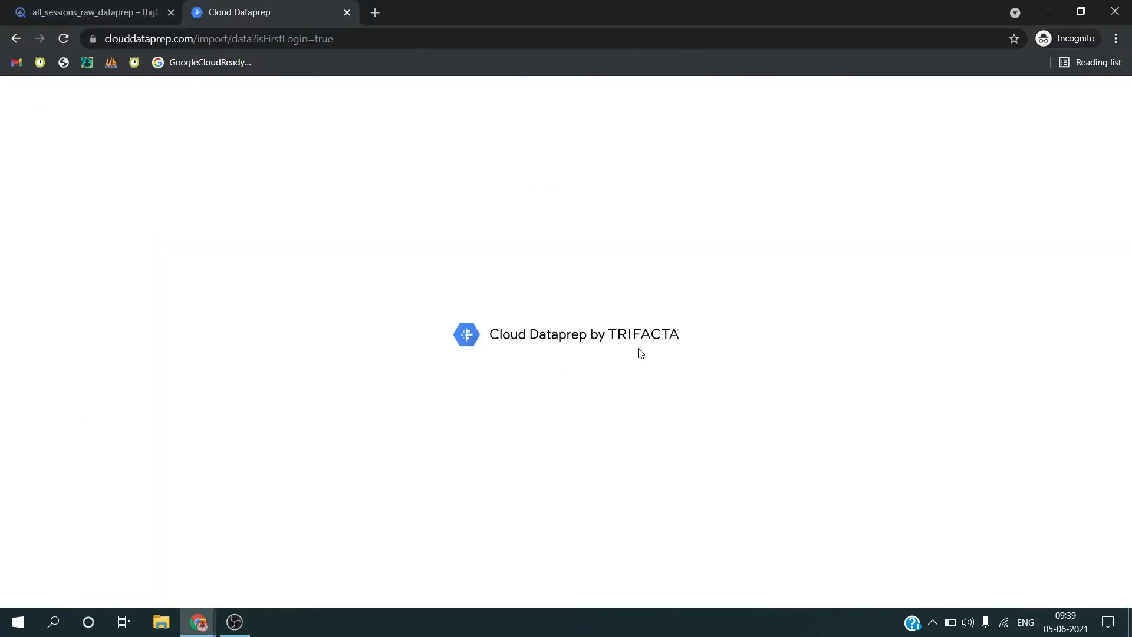
key(ctrl+shift+Tab)
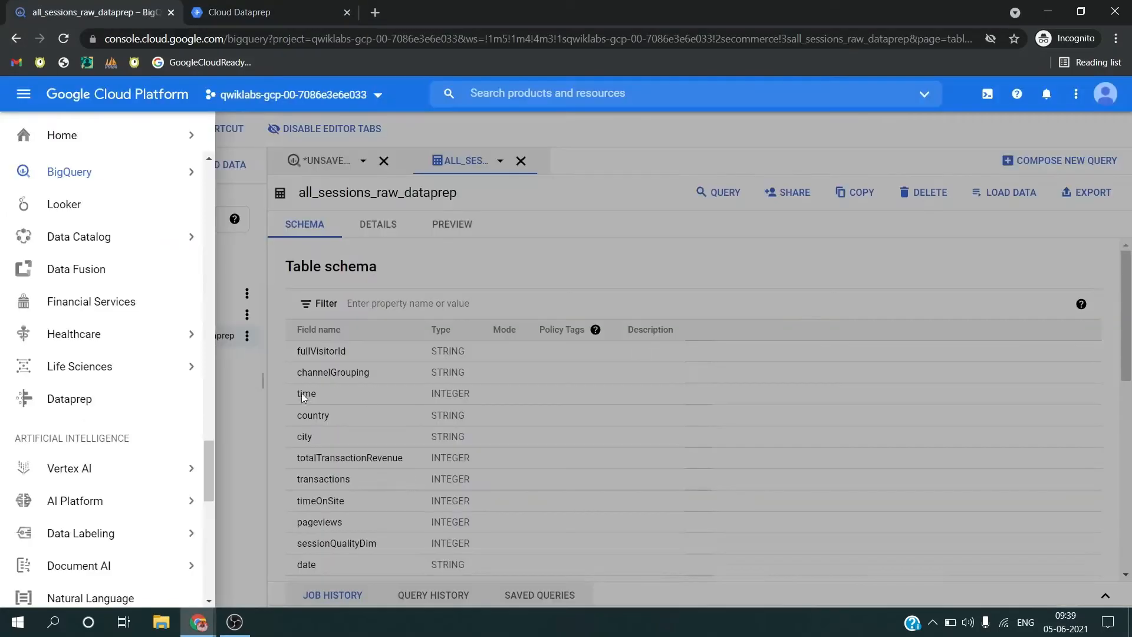
click(370, 299)
key(ctrl+Tab)
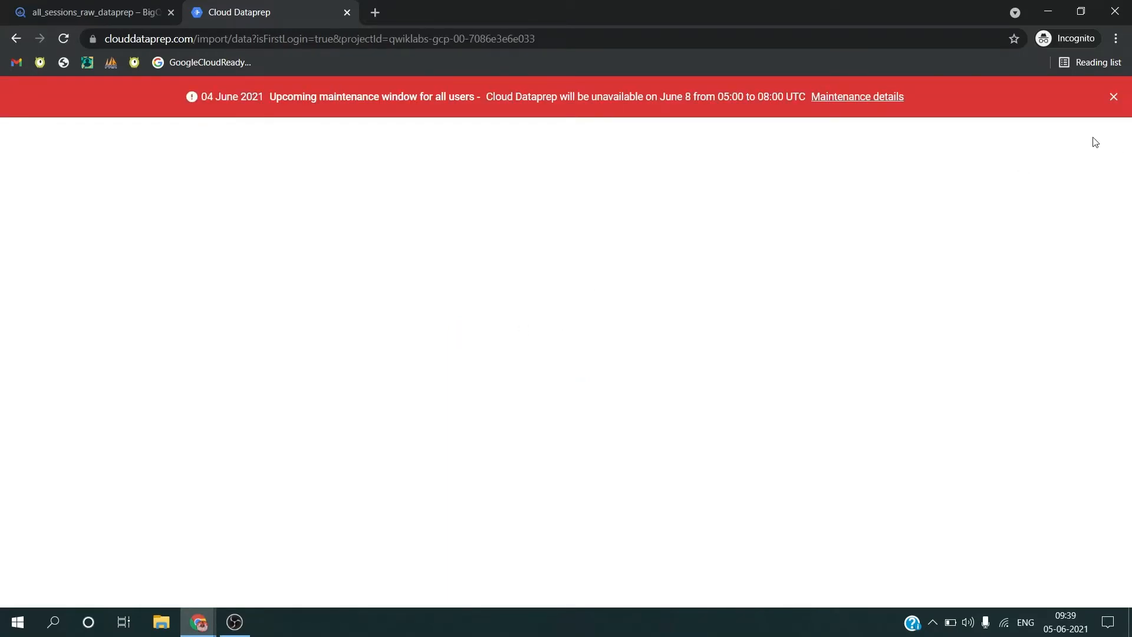
Step: Dismiss the maintenance notice and create a new flow from the Dataprep home page
click(1114, 98)
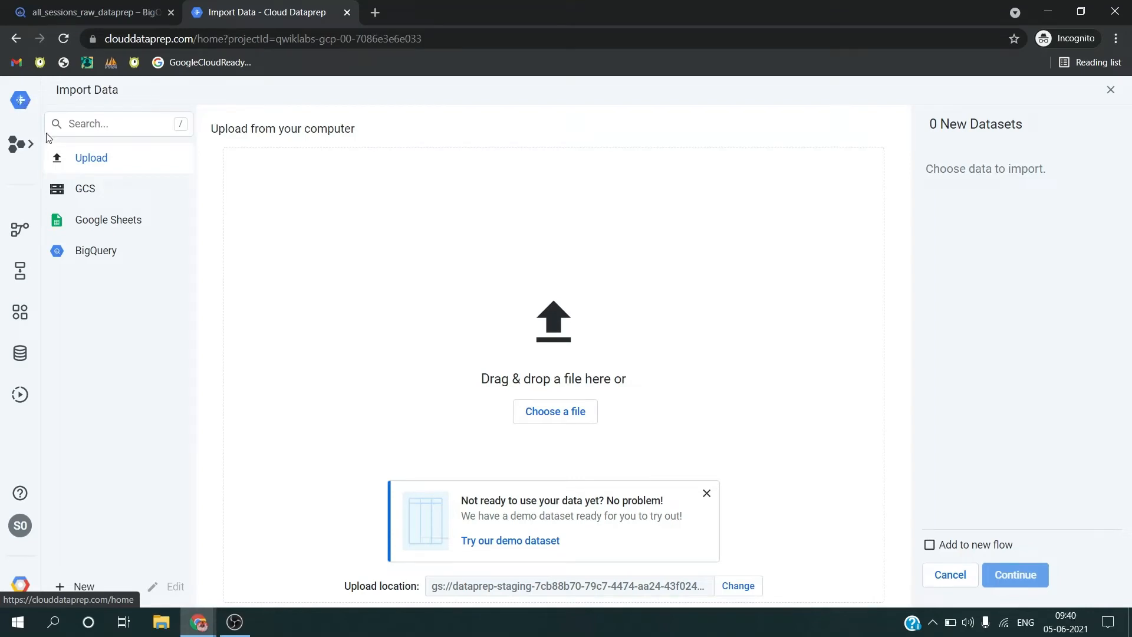
click(5, 102)
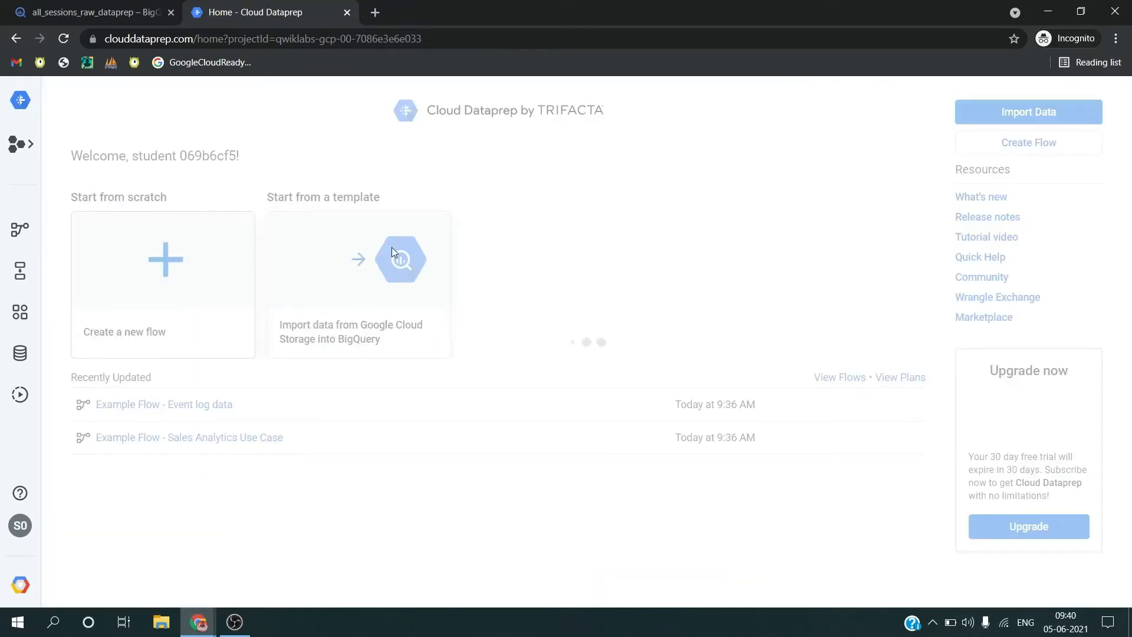
click(187, 269)
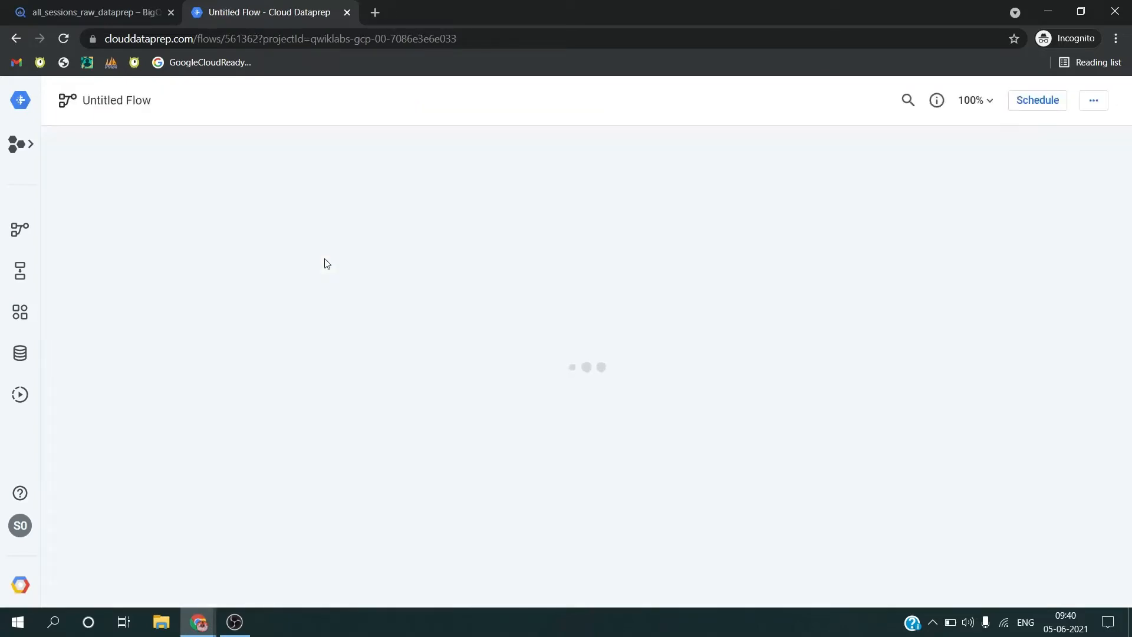
Step: Rename the untitled flow to Ecommerce Analytics Pipeline and set its description to Revenue reporting table, copied from the lab instructions
click(118, 101)
text(Ecommerce Analytics Pipeline)
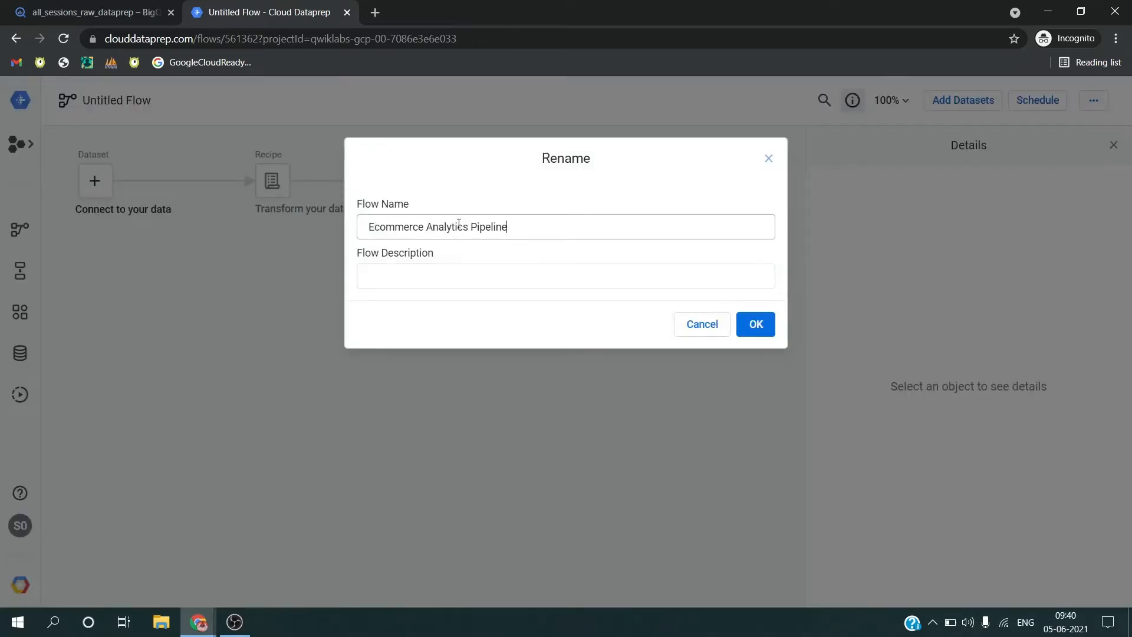
key(alt+Tab)
drag(494, 206, 649, 215)
key(ctrl+c)
key(alt+Tab)
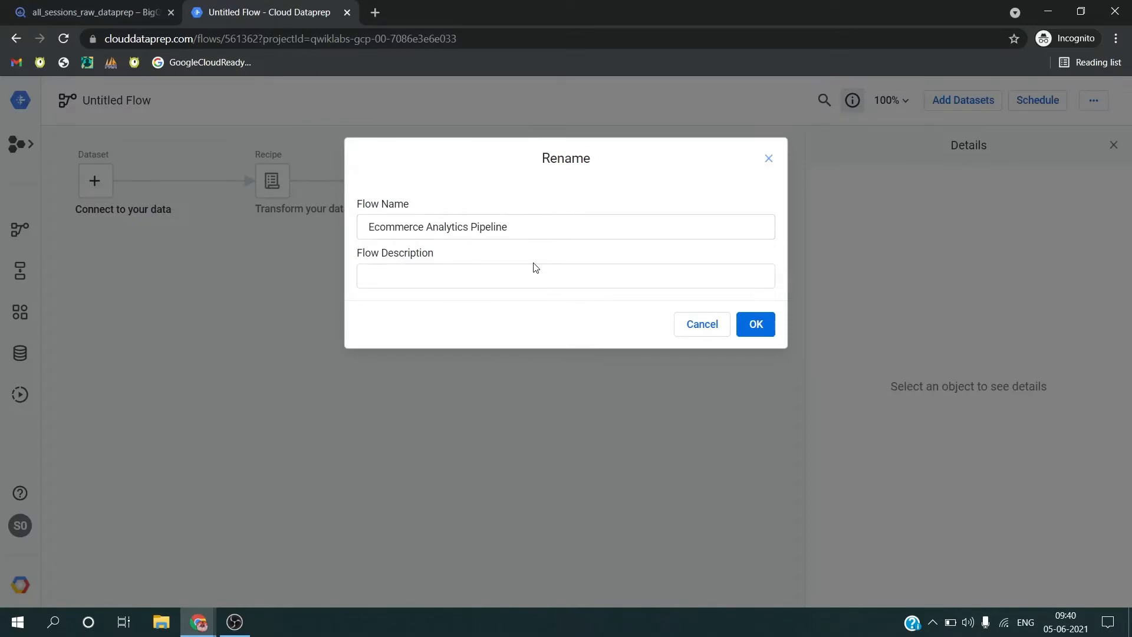
click(533, 268)
key(ctrl+v)
click(757, 333)
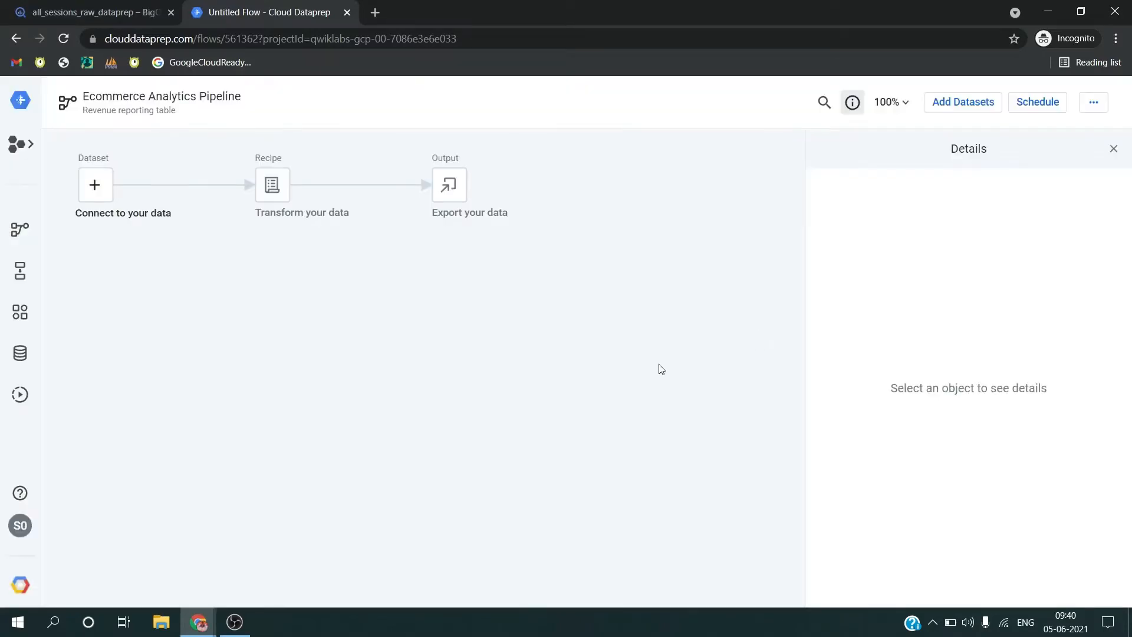
Step: Start adding a dataset to the flow as the lab instructs and choose to import datasets
key(alt+Tab)
scroll(566, 351, down, 3)
key(alt+Tab)
click(96, 183)
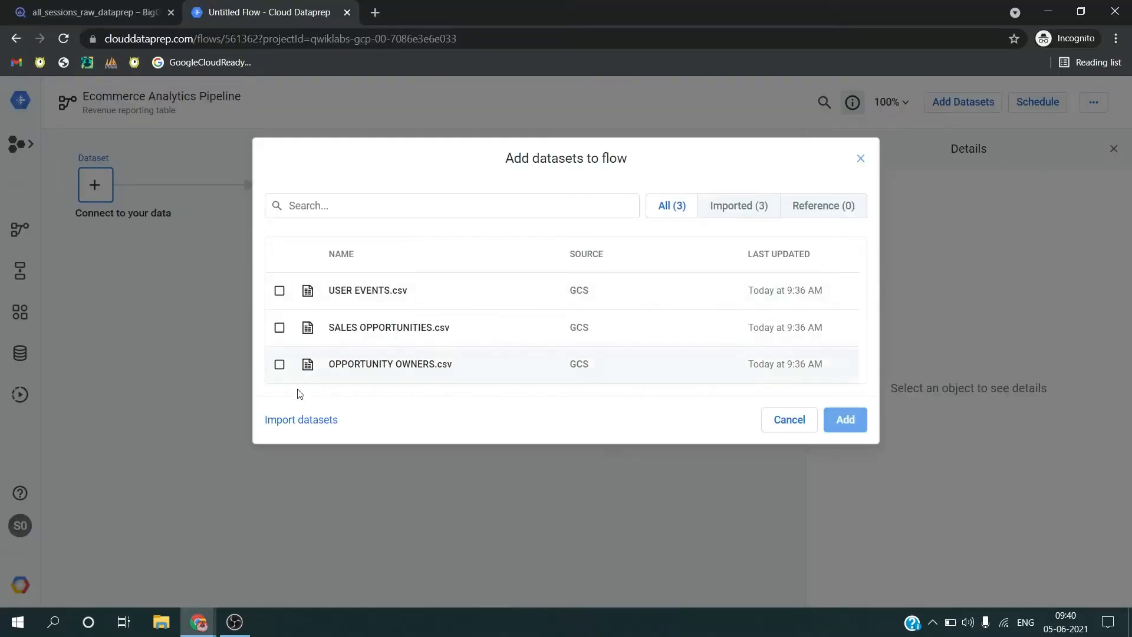
click(303, 419)
Step: Read the lab's remaining import steps and open the ecommerce dataset from BigQuery as the import source
key(alt+Tab)
scroll(509, 382, down, 9)
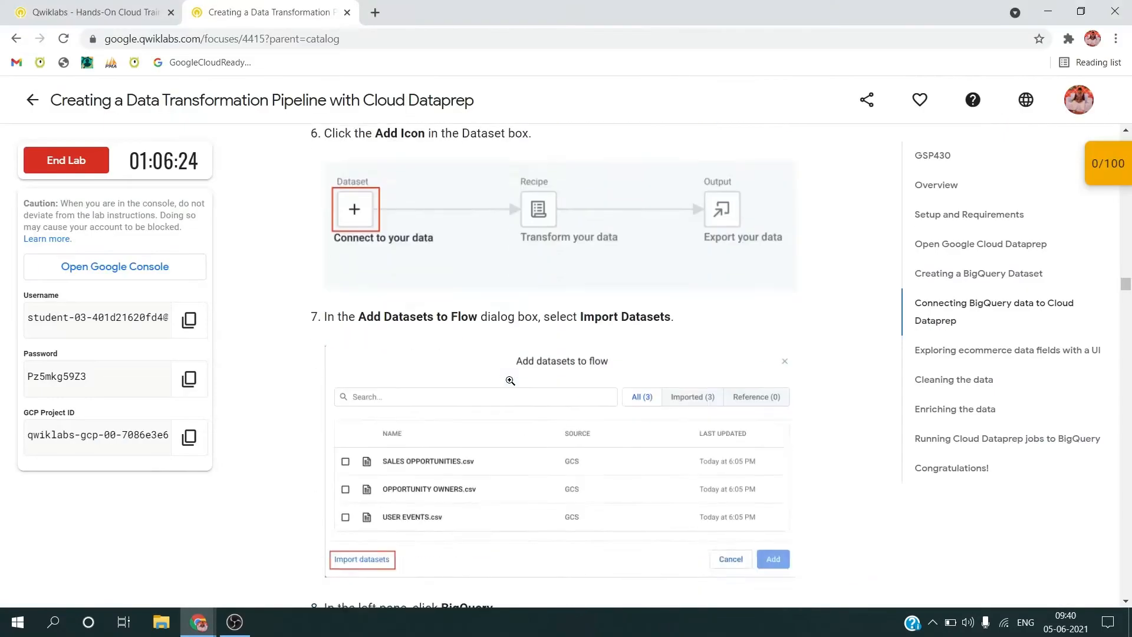
scroll(510, 381, down, 1)
key(alt+Tab)
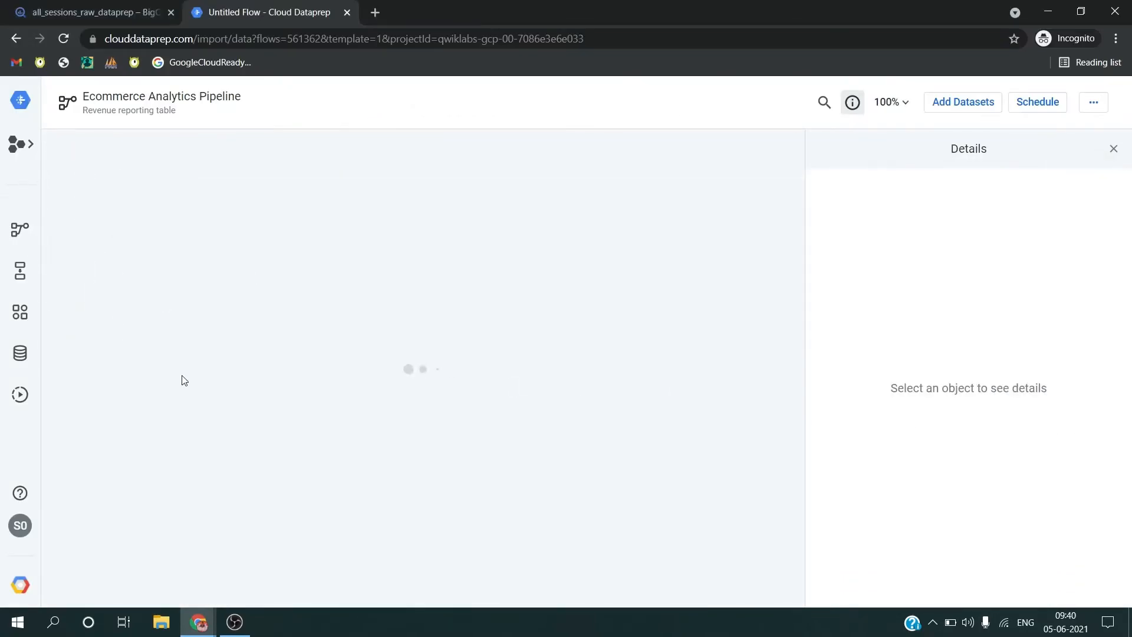
key(alt+Tab)
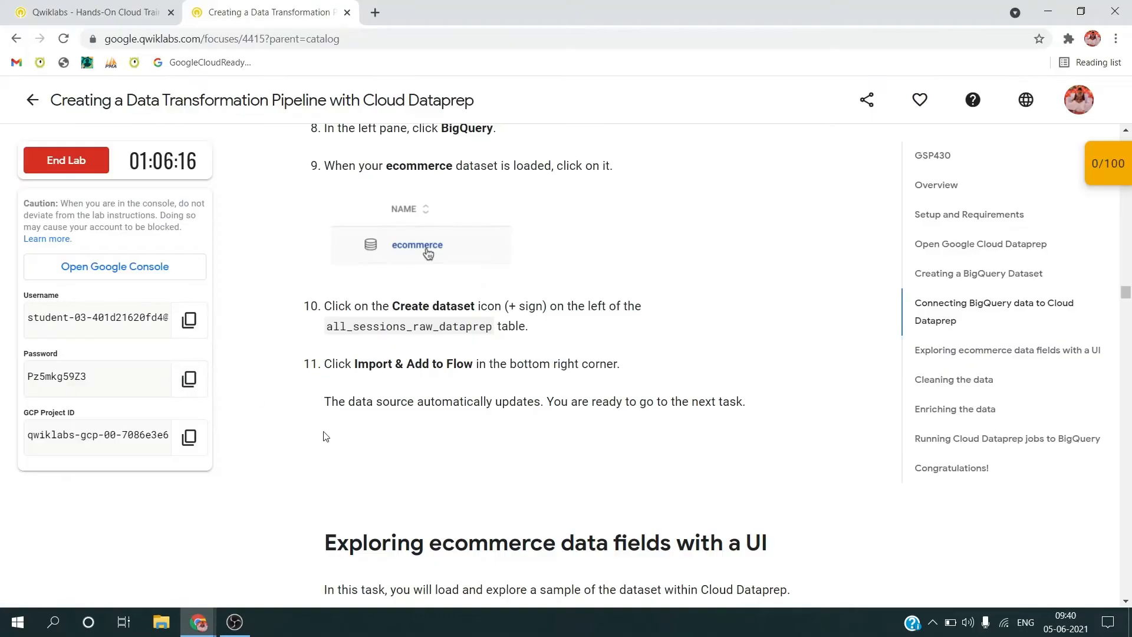
scroll(344, 440, down, 2)
scroll(345, 440, down, 3)
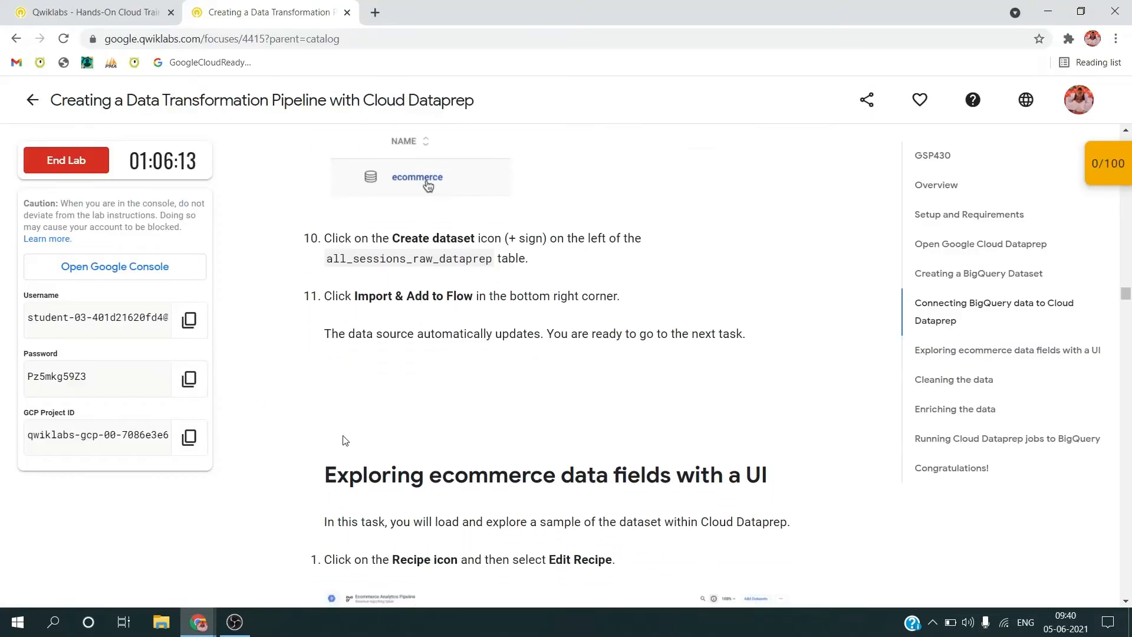
key(alt+Tab)
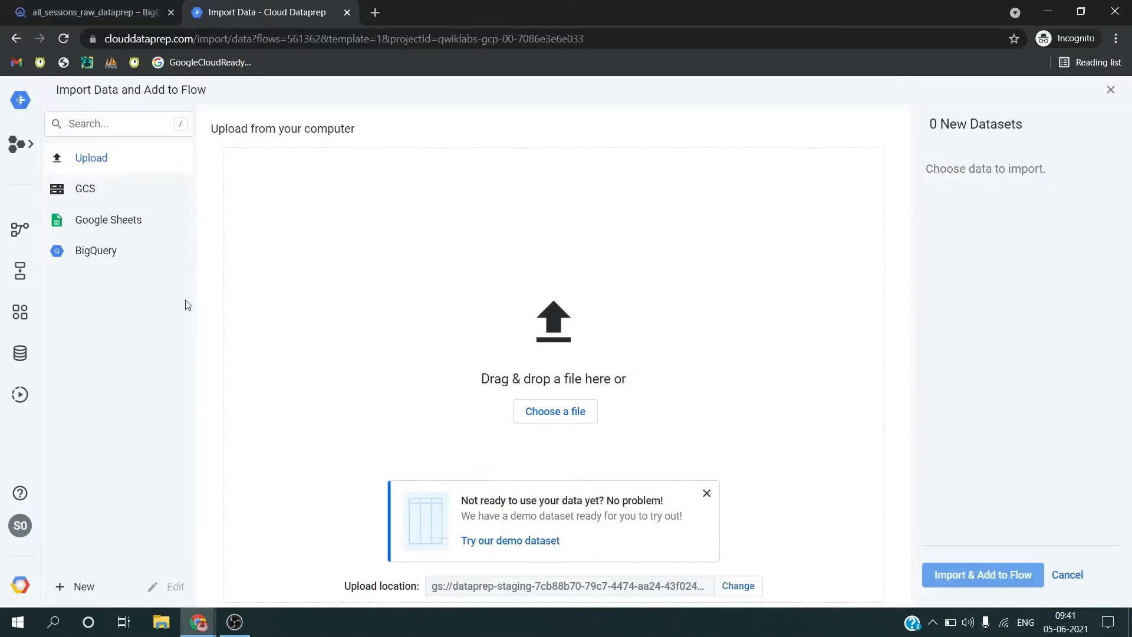
click(118, 251)
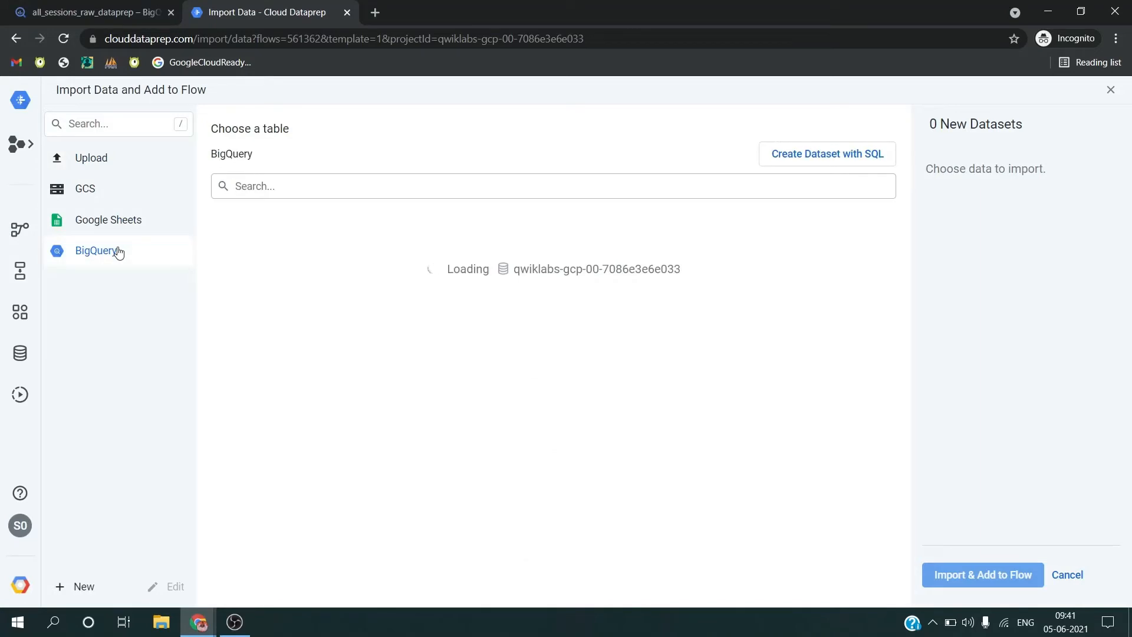
click(316, 261)
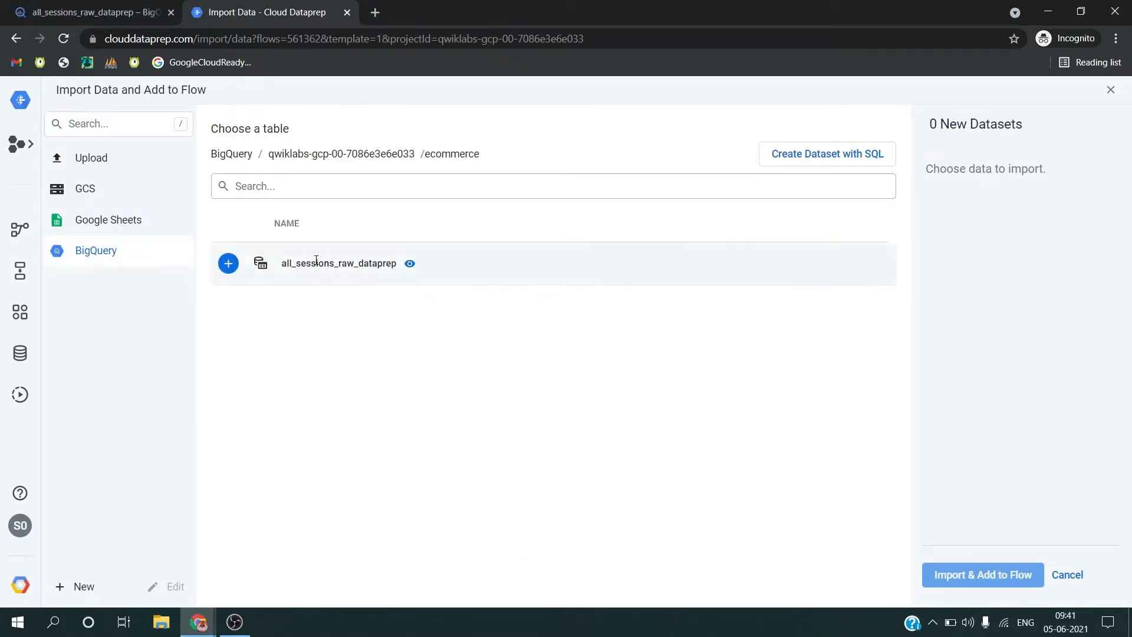
Step: Import the all_sessions_raw_dataprep table from the BigQuery ecommerce dataset and add it to the flow
click(229, 264)
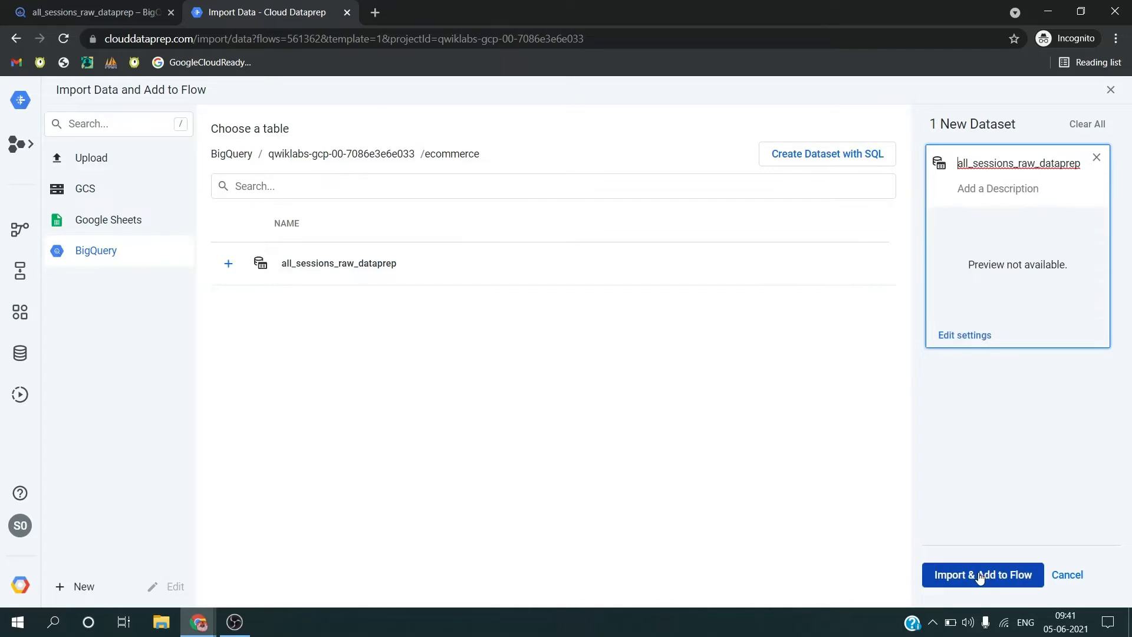
click(978, 572)
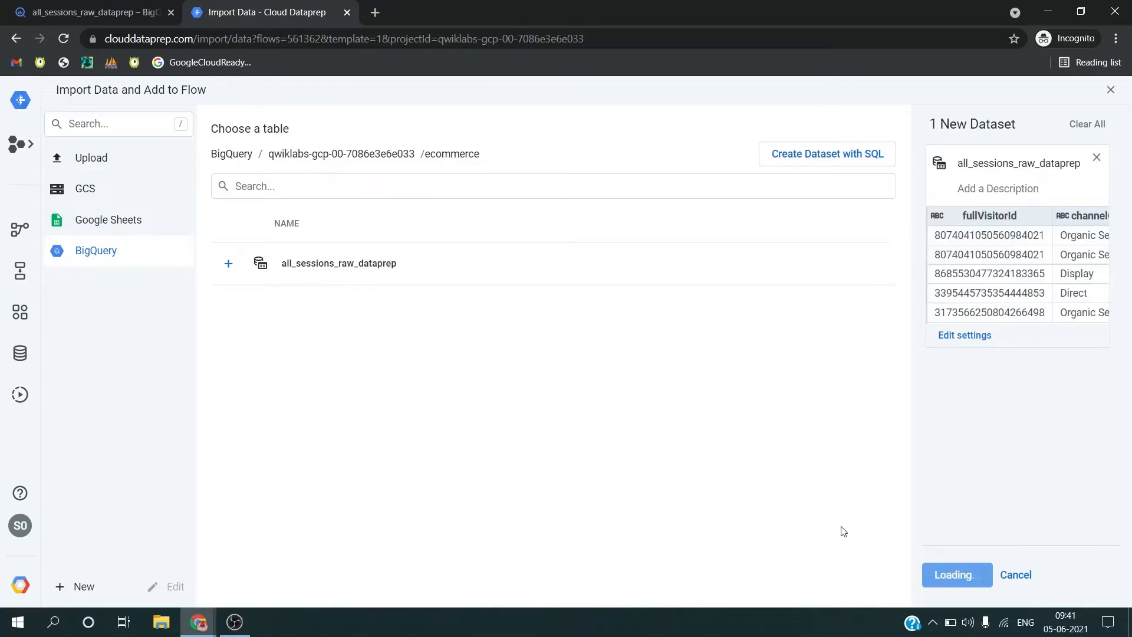
Step: Switch to the Qwiklabs page and read the data exploration section through to the productSKU type conversion instructions
key(alt+Tab)
scroll(718, 540, down, 7)
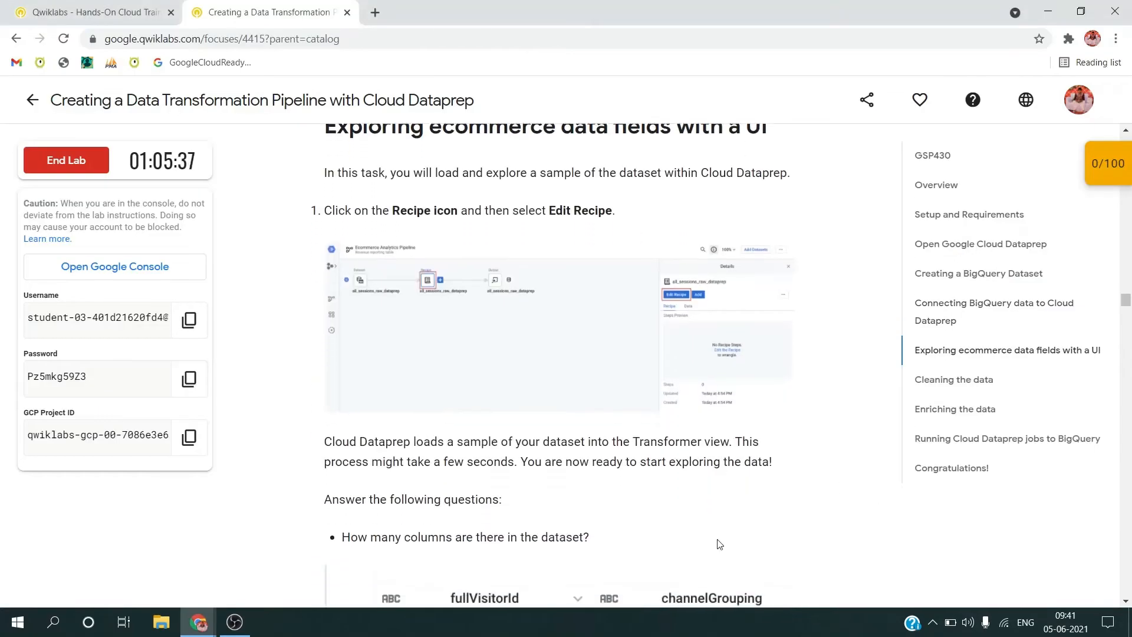
scroll(717, 540, down, 8)
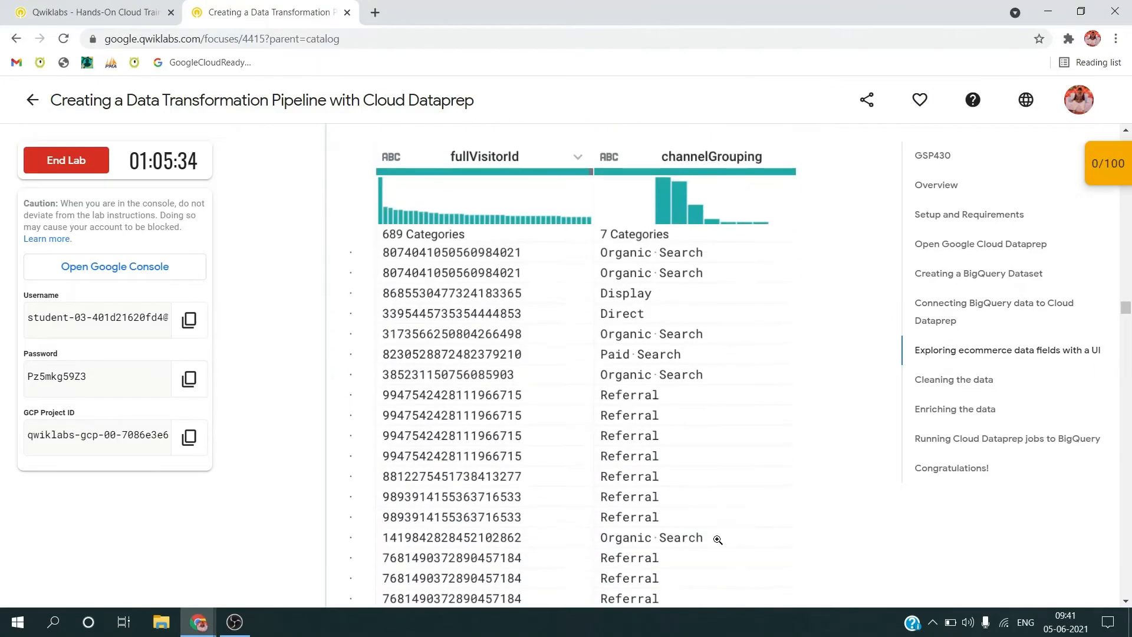
scroll(718, 543, down, 13)
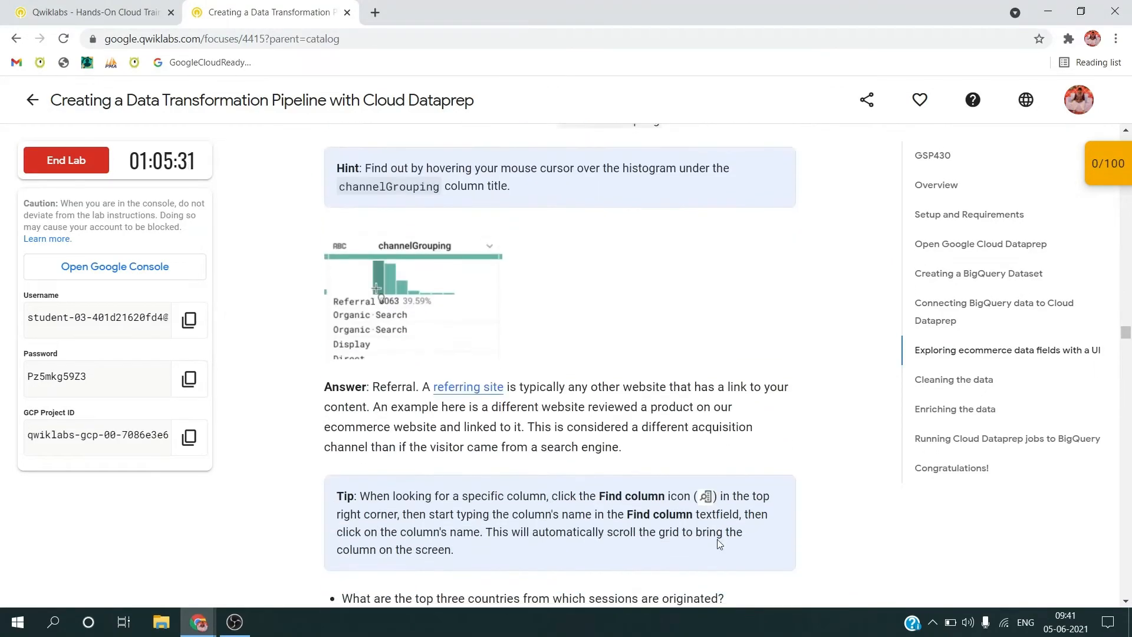
scroll(719, 543, down, 10)
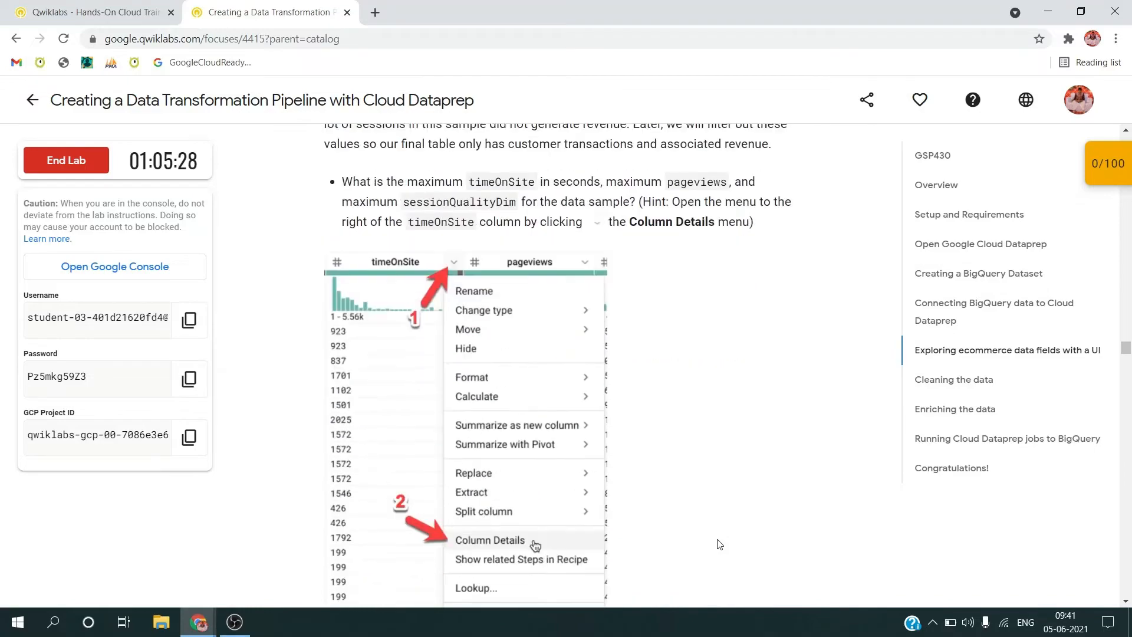
scroll(719, 543, down, 10)
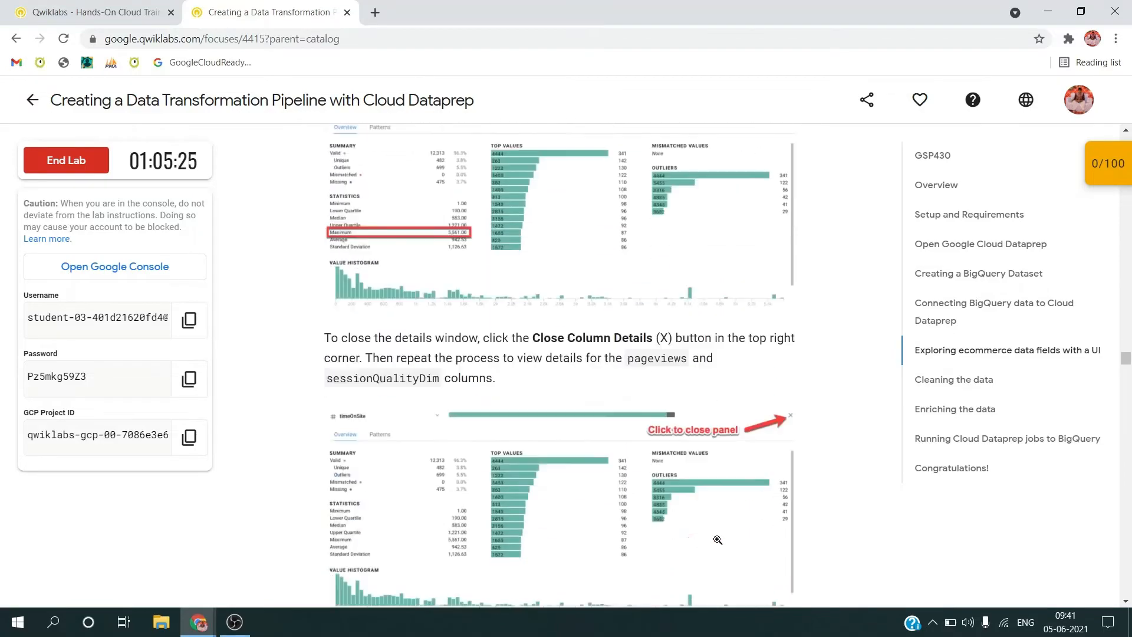
scroll(719, 543, down, 18)
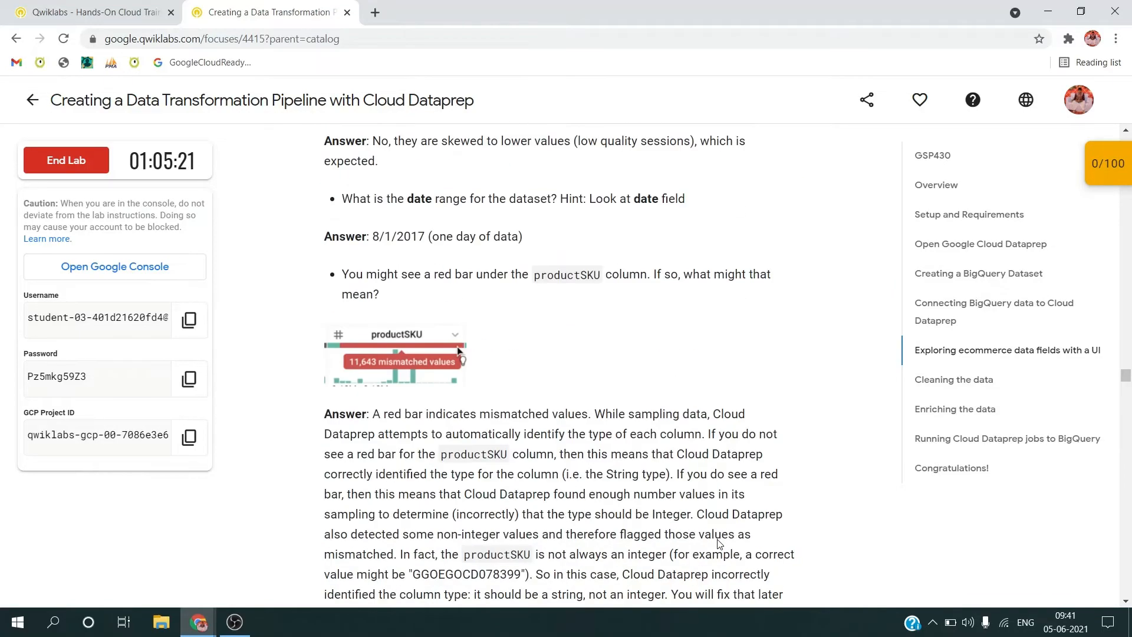
scroll(719, 543, down, 17)
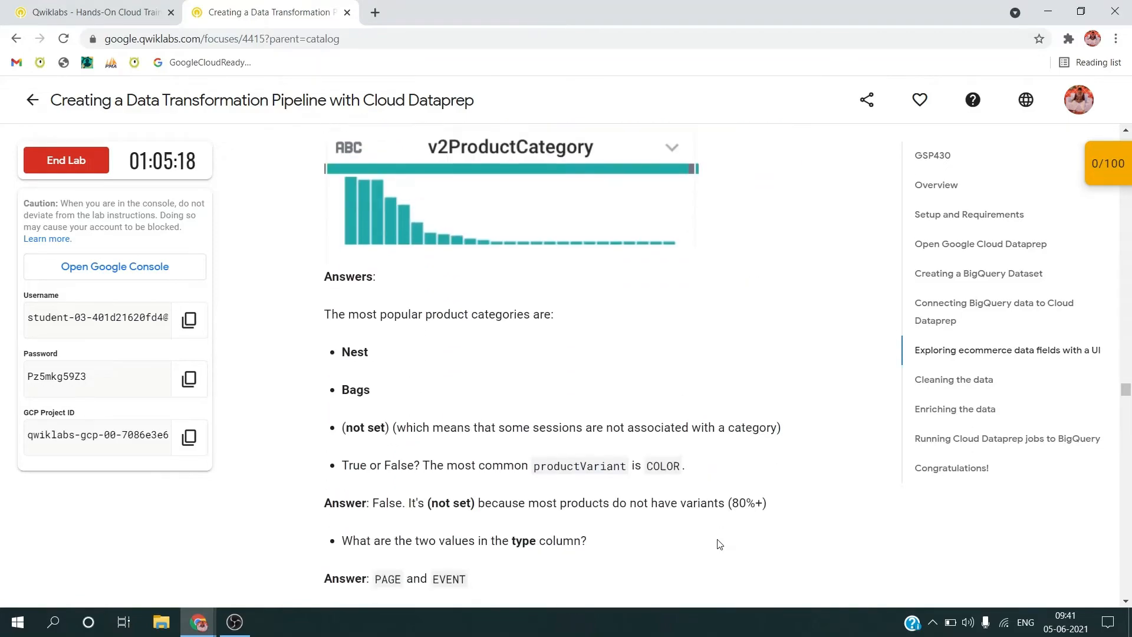
scroll(719, 543, down, 17)
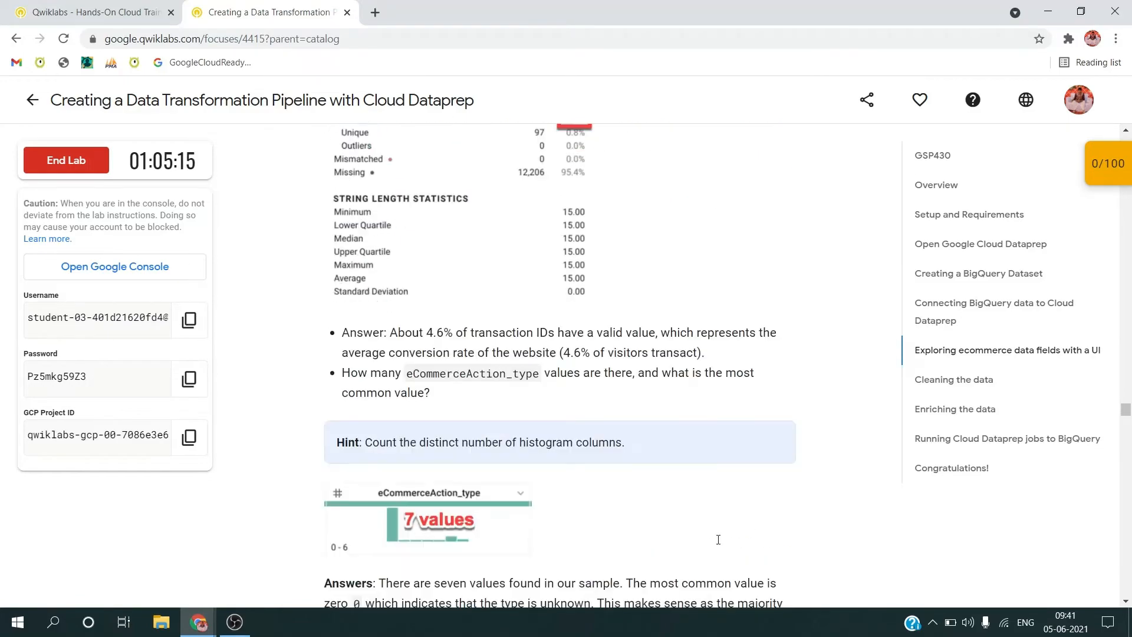
scroll(719, 543, down, 13)
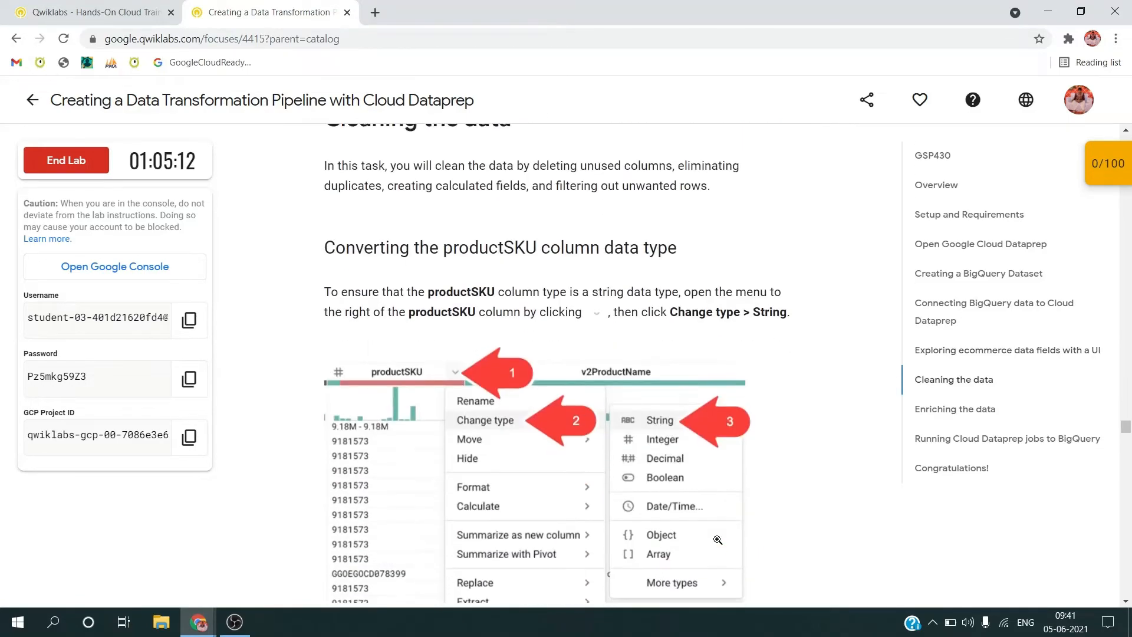
Step: Return to Cloud Dataprep and open the all_sessions_raw_dataprep recipe for editing
key(alt+Tab)
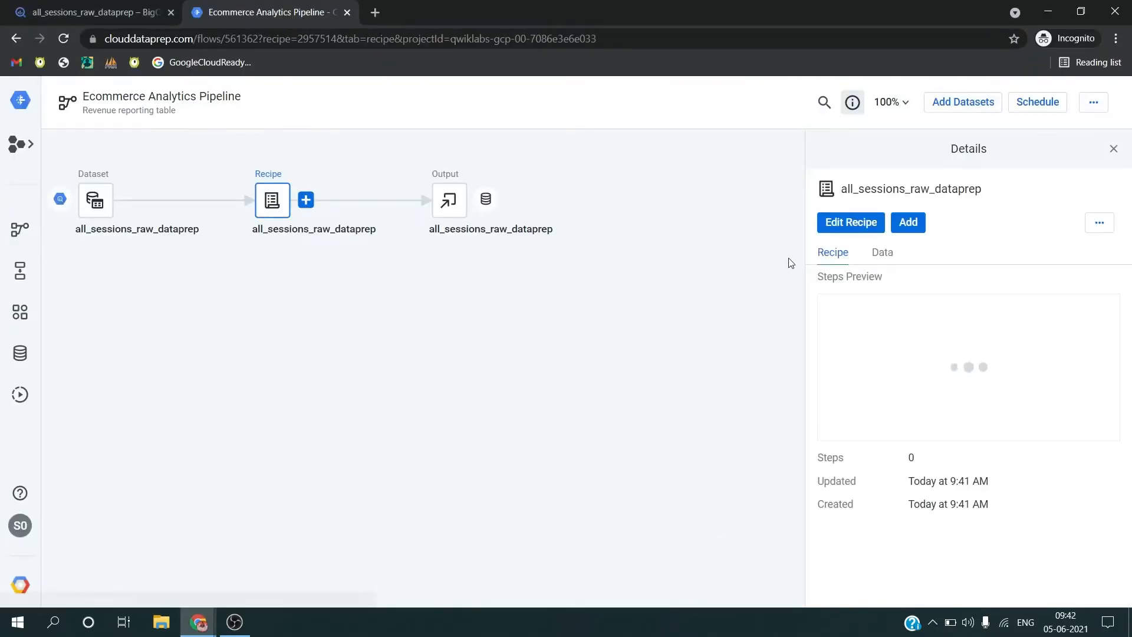
click(843, 224)
click(843, 229)
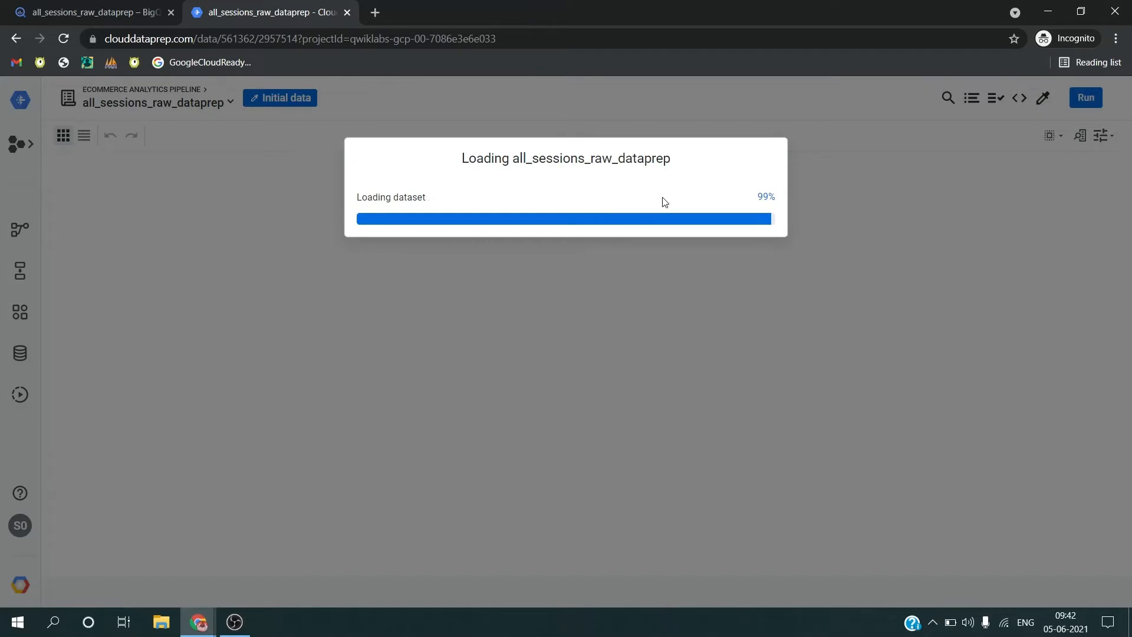
Step: Check the column name in the lab instructions and change the productSKU column's data type to String in Dataprep
key(alt+Tab)
double_click(457, 285)
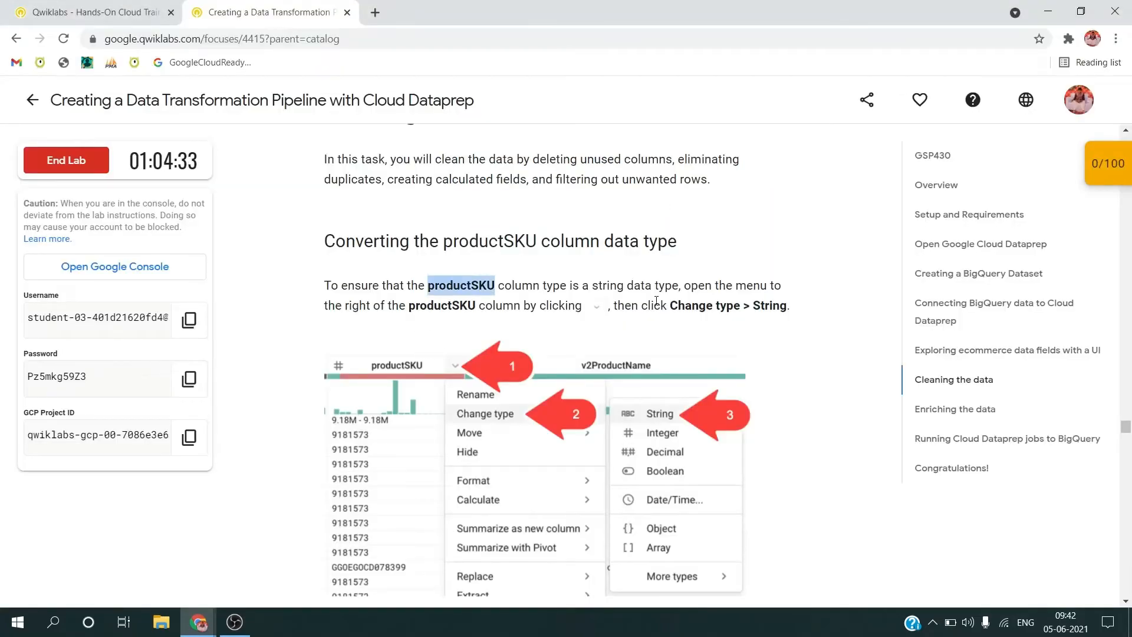
key(alt+Tab)
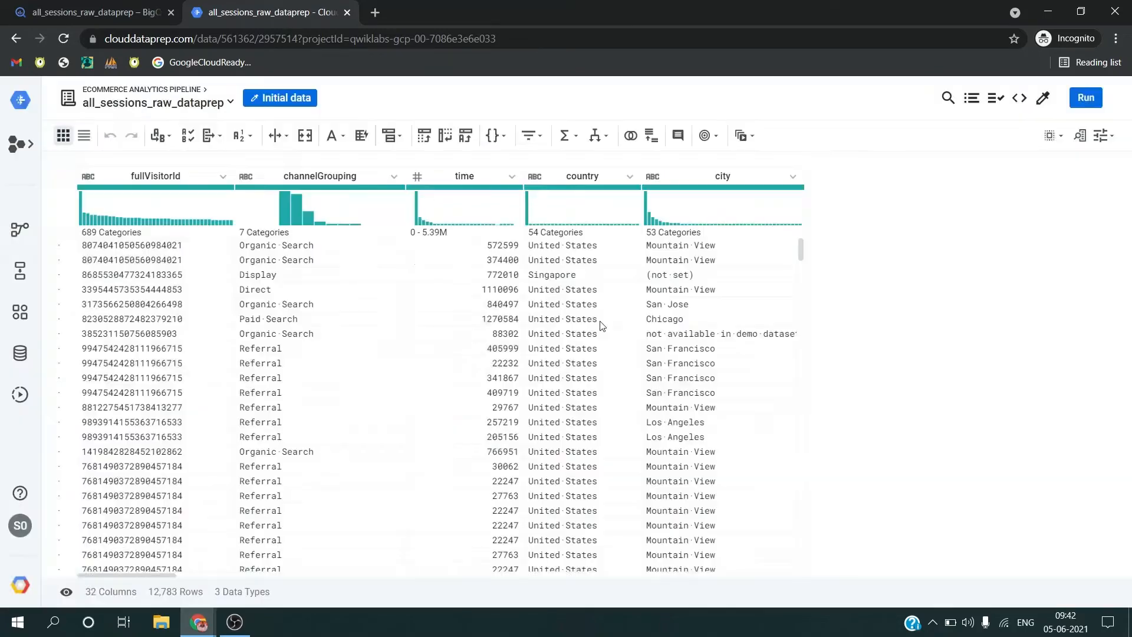
scroll(495, 345, right, 10)
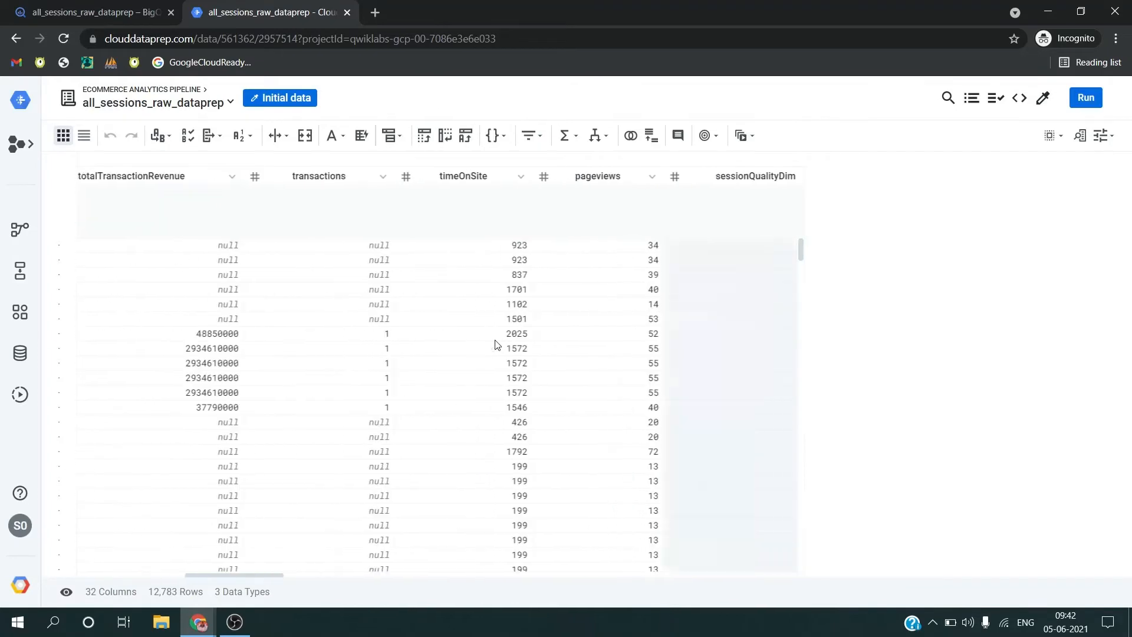
scroll(495, 345, right, 10)
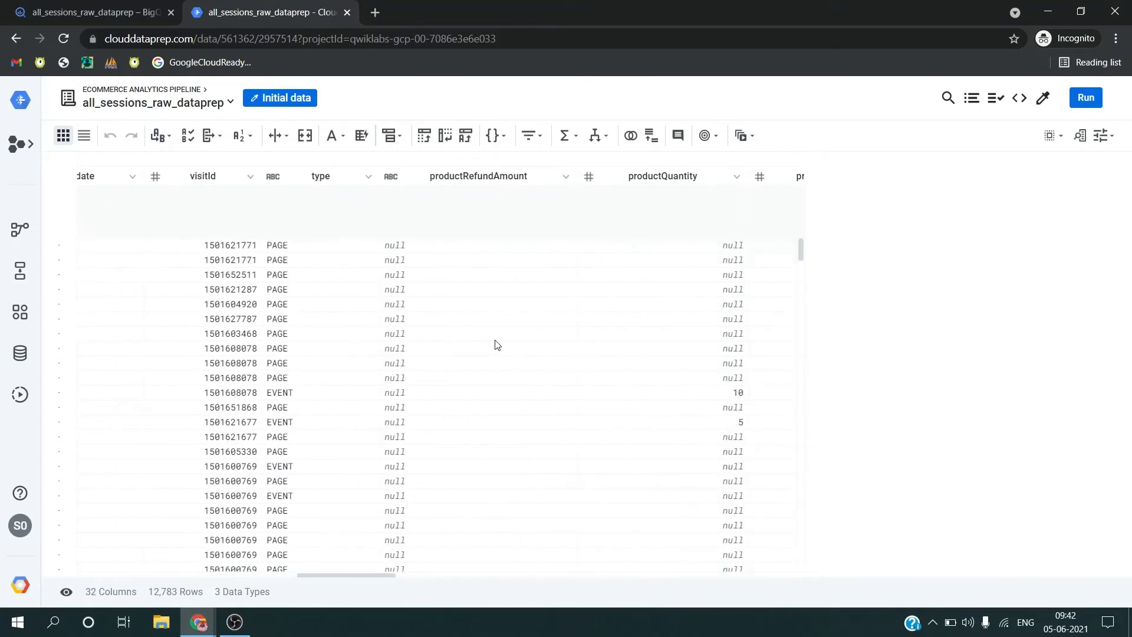
scroll(592, 362, right, 5)
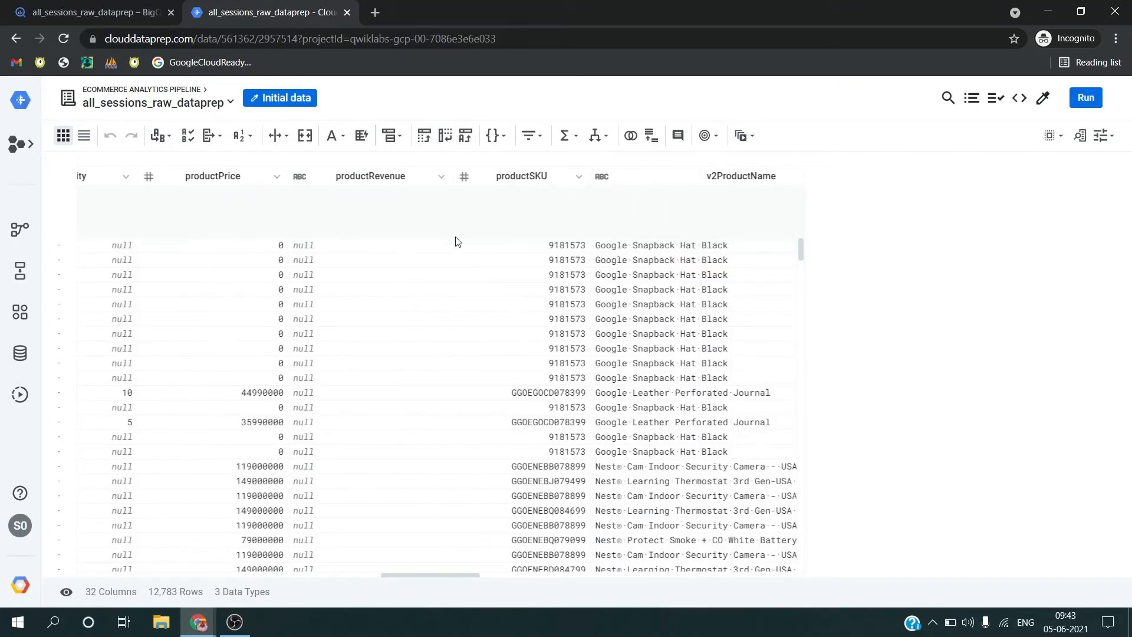
click(582, 182)
mouse_move(642, 217)
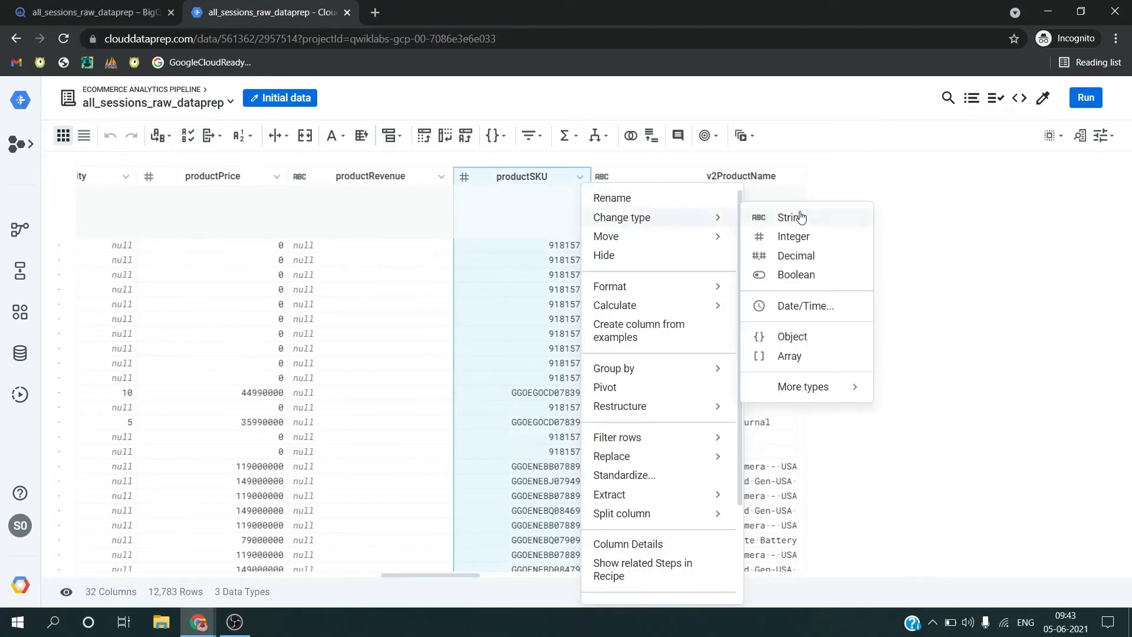
click(800, 217)
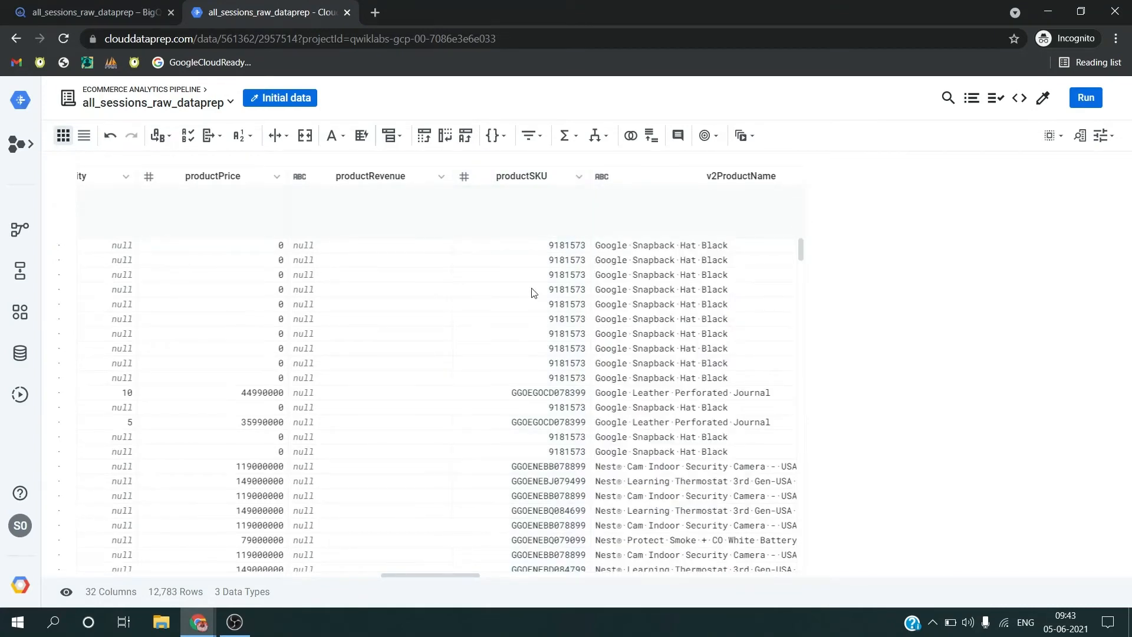
Step: Read the lab's instructions on verifying the recipe and deleting unused columns, and display the recipe steps in Dataprep
key(alt+Tab)
scroll(532, 289, down, 5)
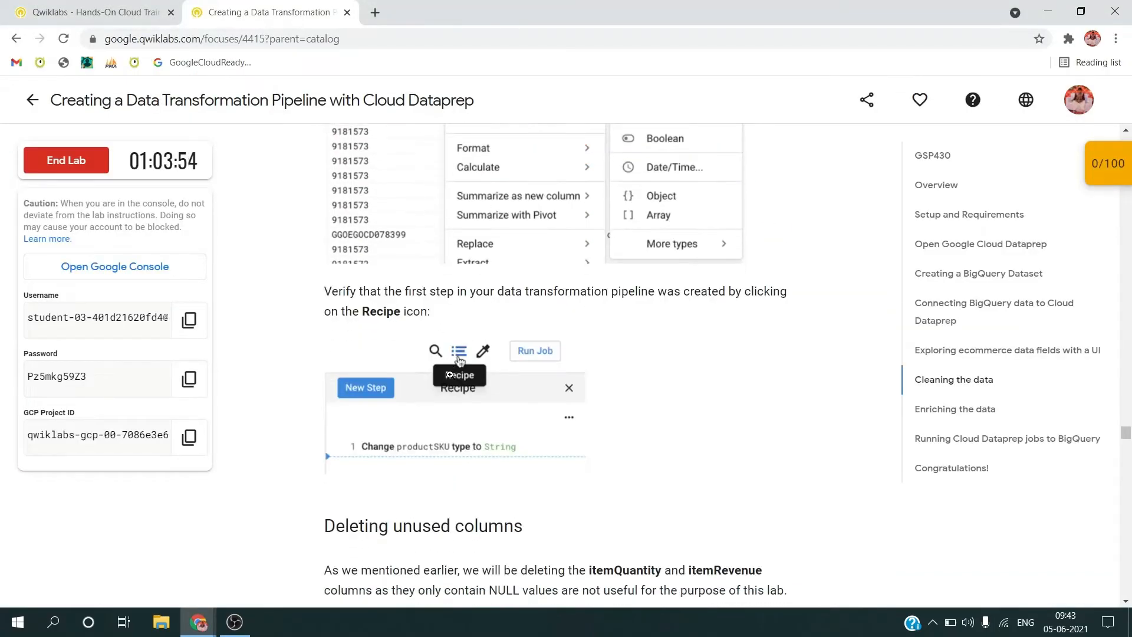
scroll(458, 395, down, 4)
scroll(459, 395, down, 2)
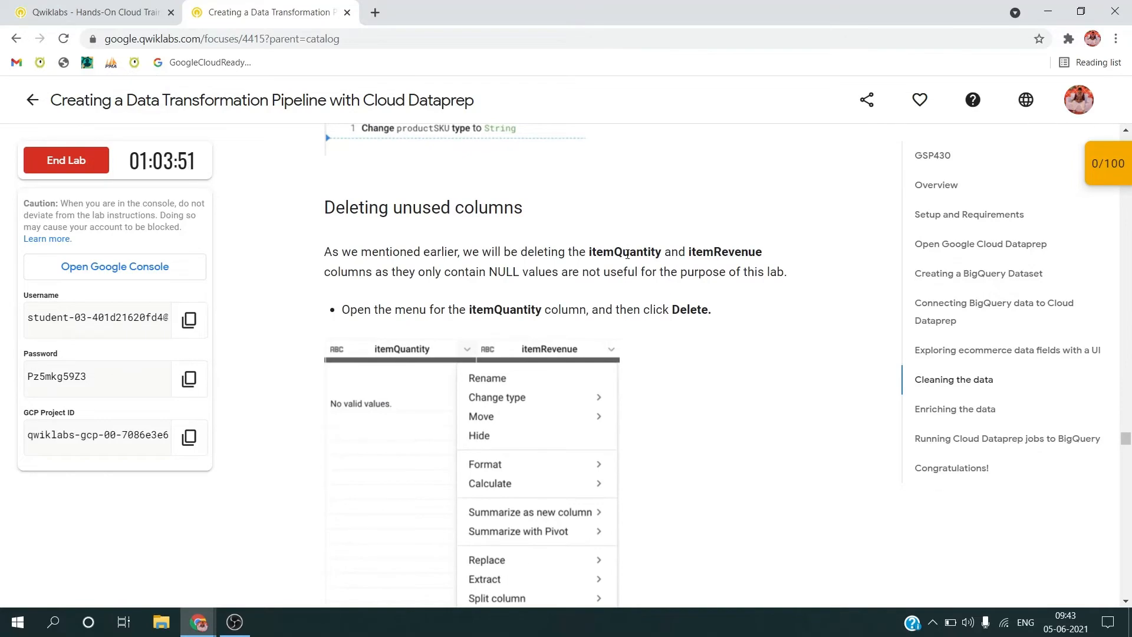
key(alt+Tab)
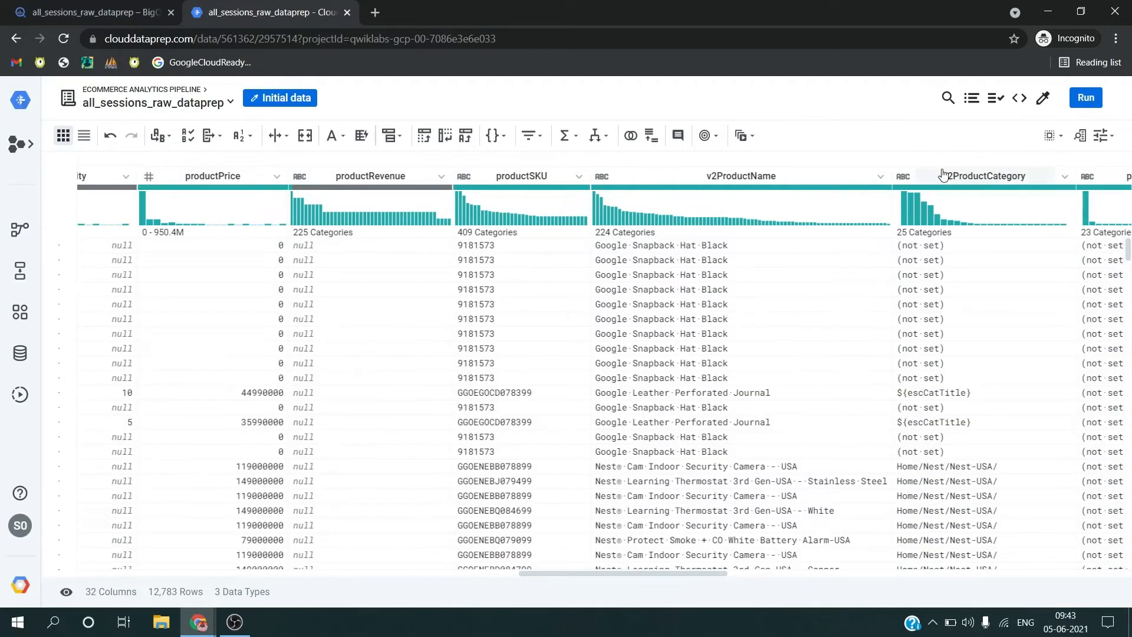
click(972, 98)
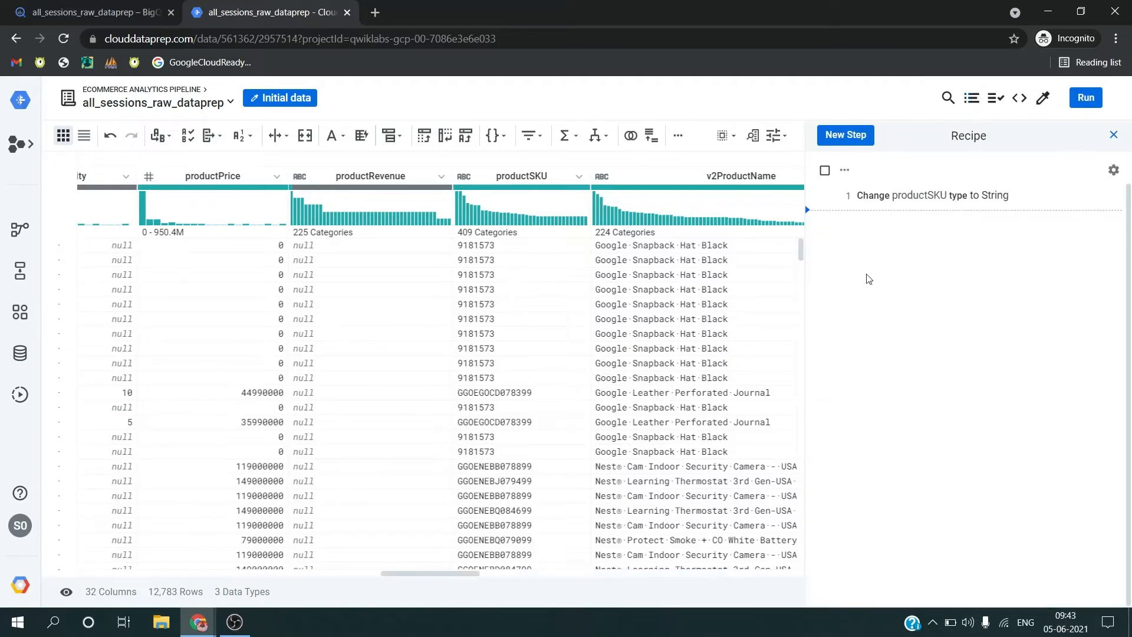
Step: Delete the itemQuantity column from the dataset
scroll(585, 252, right, 10)
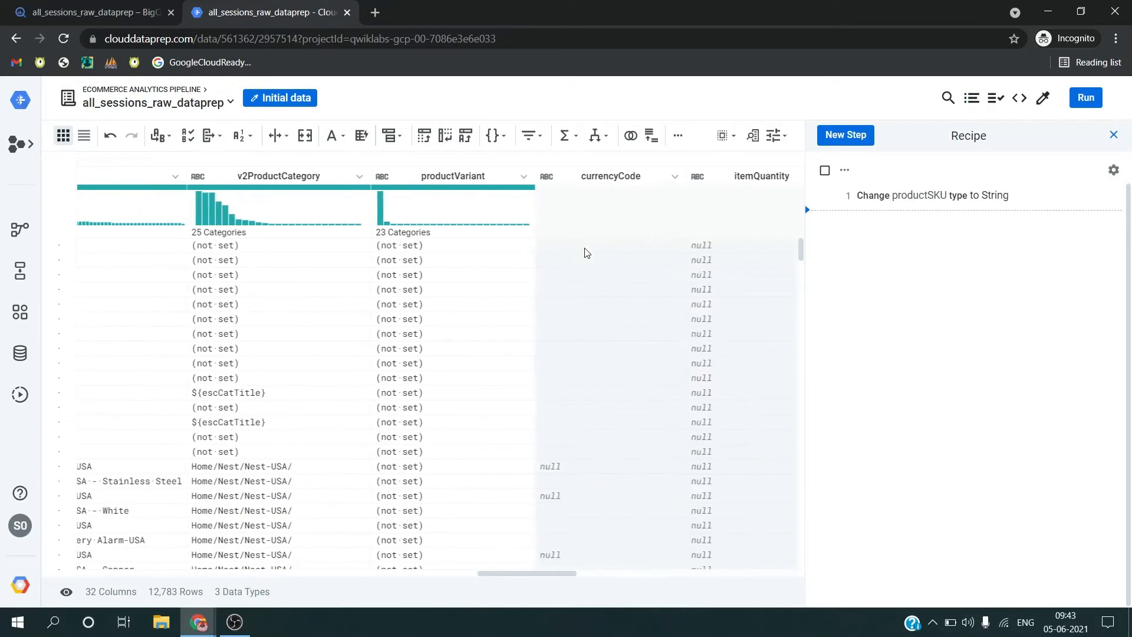
click(581, 177)
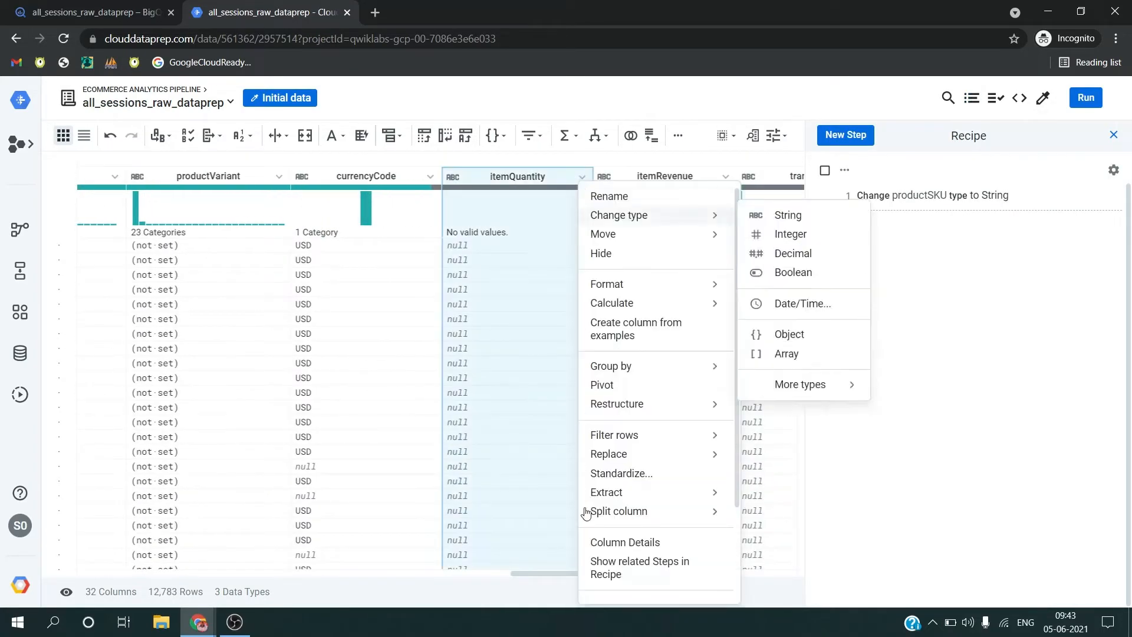
scroll(627, 542, down, 5)
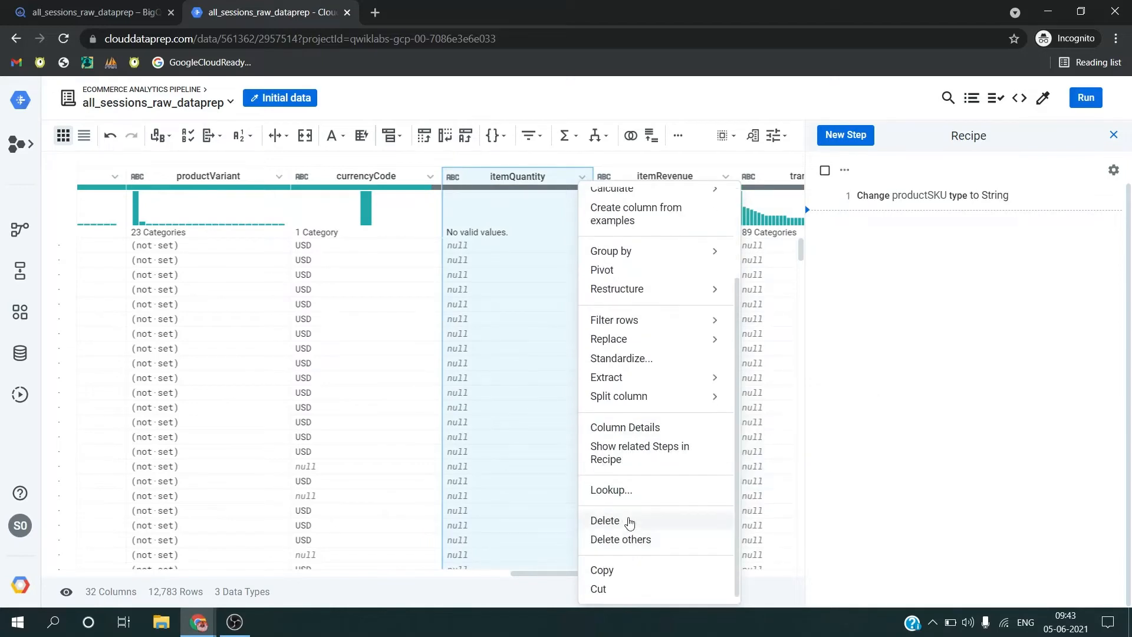
click(629, 521)
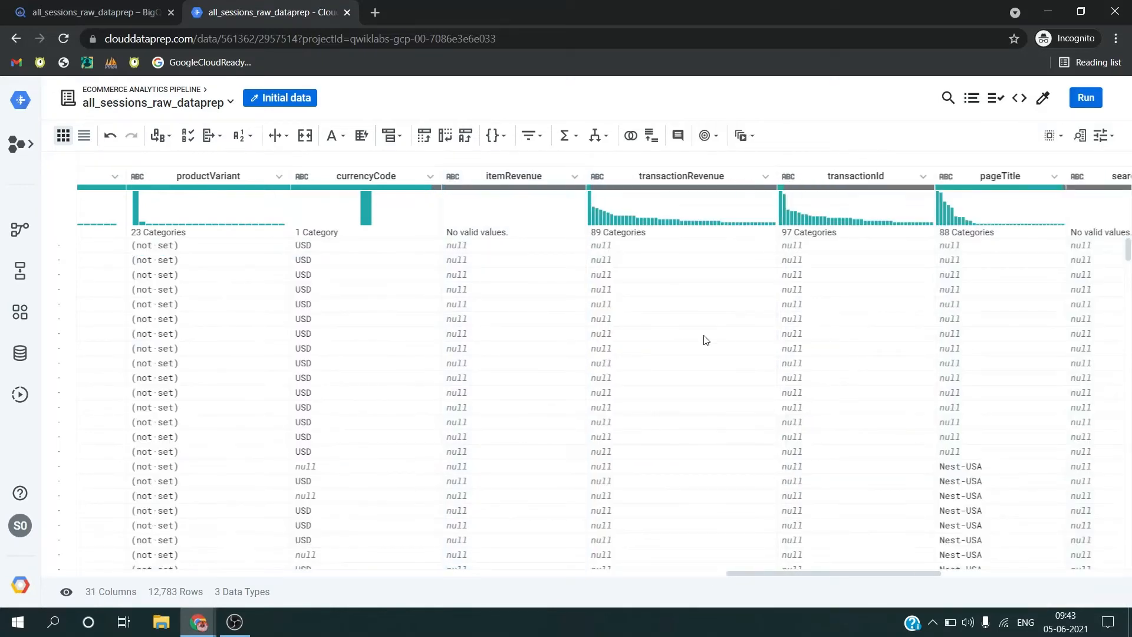
Step: Recheck the lab's list of unused columns and delete the itemRevenue column in Dataprep
key(alt+Tab)
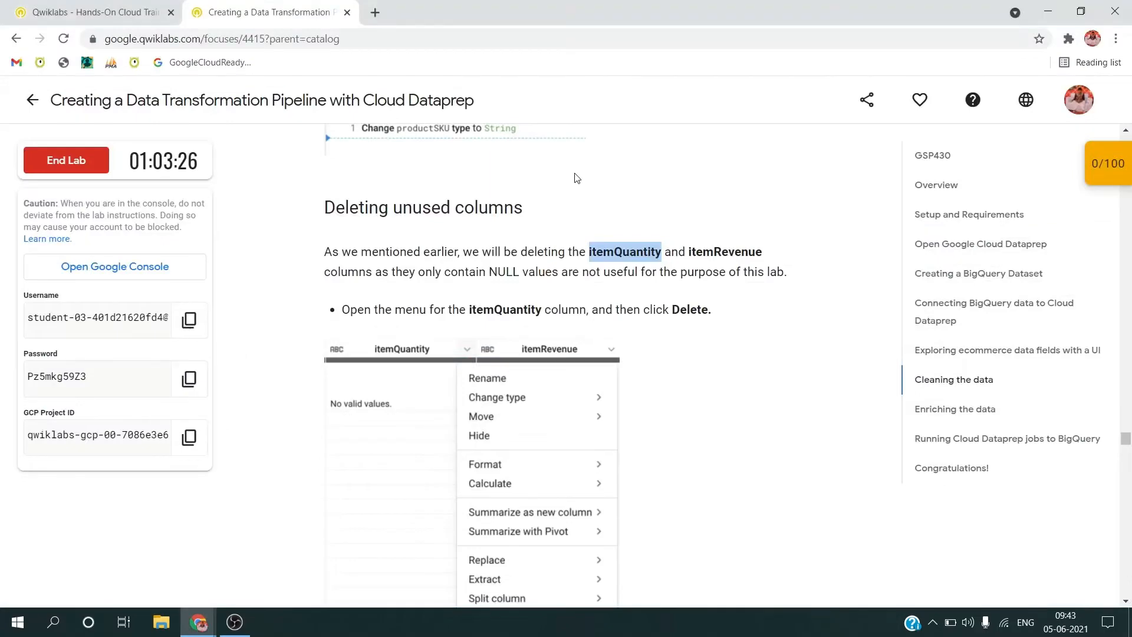
key(alt+Tab)
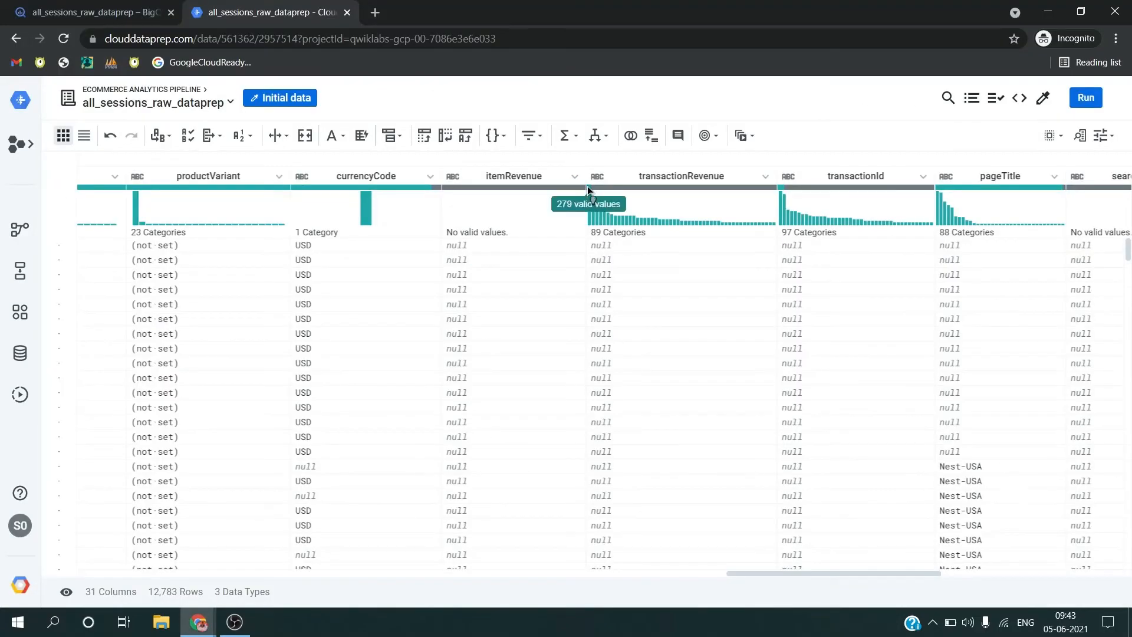
click(575, 176)
scroll(624, 500, down, 2)
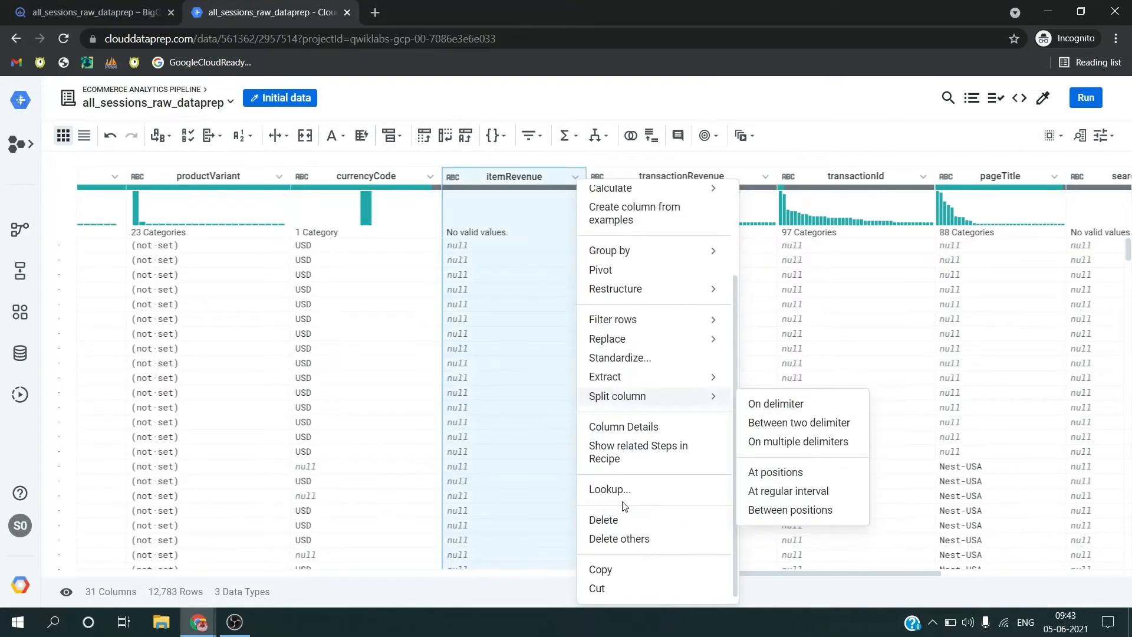
click(602, 525)
Step: Read the lab's Deduplicating rows section and add a Remove duplicate rows step to the recipe in Dataprep
key(alt+Tab)
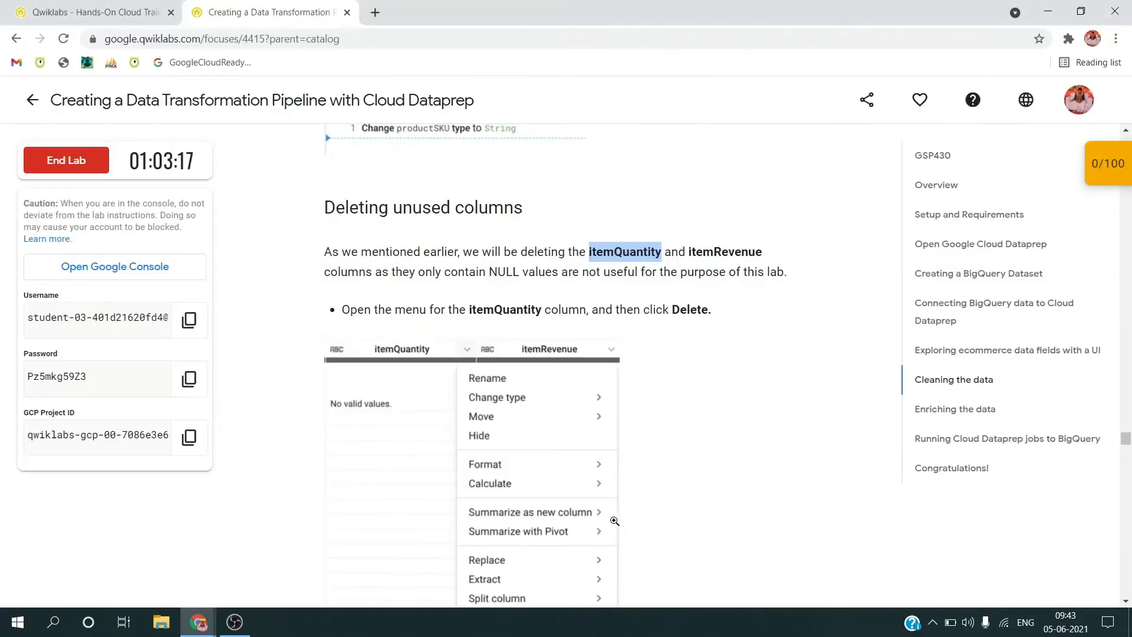
scroll(614, 520, down, 7)
scroll(570, 476, down, 2)
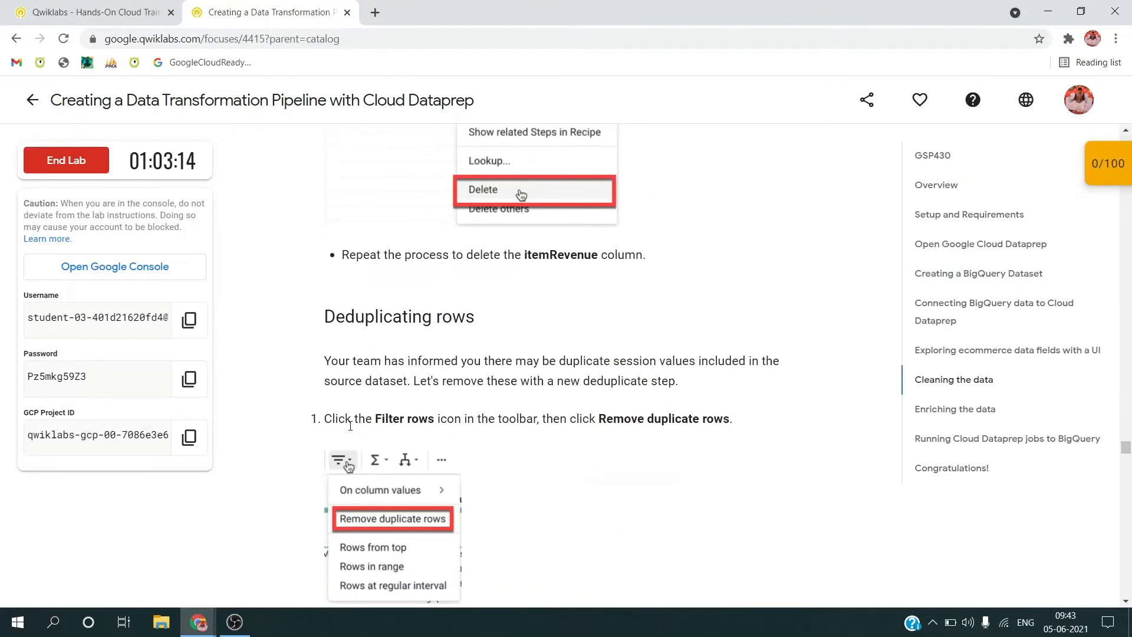
scroll(375, 420, down, 1)
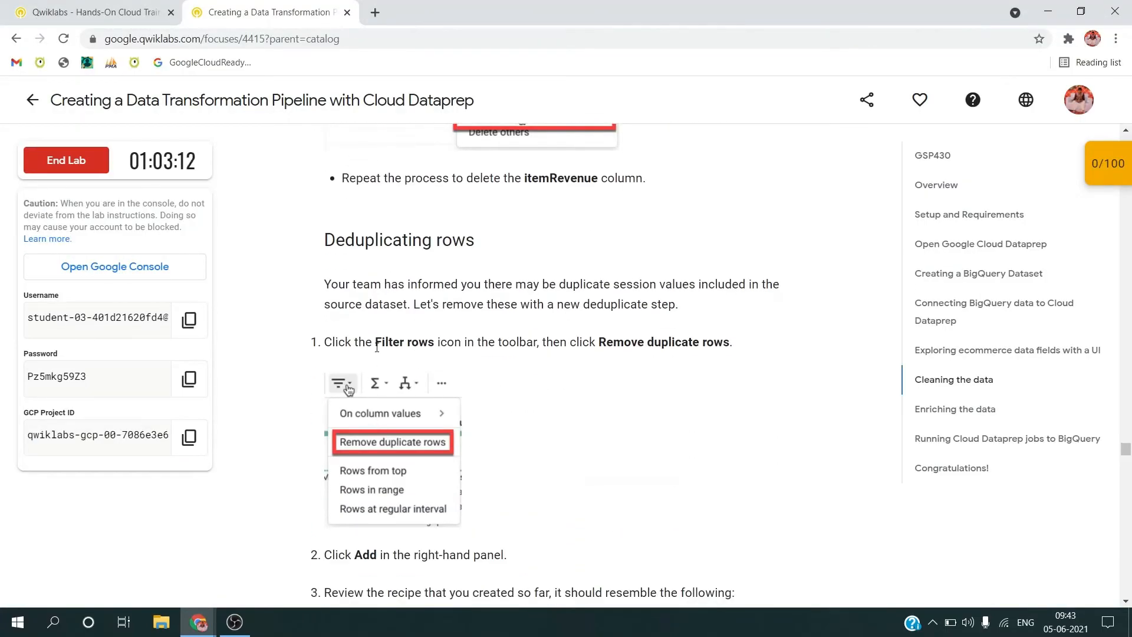
key(alt+Tab)
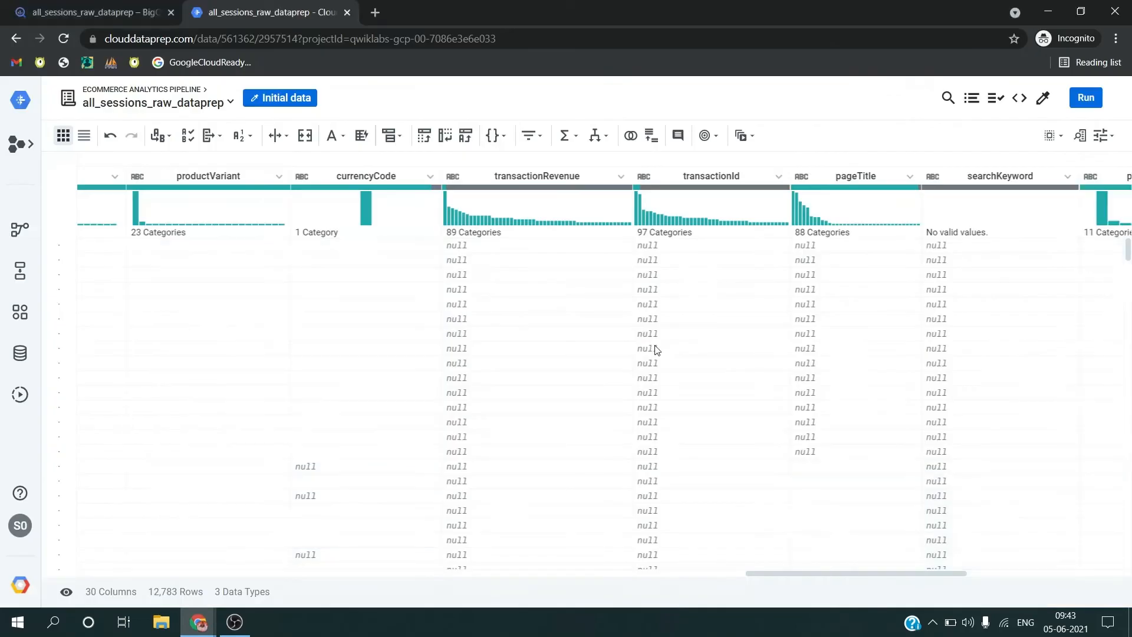
click(529, 135)
click(556, 195)
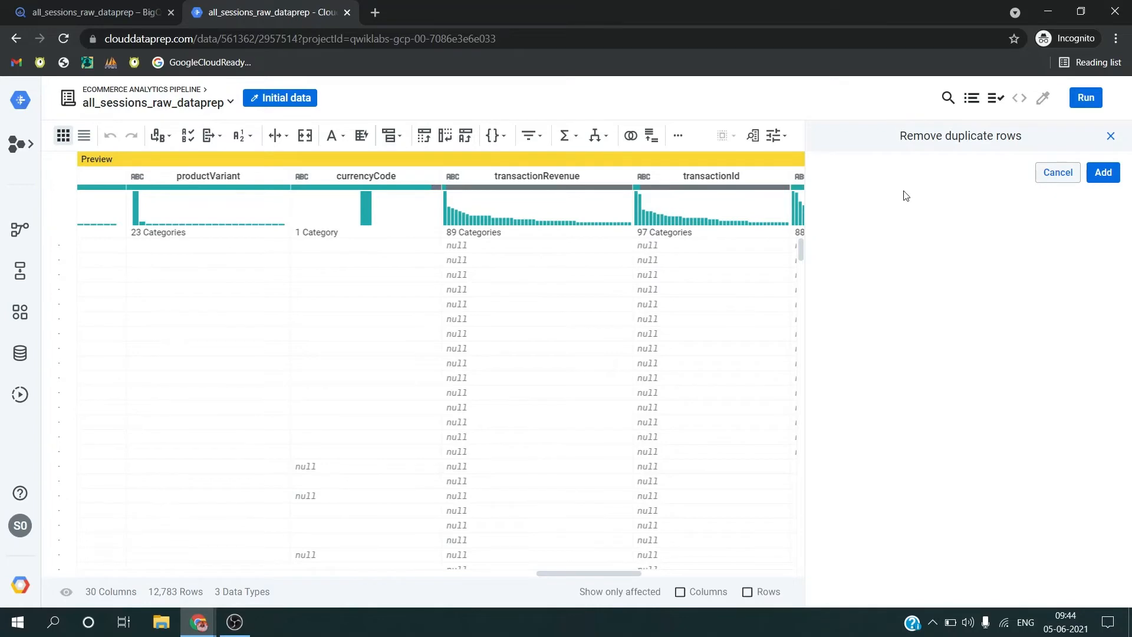
key(alt+Tab)
scroll(776, 323, down, 4)
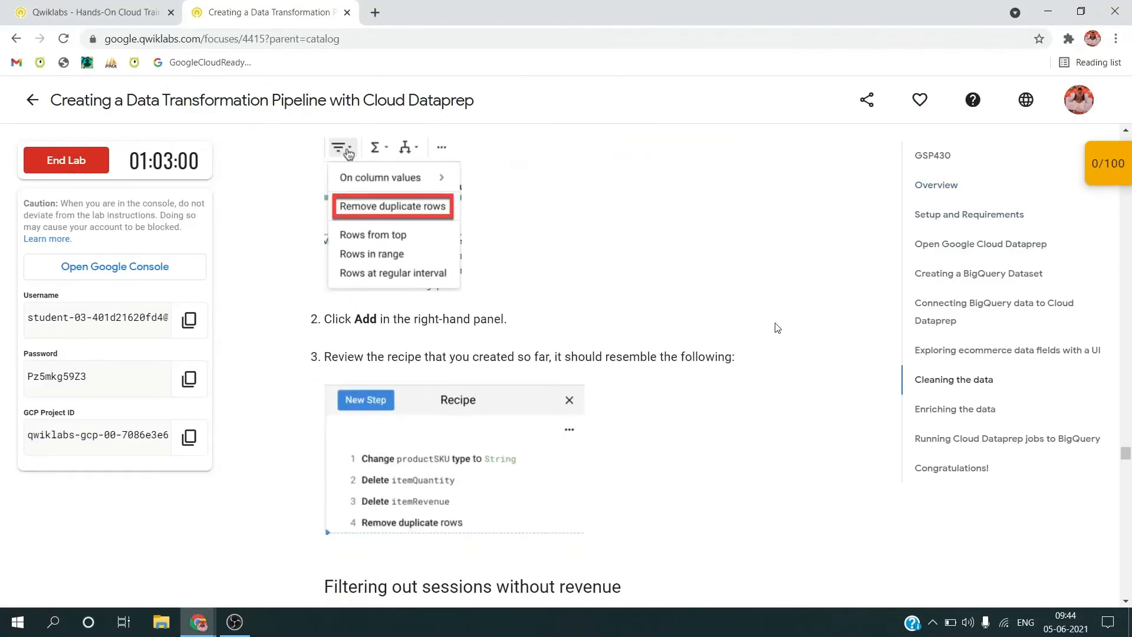
key(alt+Tab)
click(1103, 172)
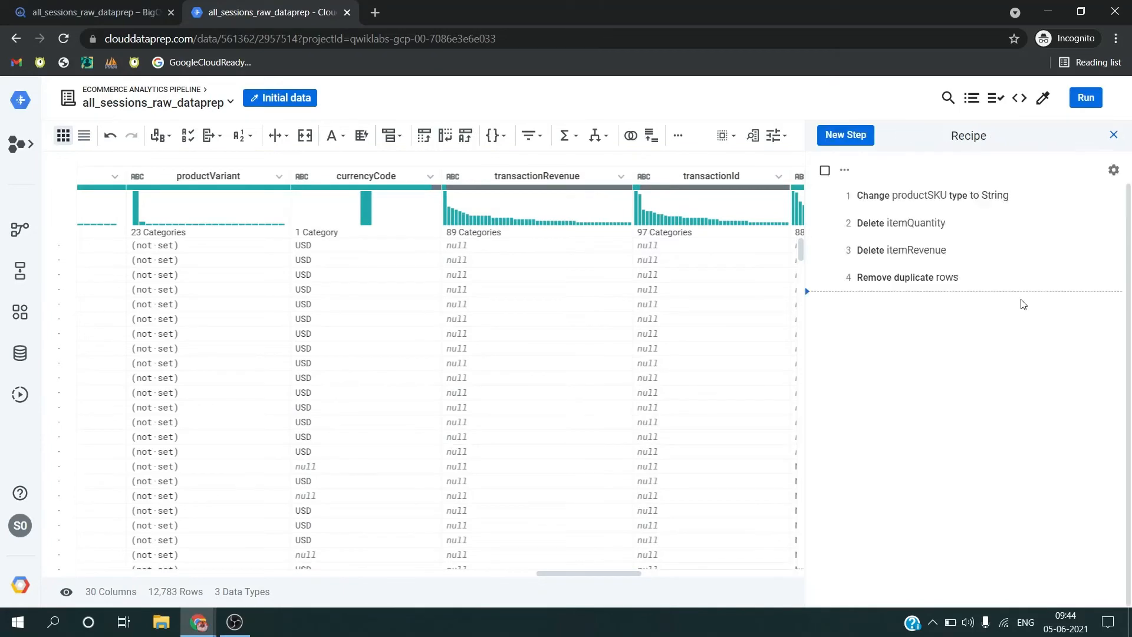
Step: Read the lab's section on filtering out sessions without revenue and locate the totalTransactionRevenue column in Dataprep
key(alt+Tab)
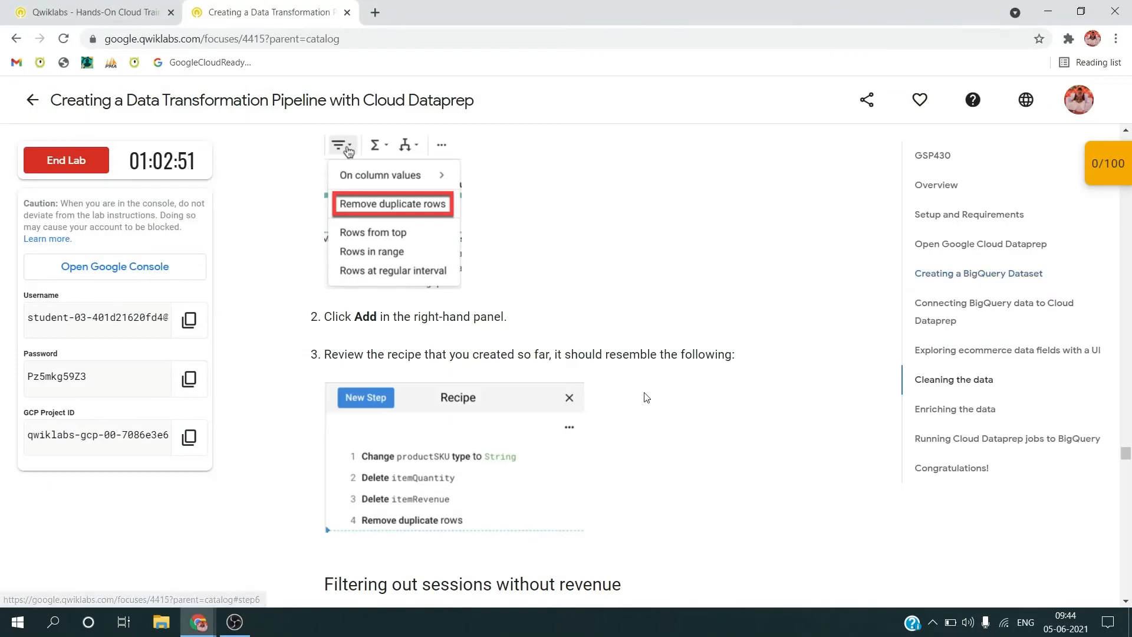
scroll(647, 397, down, 3)
scroll(647, 397, down, 4)
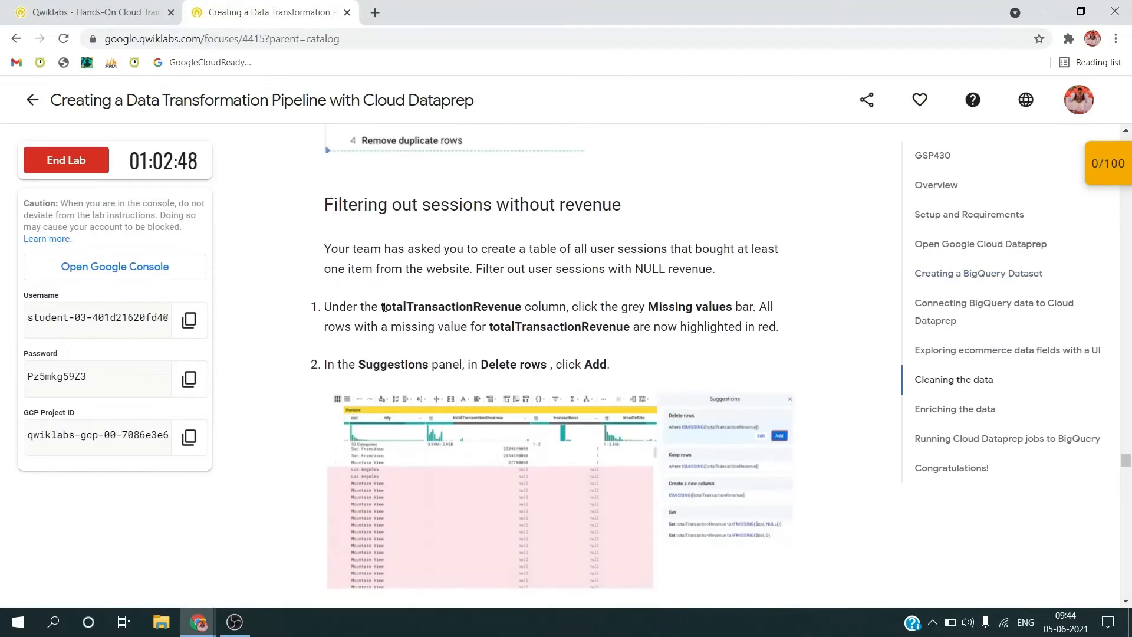
drag(382, 307, 524, 307)
key(alt+Tab)
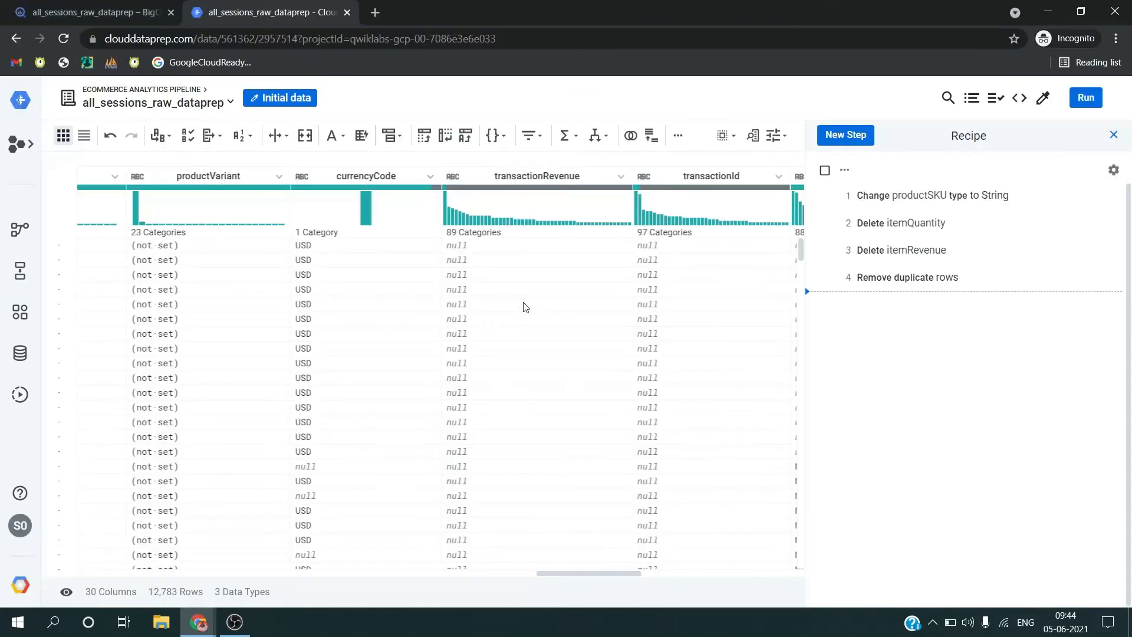
scroll(525, 308, right, 10)
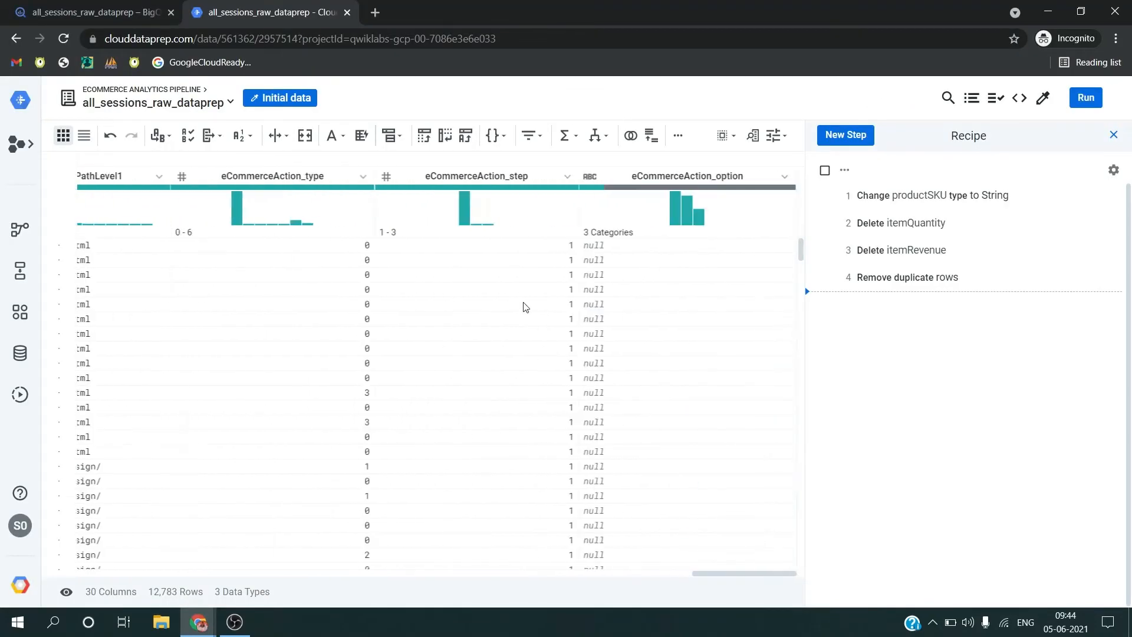
scroll(525, 307, left, 10)
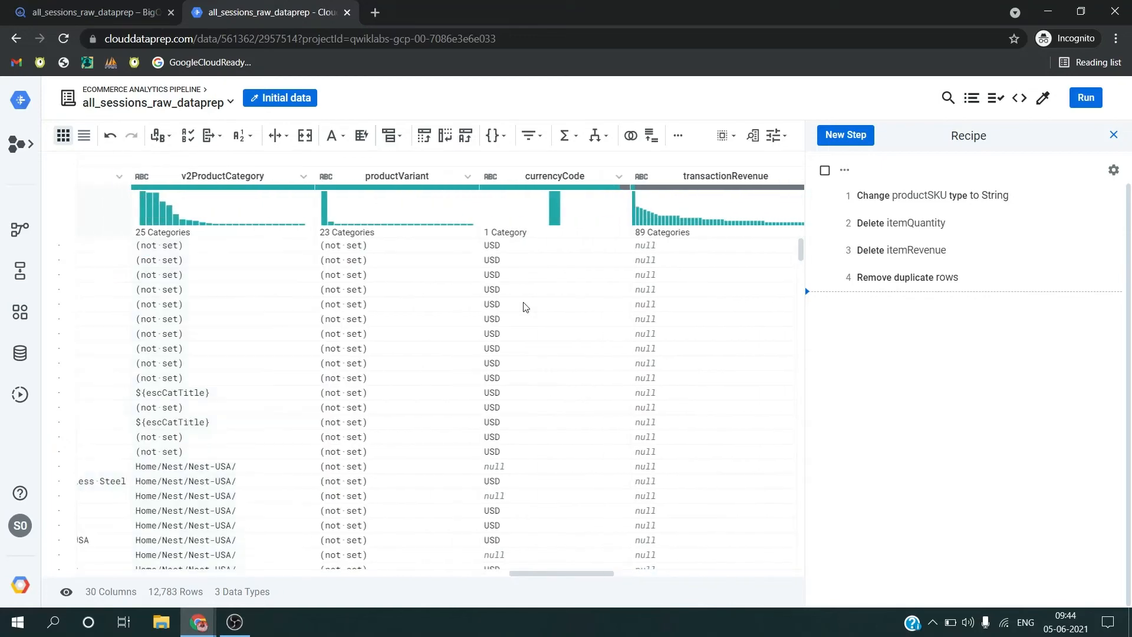
scroll(522, 301, left, 10)
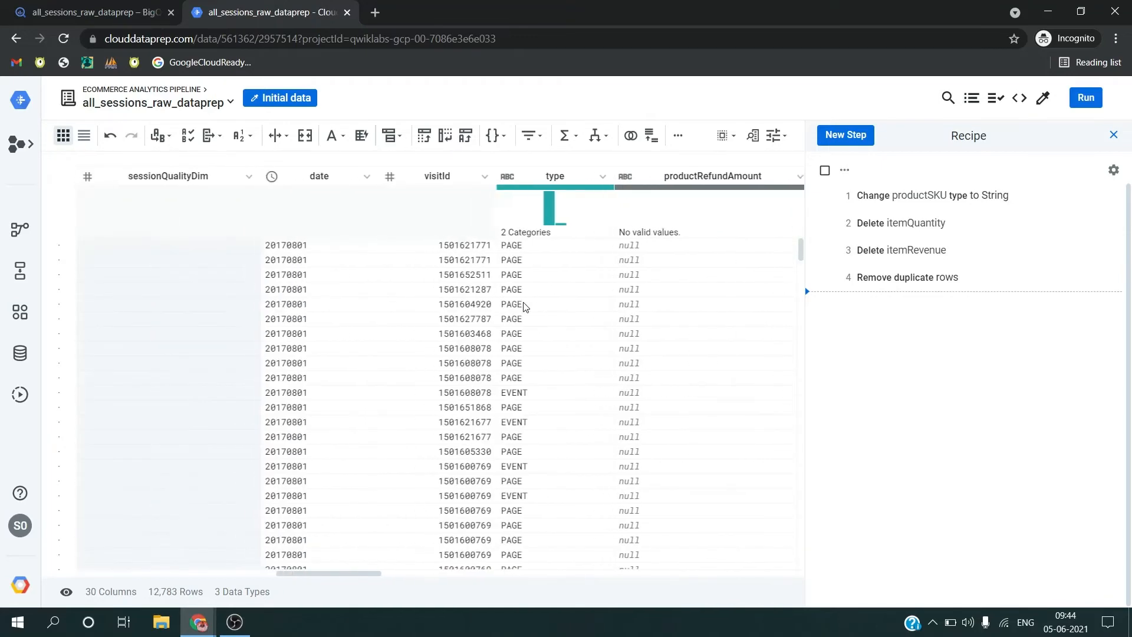
scroll(522, 302, left, 5)
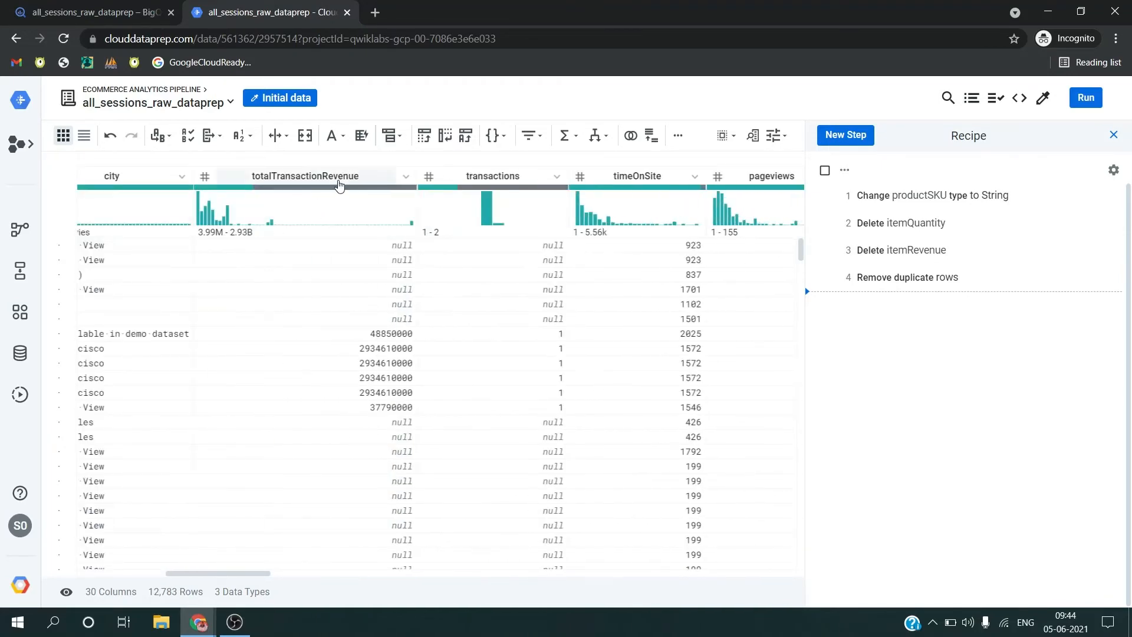
mouse_move(388, 187)
Step: Recheck the lab's filtering instructions and add a Dataprep recipe step deleting rows where totalTransactionRevenue is missing
key(alt+Tab)
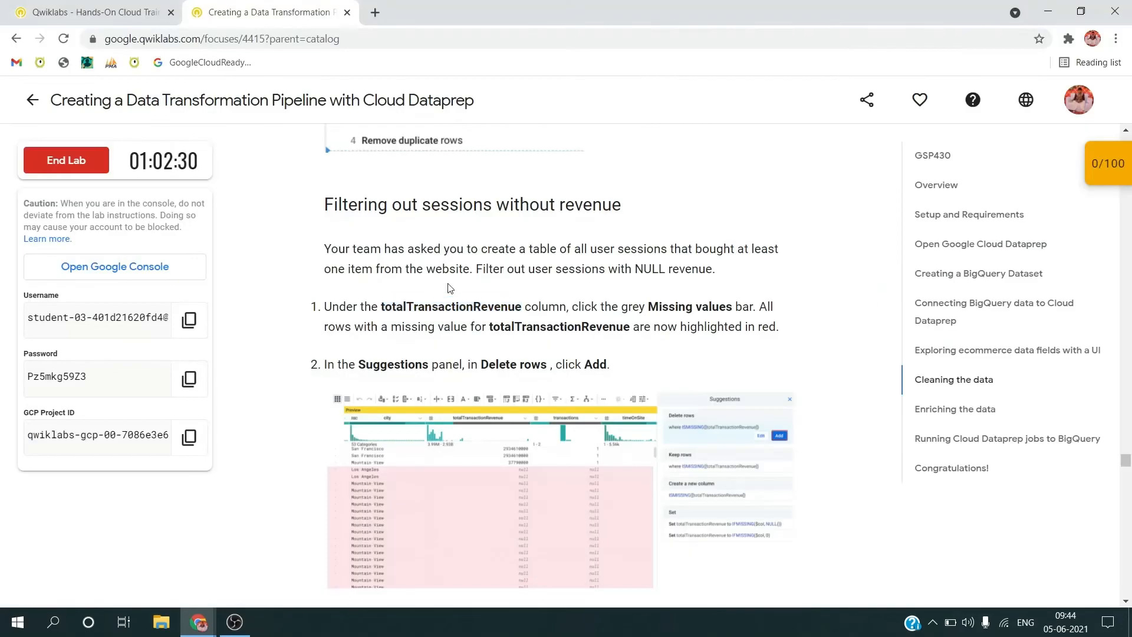
scroll(417, 350, down, 2)
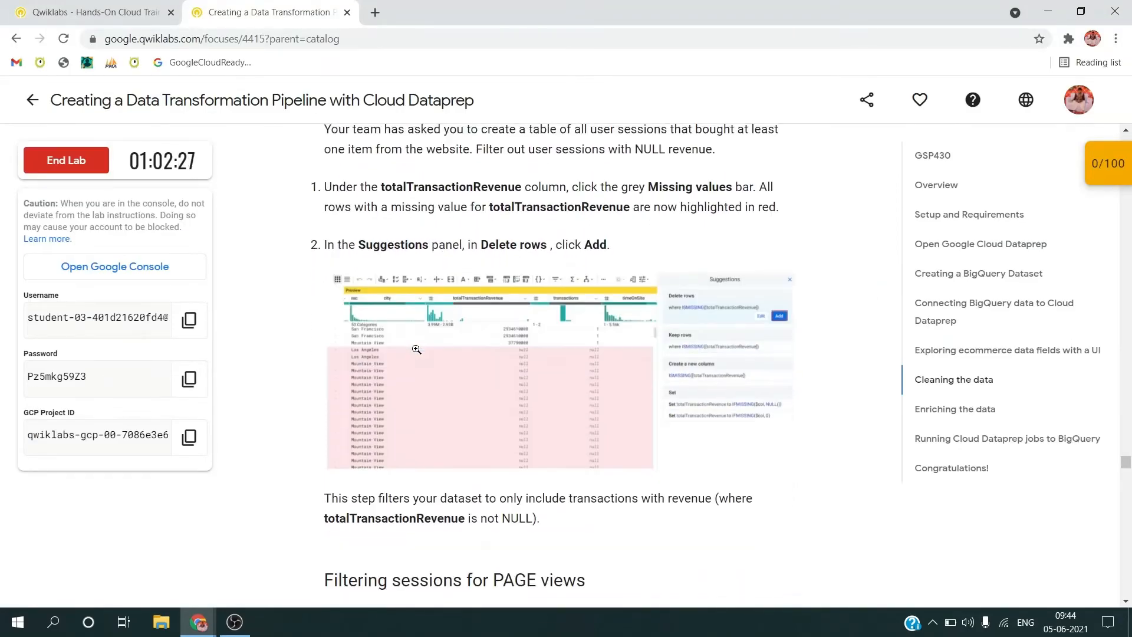
key(alt+Tab)
click(323, 186)
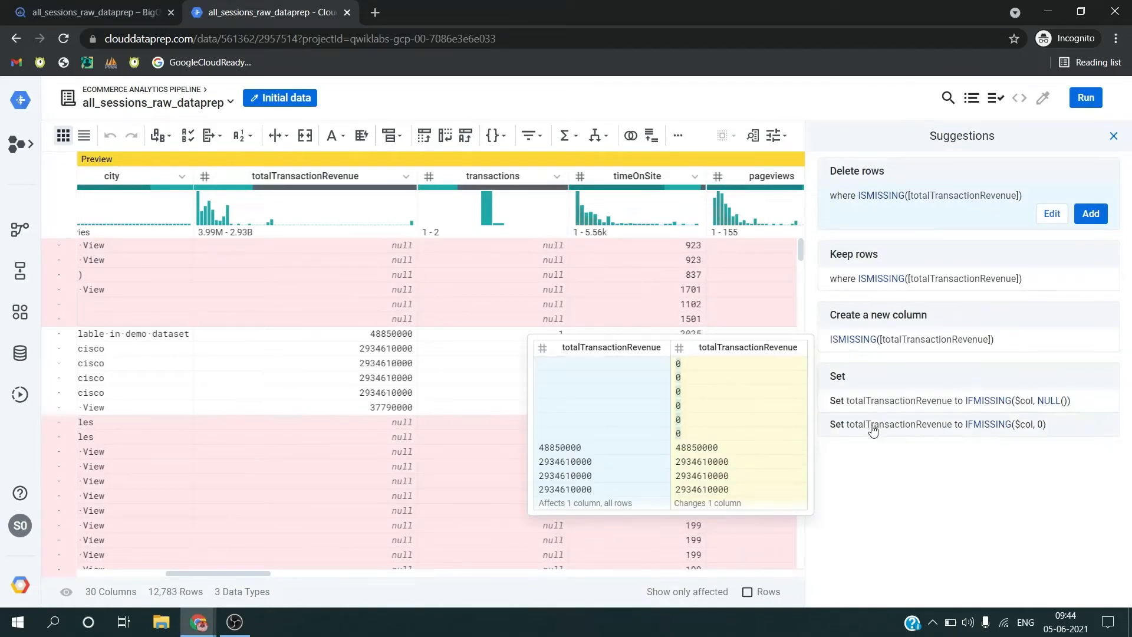
click(1084, 217)
Step: Read the lab's instructions on filtering sessions for PAGE views
key(alt+Tab)
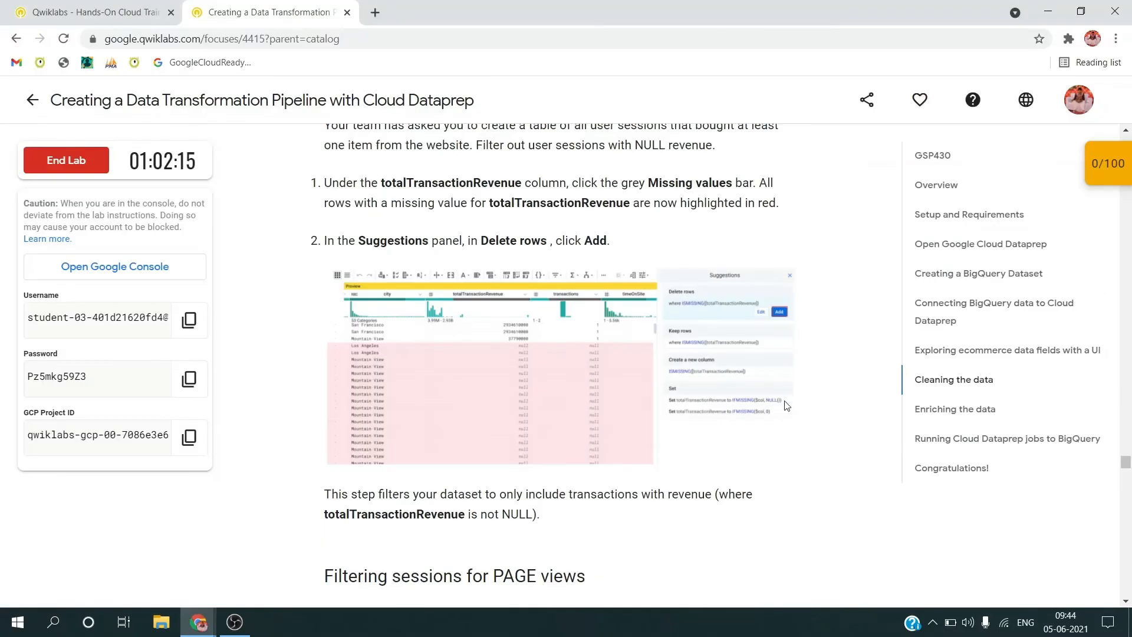
scroll(634, 405, down, 3)
scroll(635, 405, down, 1)
scroll(634, 405, down, 1)
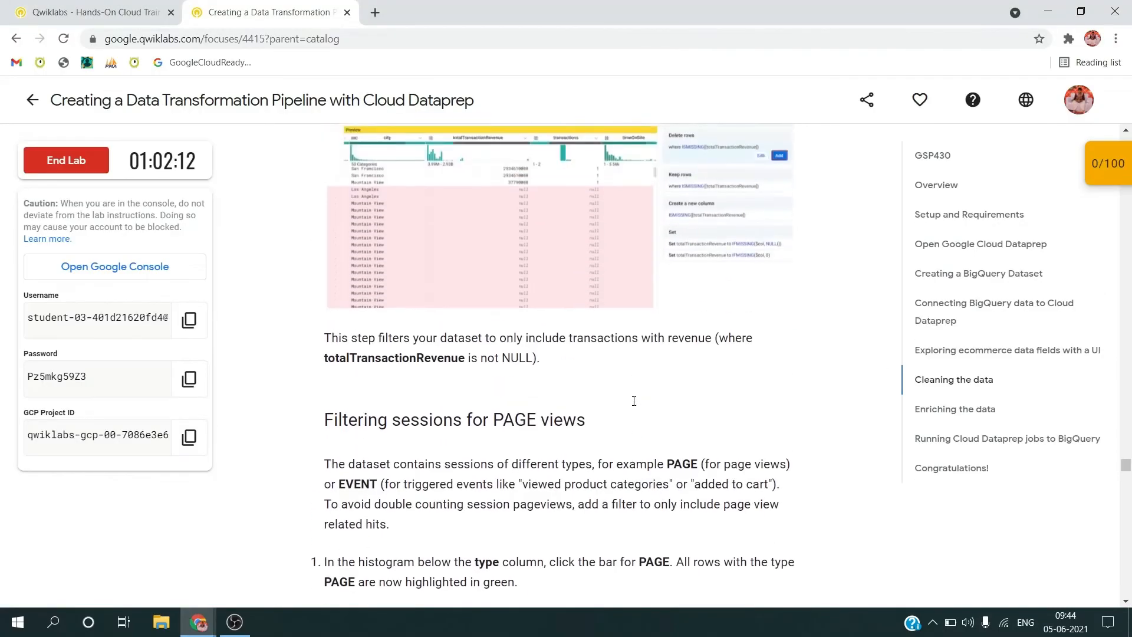
scroll(635, 406, down, 2)
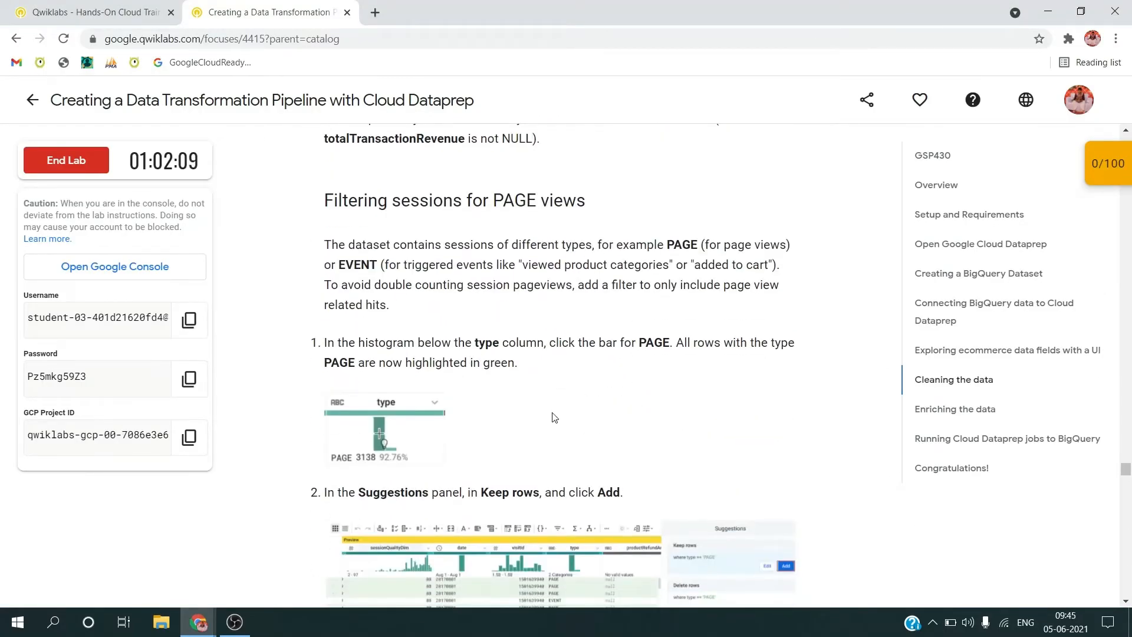
scroll(550, 416, down, 1)
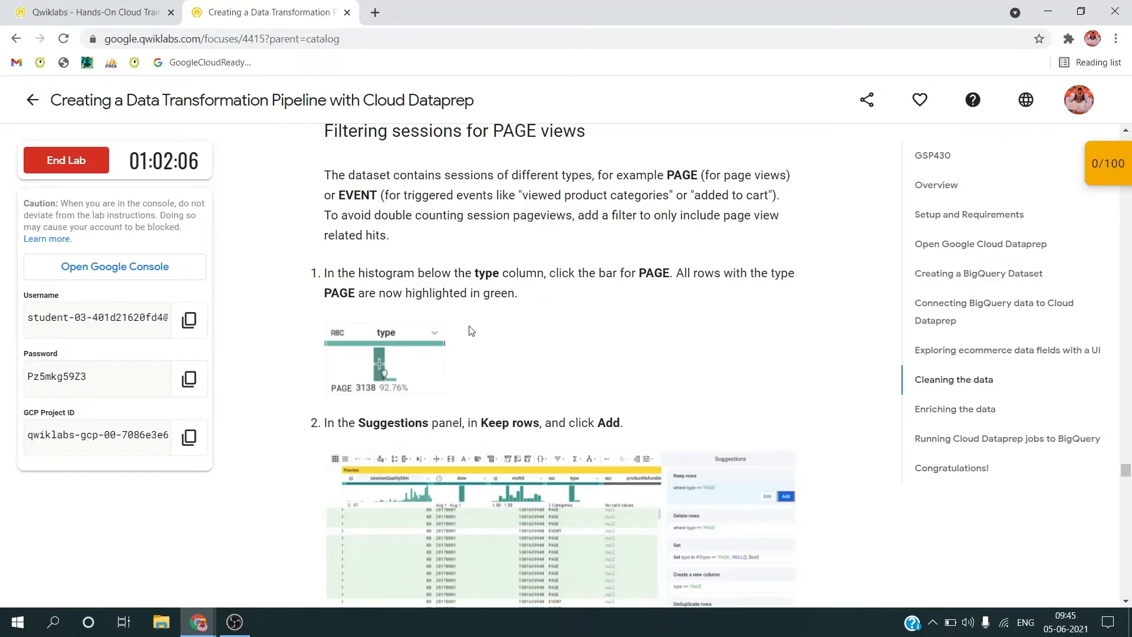
double_click(664, 271)
Step: In Dataprep, add a recipe step keeping rows where the type column holds valid String values
key(alt+Tab)
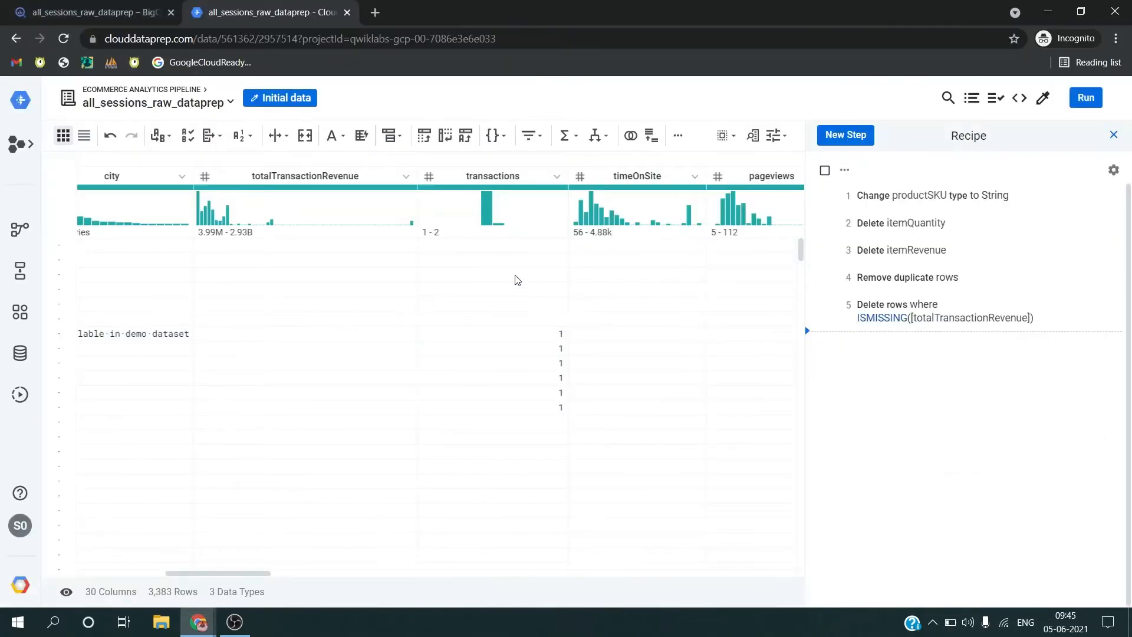
scroll(518, 280, left, 7)
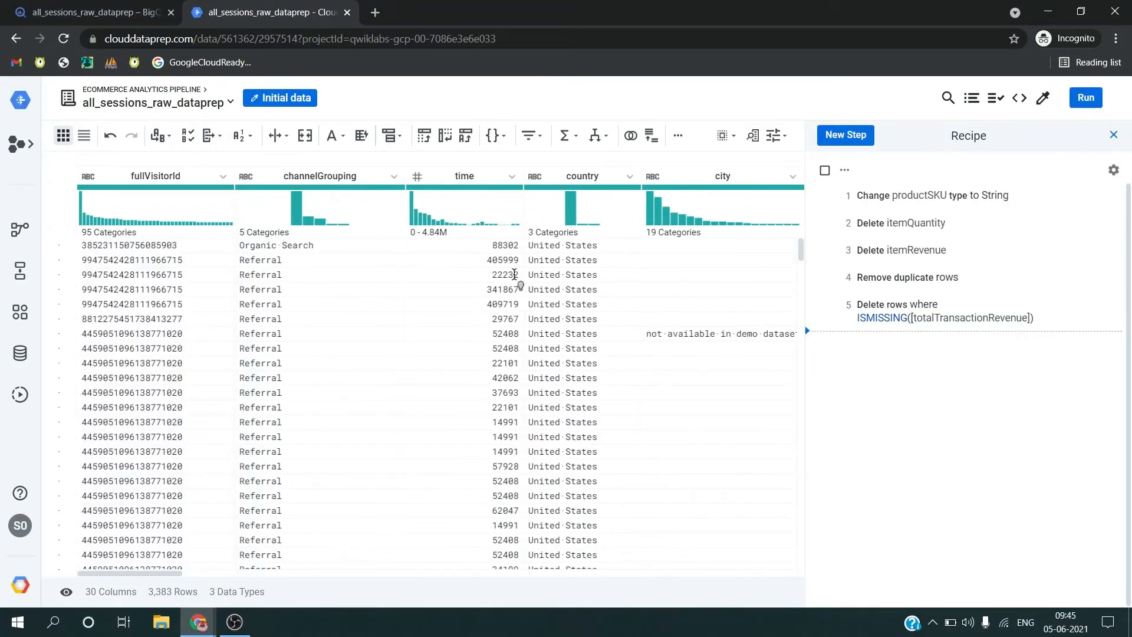
scroll(517, 280, right, 5)
scroll(518, 280, right, 10)
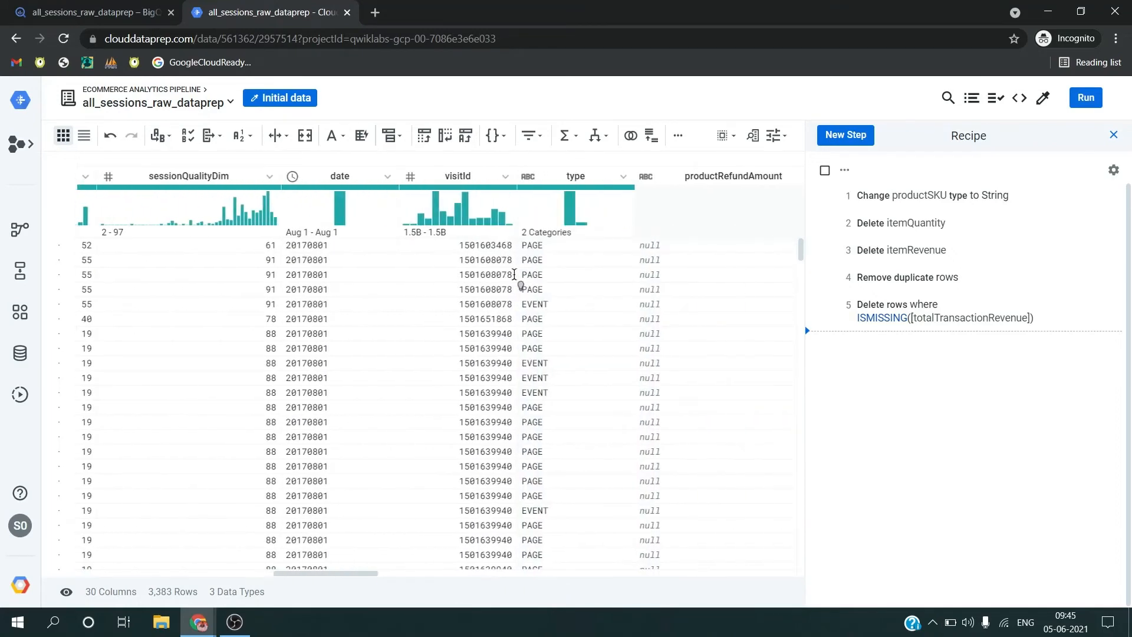
click(610, 186)
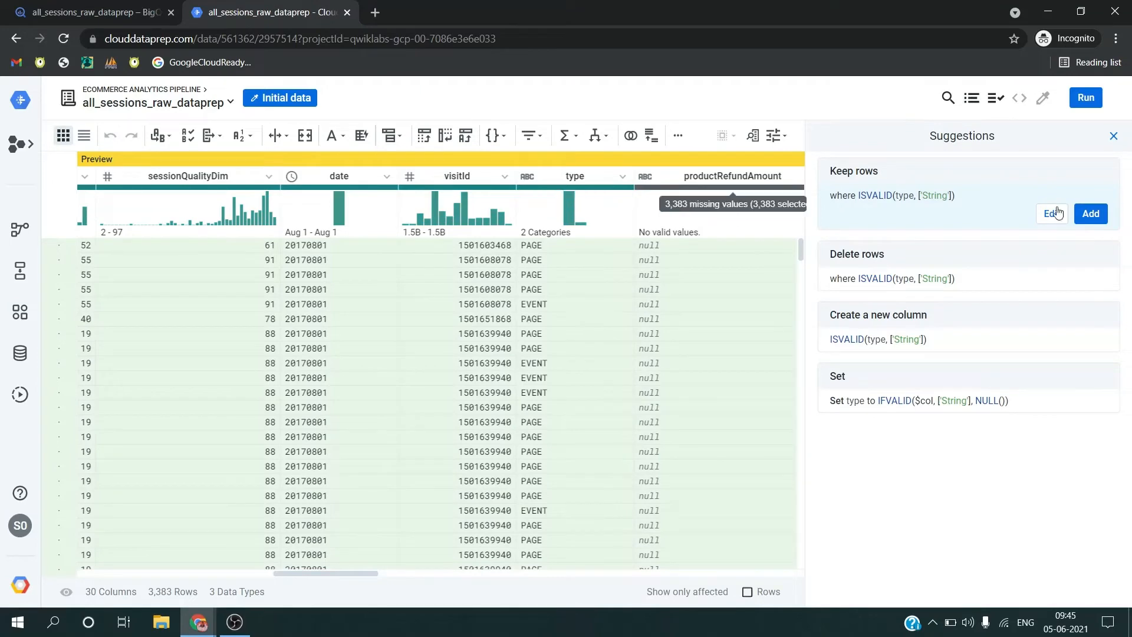
Step: Recheck the lab's PAGE filter instructions and add a Dataprep recipe step keeping only rows where type is 'PAGE'
key(alt+Tab)
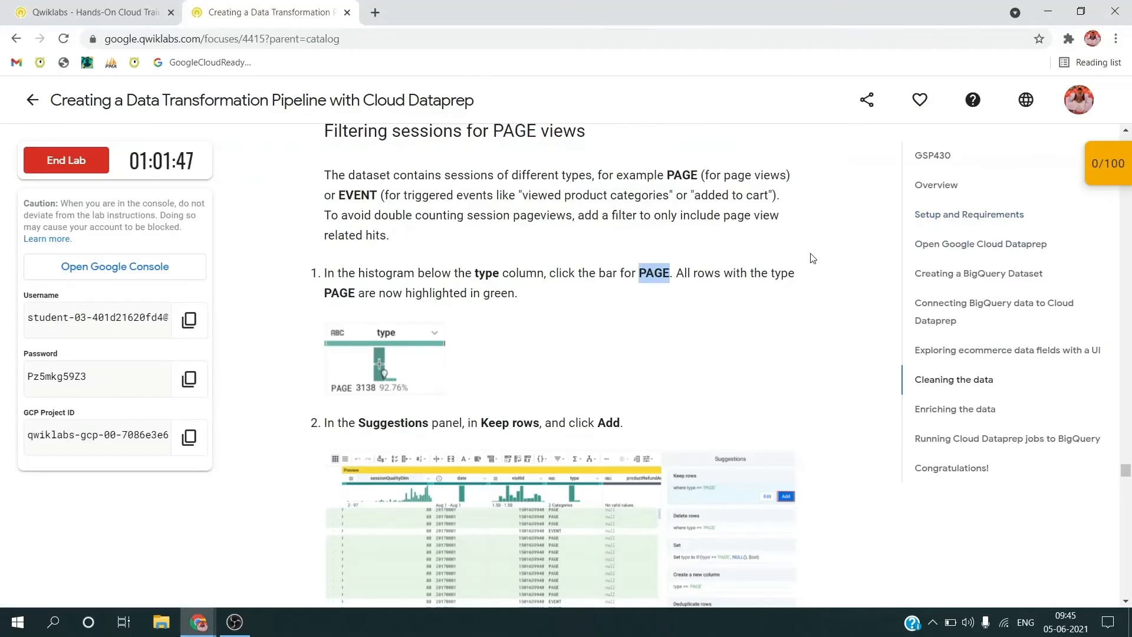
scroll(737, 270, down, 3)
scroll(737, 271, down, 1)
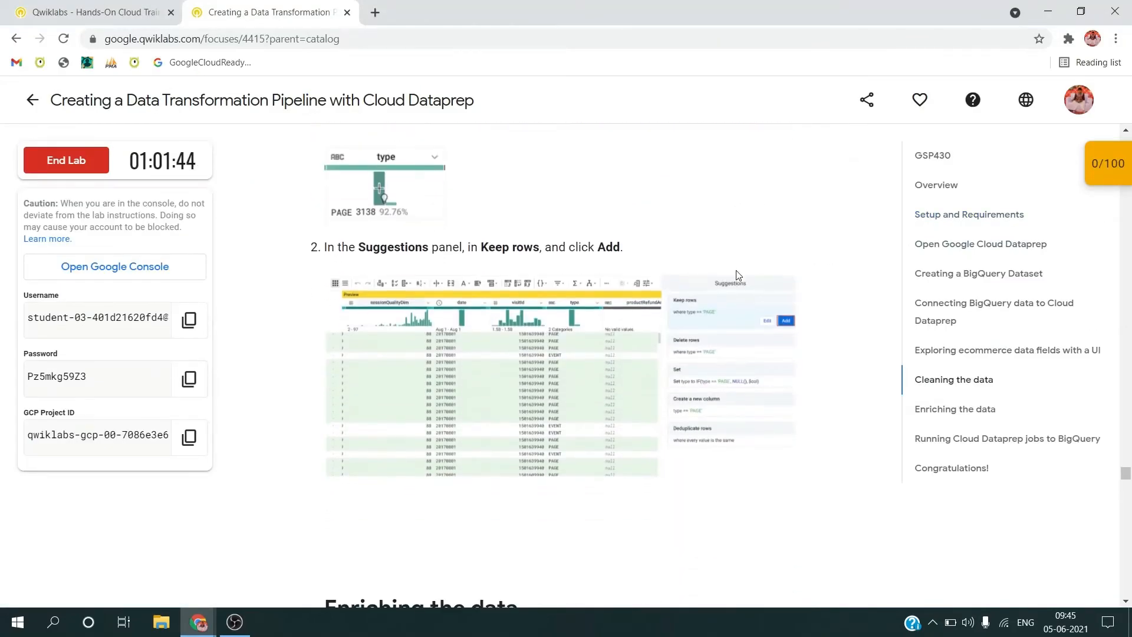
key(alt+Tab)
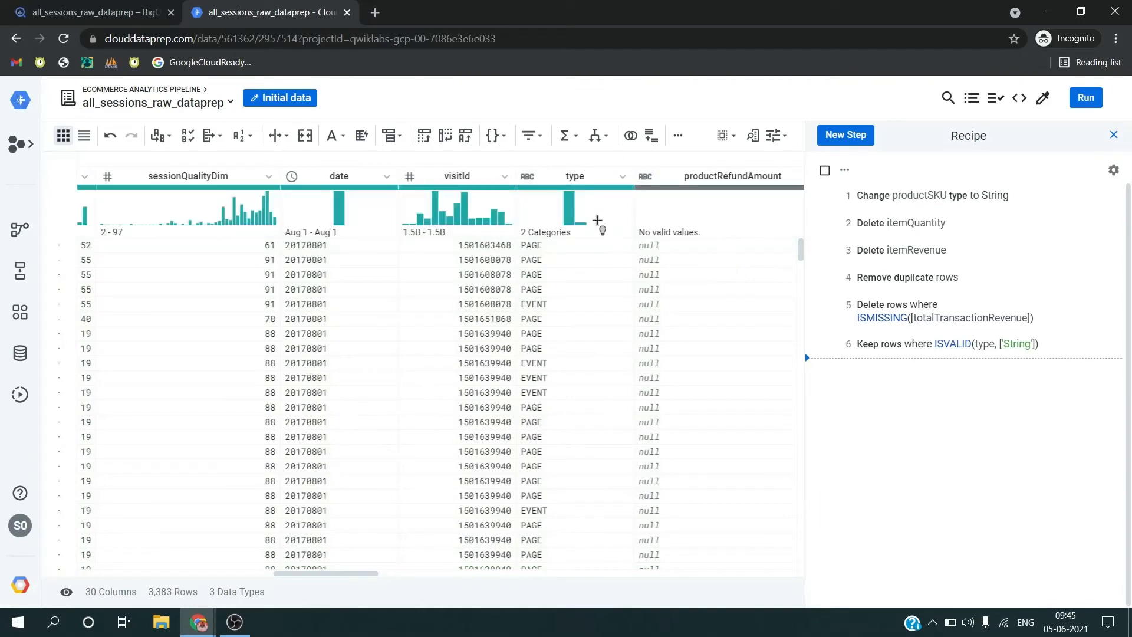
click(624, 186)
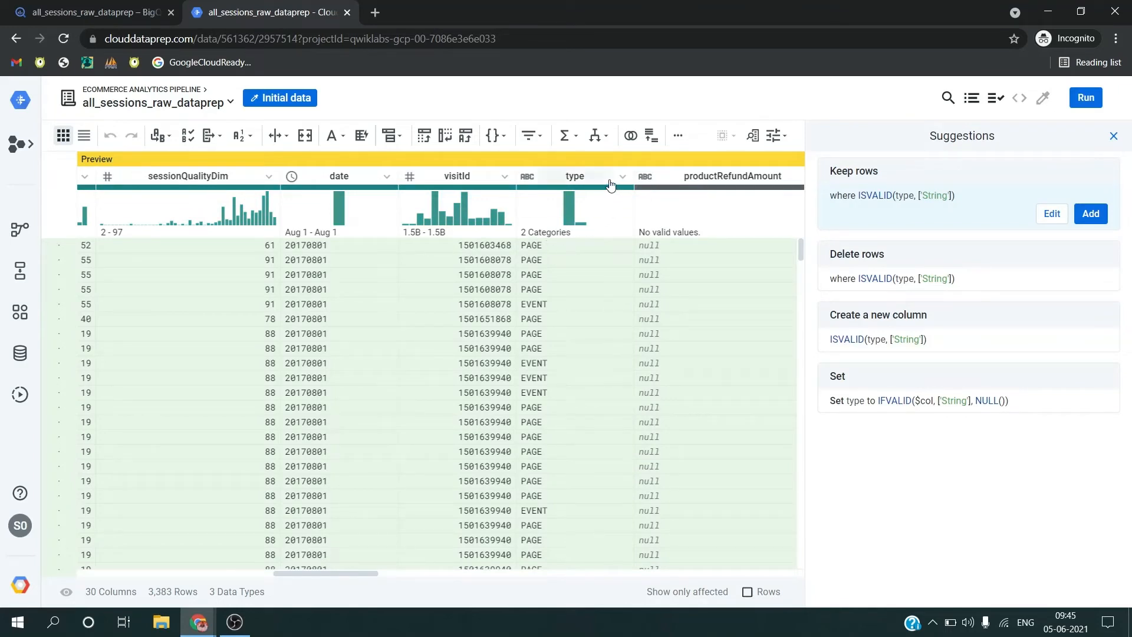
click(582, 186)
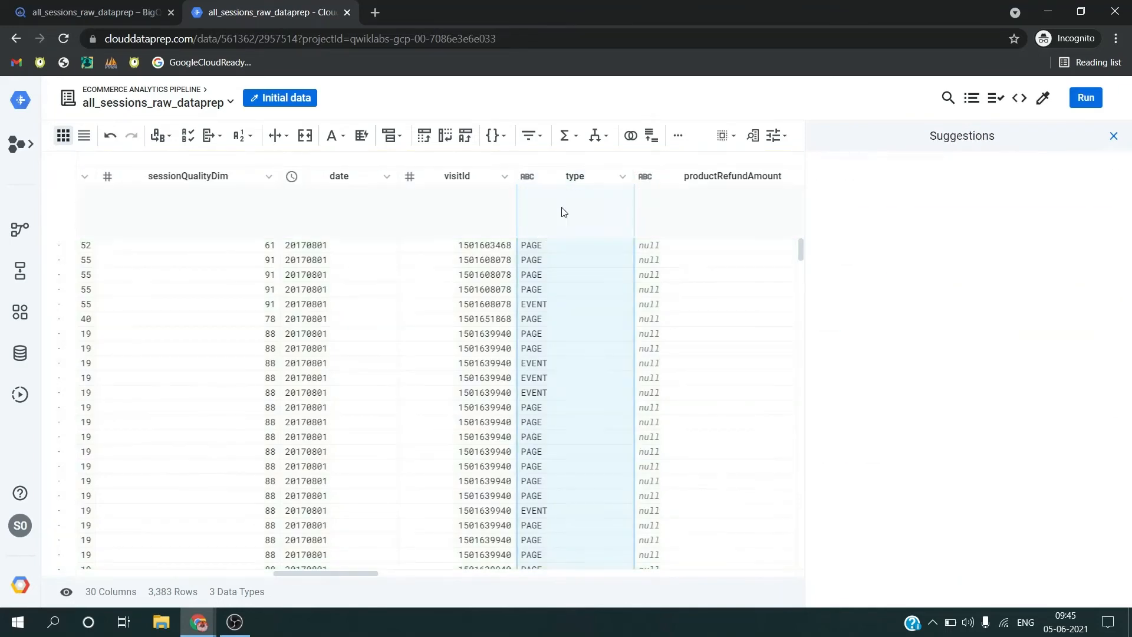
click(573, 208)
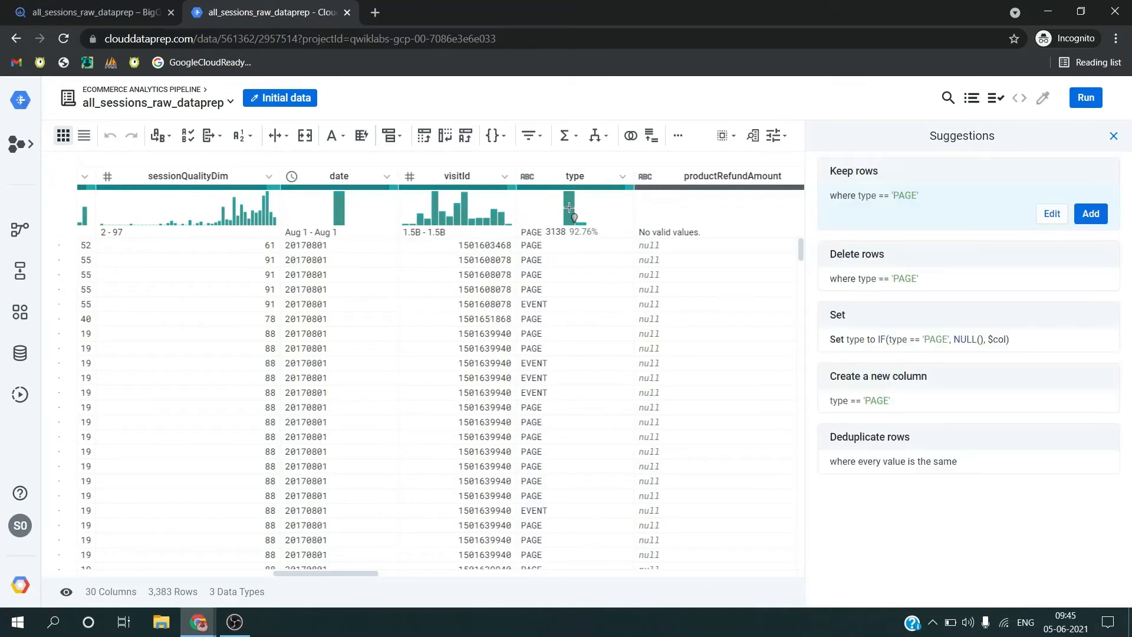
click(1090, 213)
Step: Read the lab's unique session ID instructions and start a Merge columns step in Dataprep on fullVisitorId and visitId
key(alt+Tab)
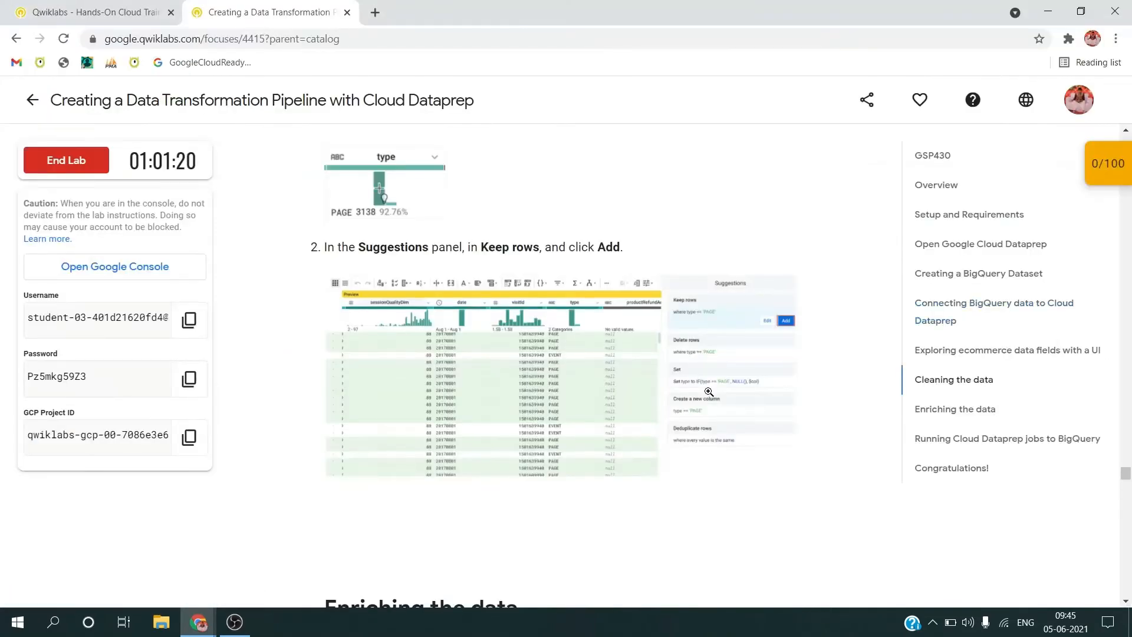
scroll(710, 395, down, 5)
scroll(710, 396, down, 5)
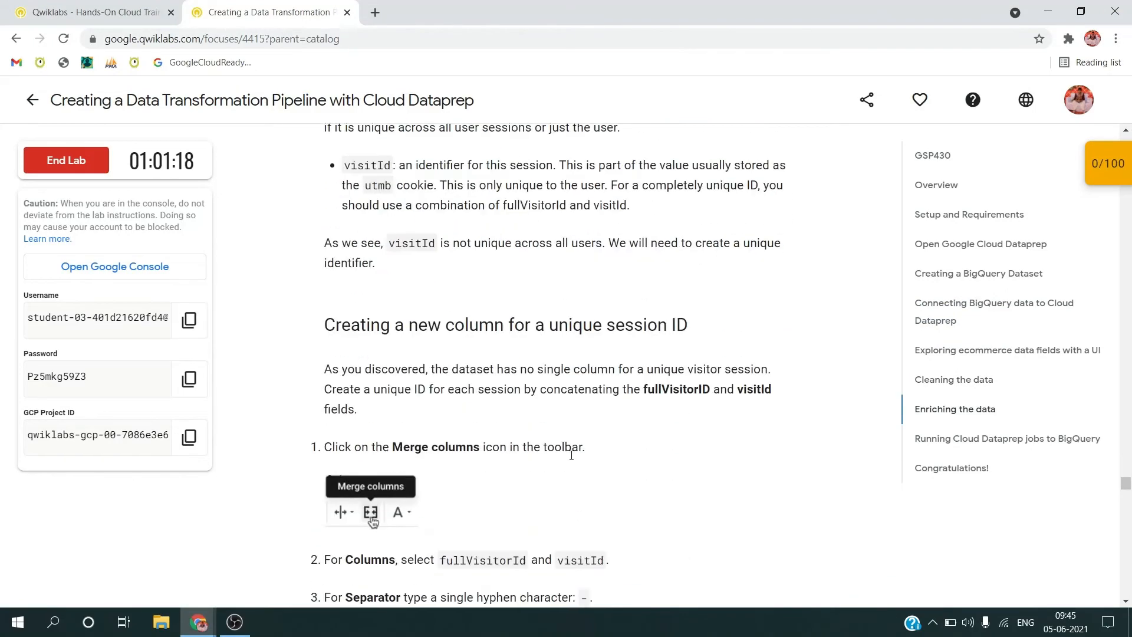
key(alt+Tab)
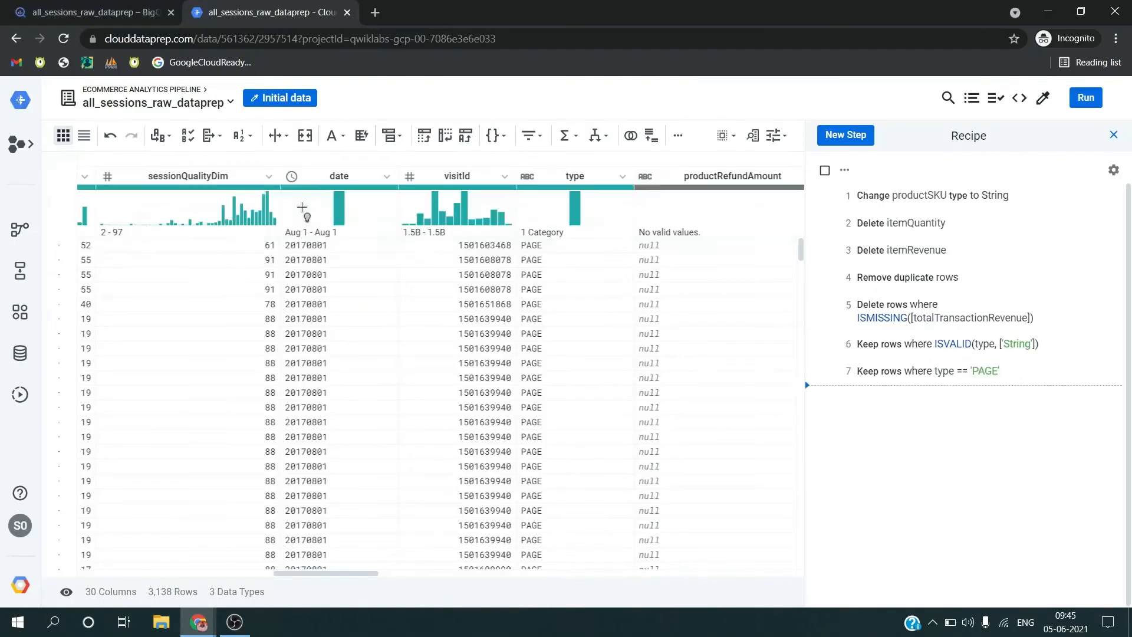
click(303, 136)
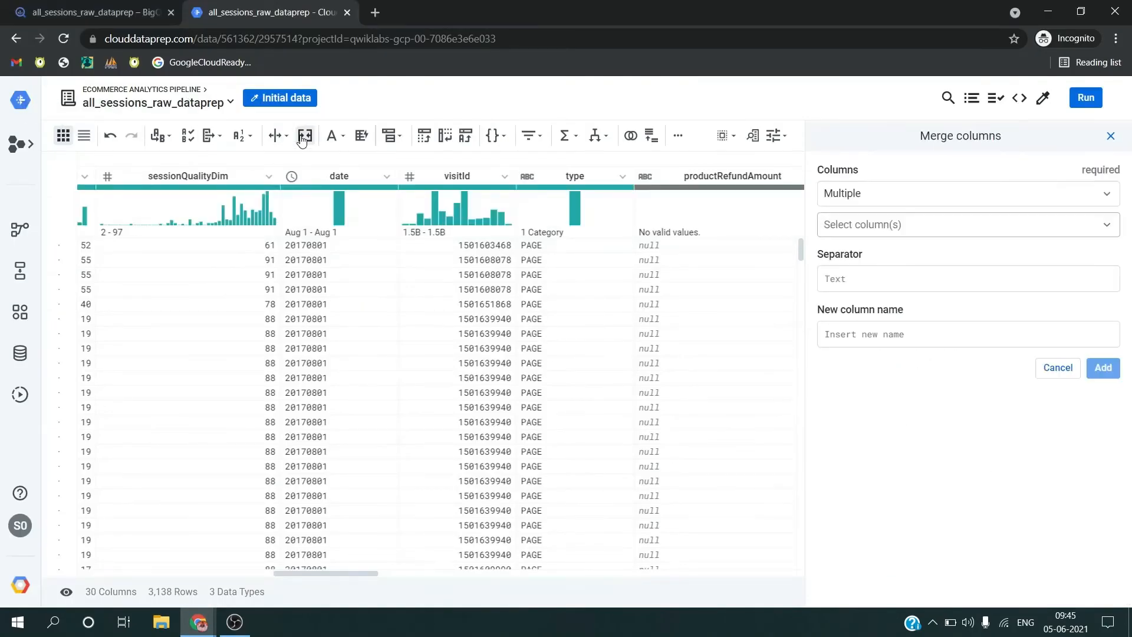
click(900, 226)
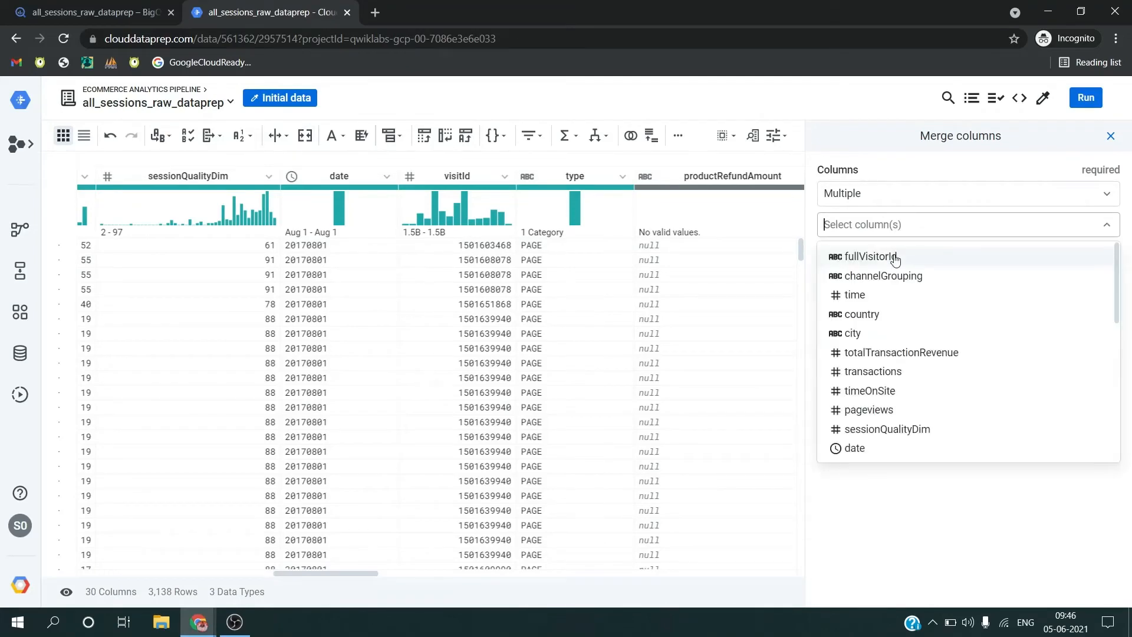
click(895, 253)
scroll(870, 407, down, 2)
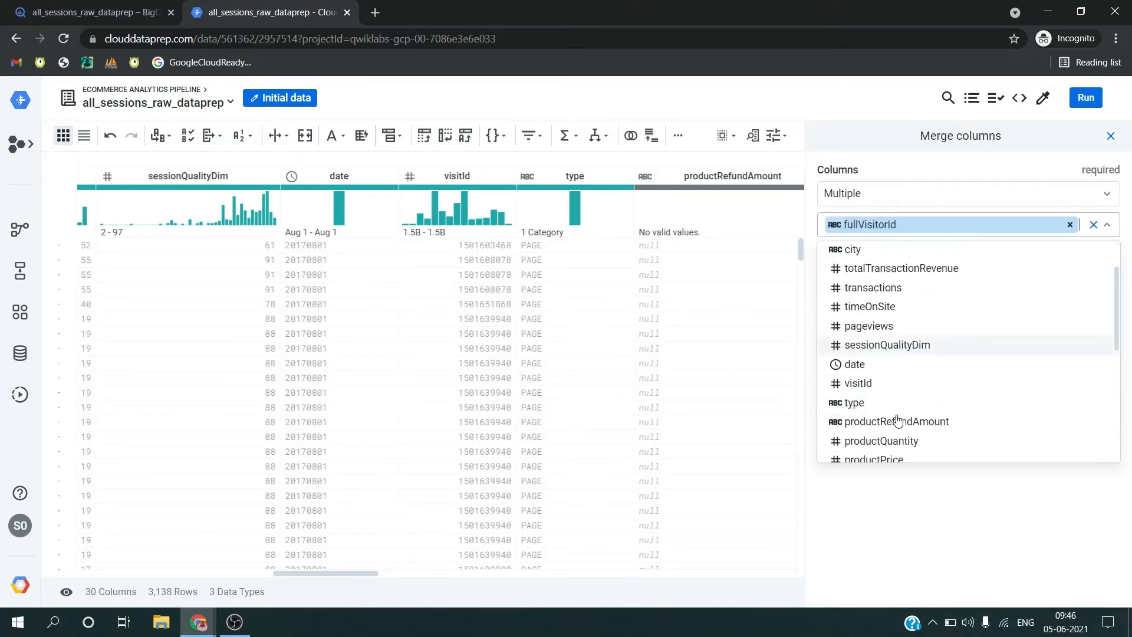
click(867, 379)
Step: Copy the new column name from the lab and add the Dataprep merge step with separator '-' and column name unique_session_id
key(alt+Tab)
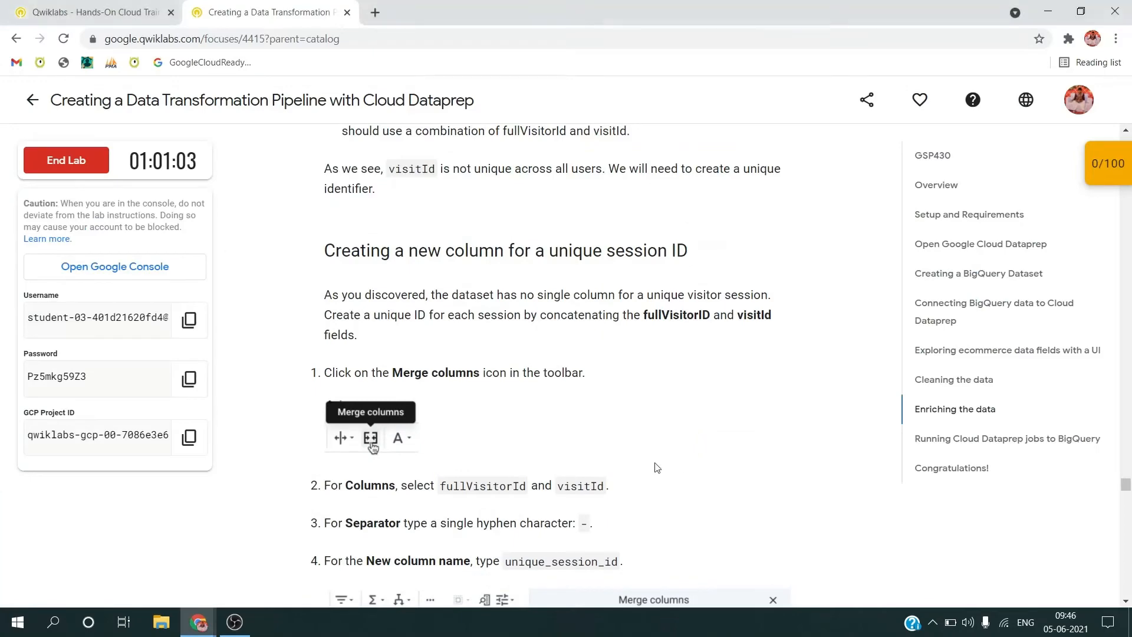
scroll(656, 468, down, 2)
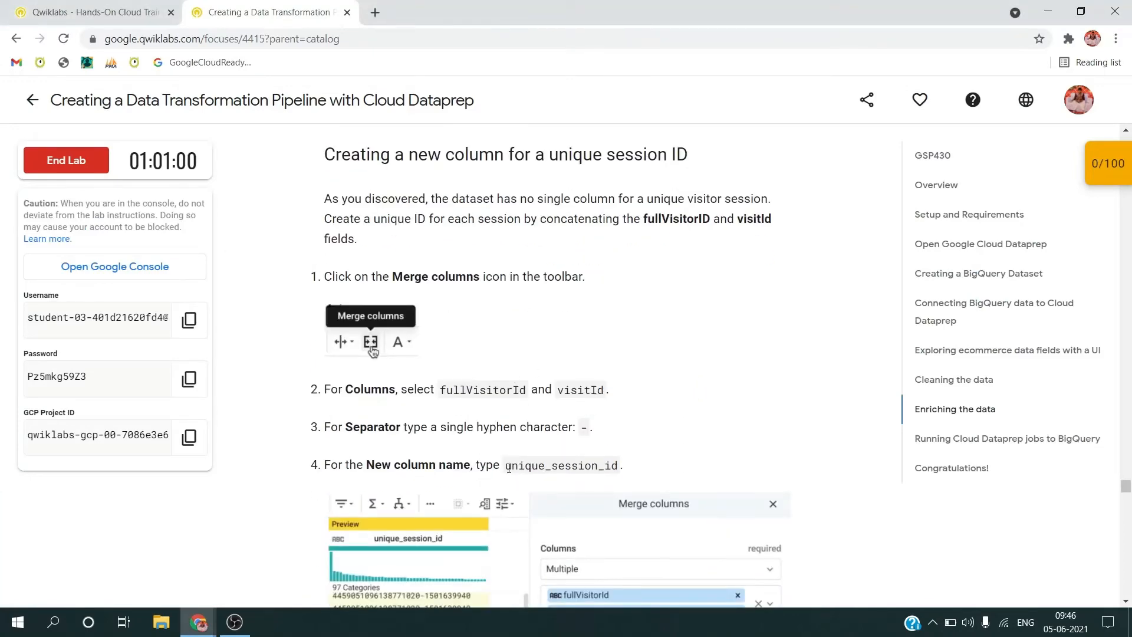
drag(506, 466, 622, 463)
key(ctrl+c)
key(alt+Tab)
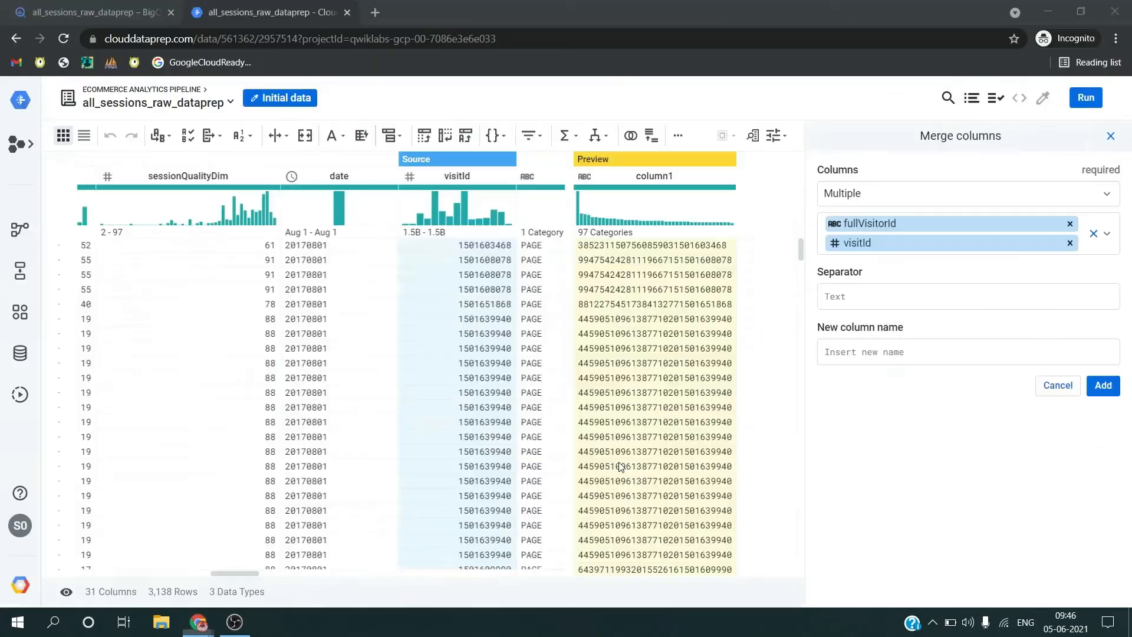
click(887, 303)
text(-)
key(Tab)
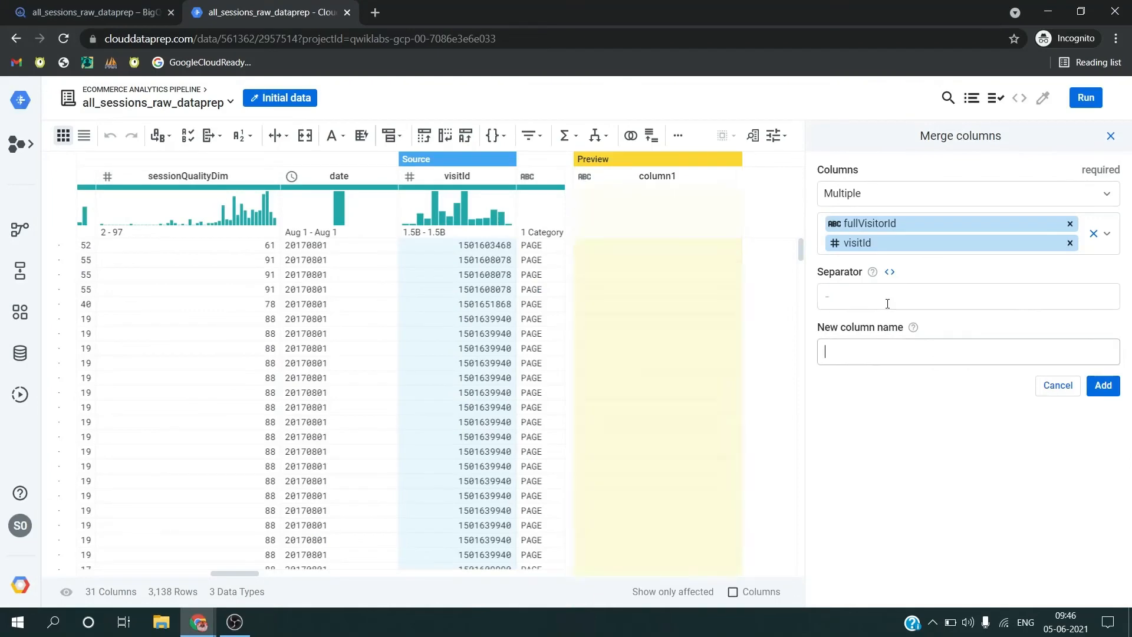
key(ctrl+v)
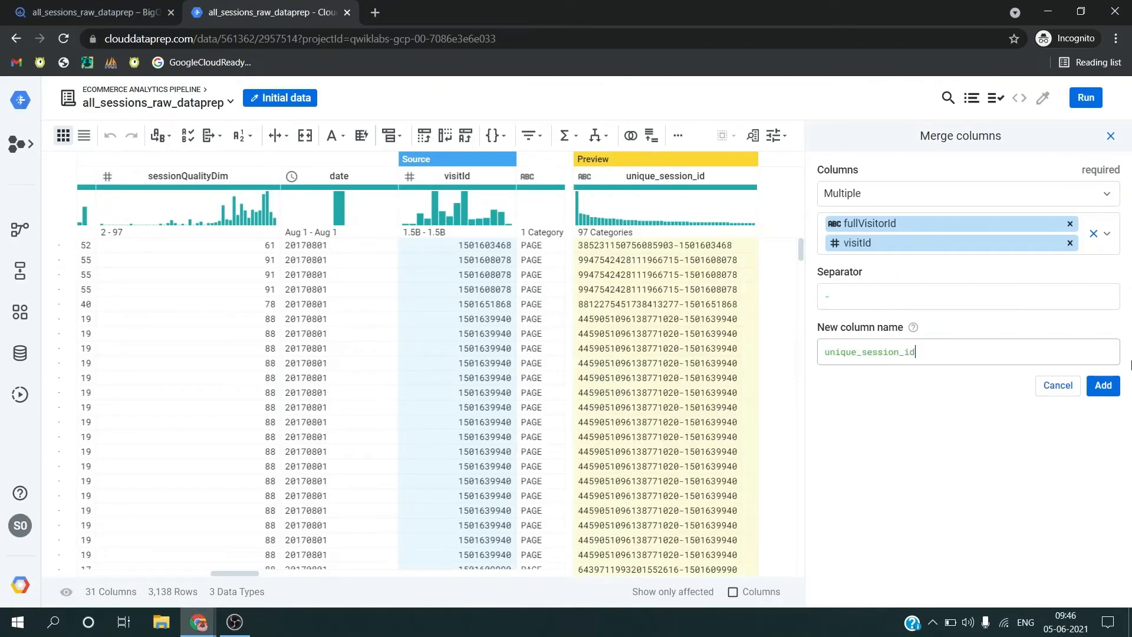
click(1103, 385)
Step: Read the lab's case statement instructions and start a Case on single column condition in Dataprep
key(alt+Tab)
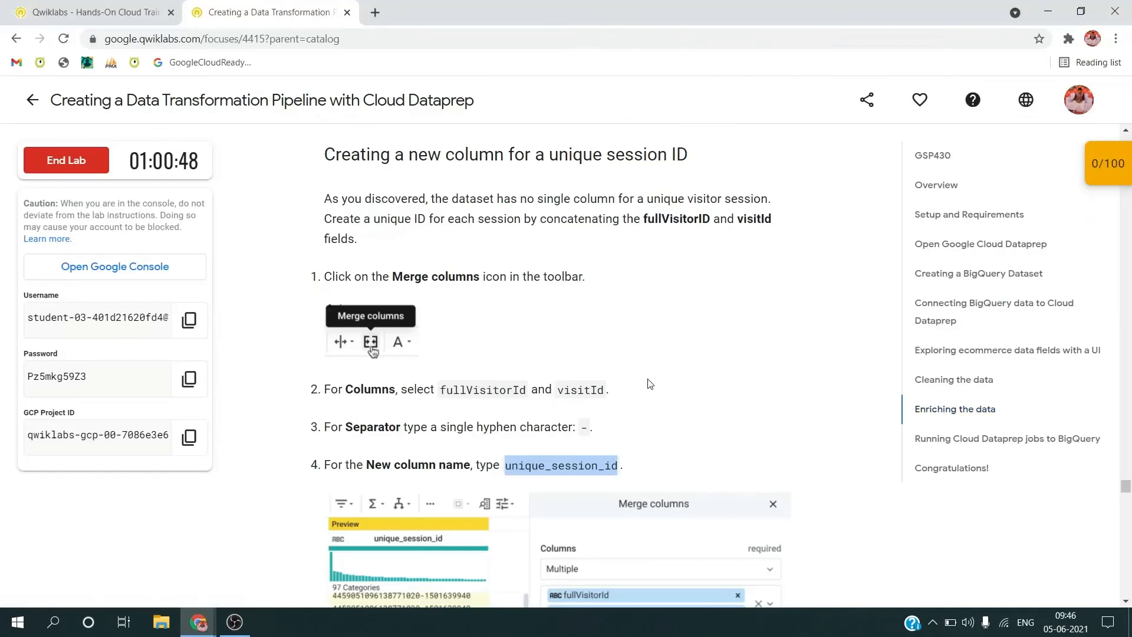
scroll(650, 383, down, 10)
scroll(579, 393, down, 5)
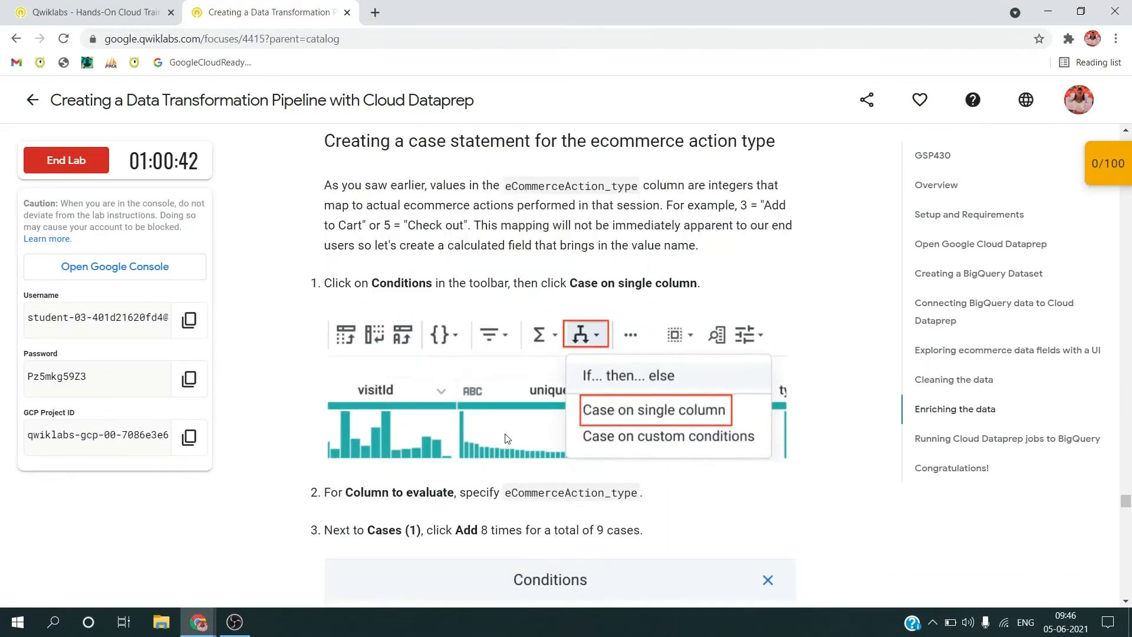
key(alt+Tab)
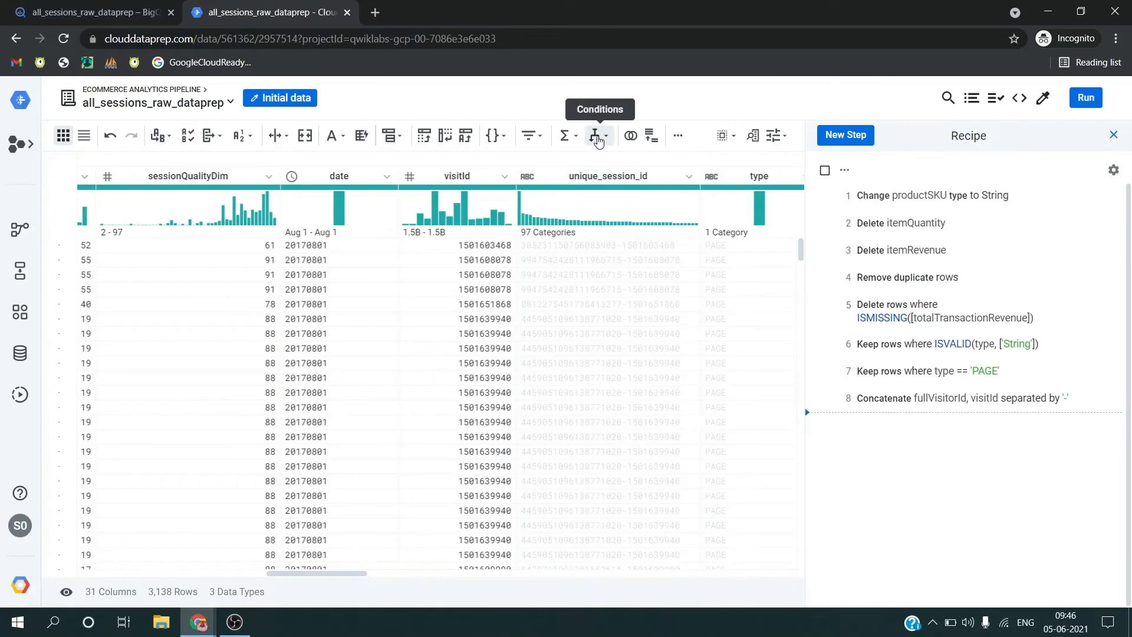
click(598, 138)
click(605, 195)
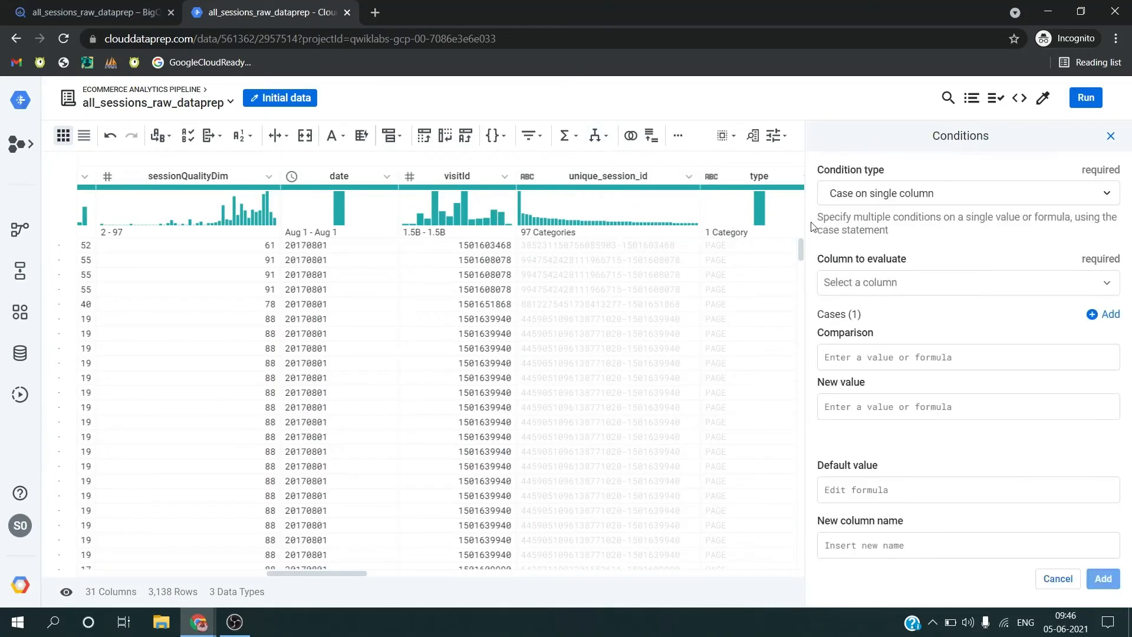
Step: Copy eCommerceAction_type from the lab page and set it as the column to evaluate in the Dataprep condition
key(alt+Tab)
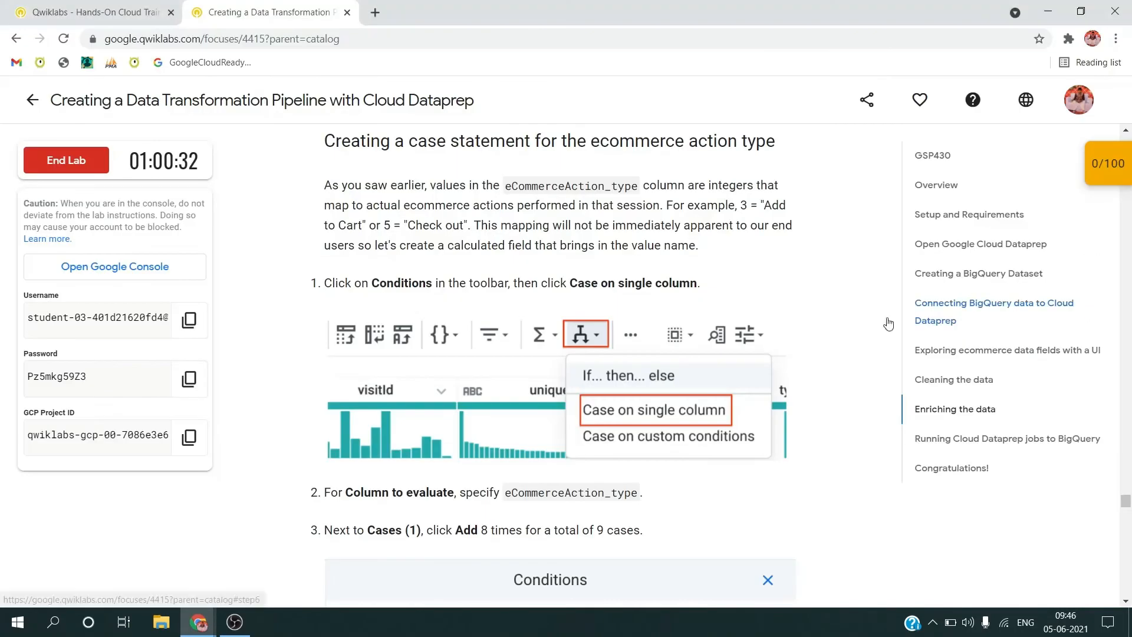
scroll(697, 369, down, 3)
drag(506, 336, 637, 337)
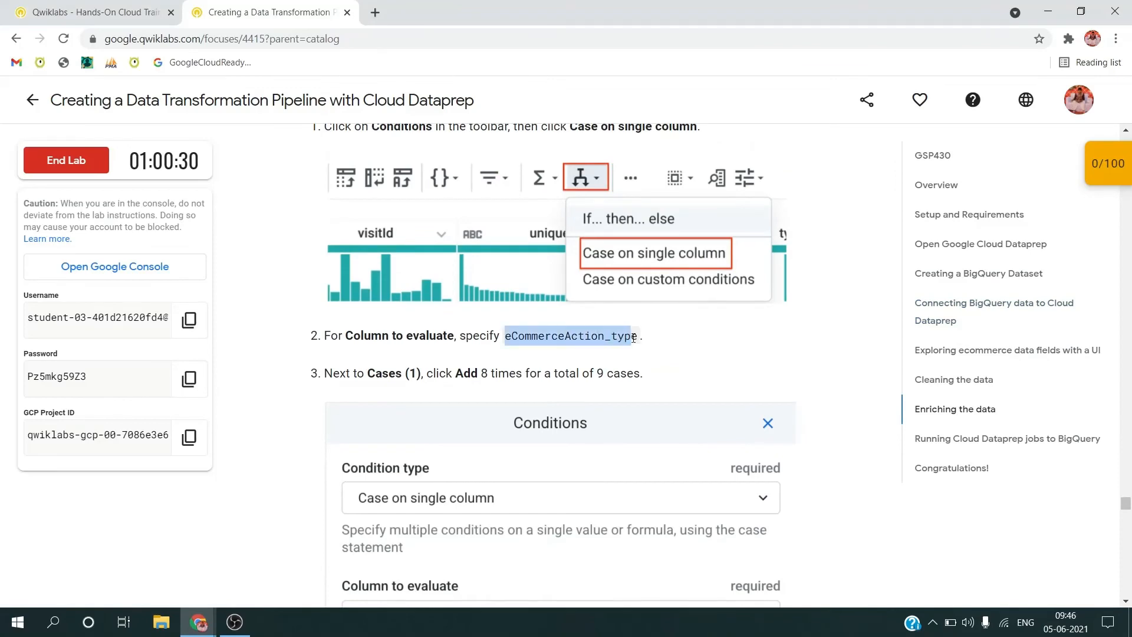
key(ctrl+c)
key(alt+Tab)
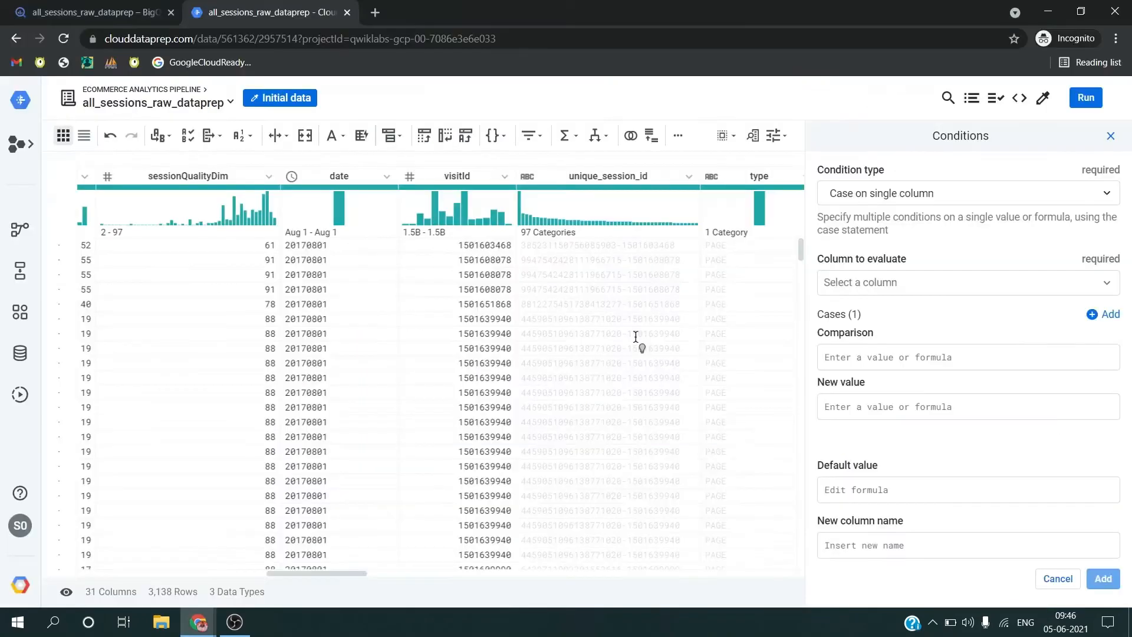
click(863, 286)
key(ctrl+v)
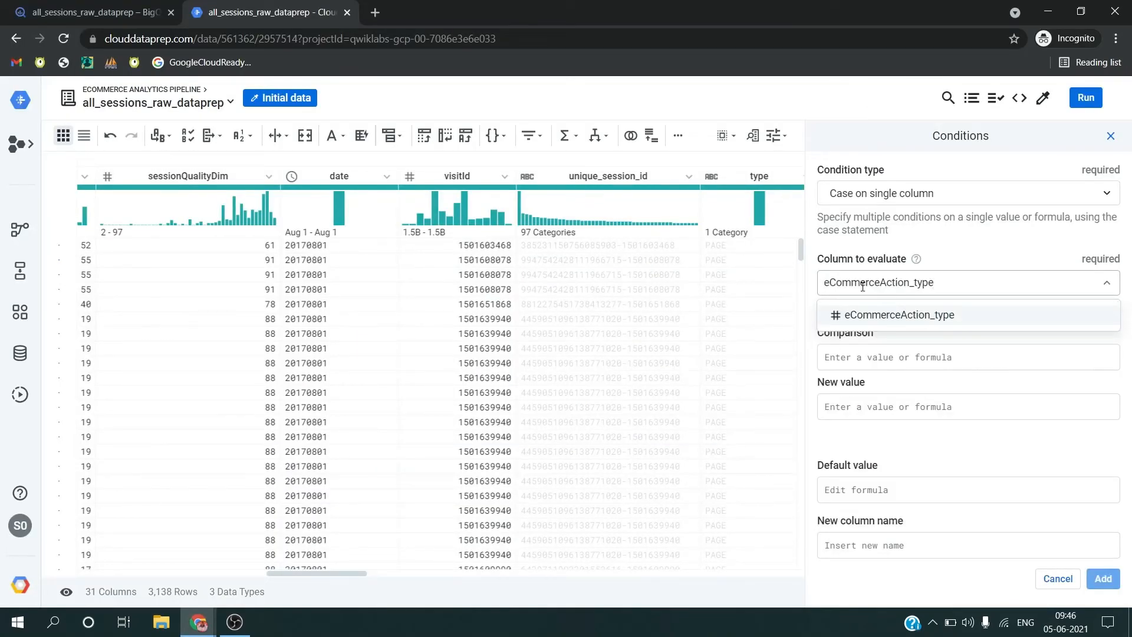
click(873, 318)
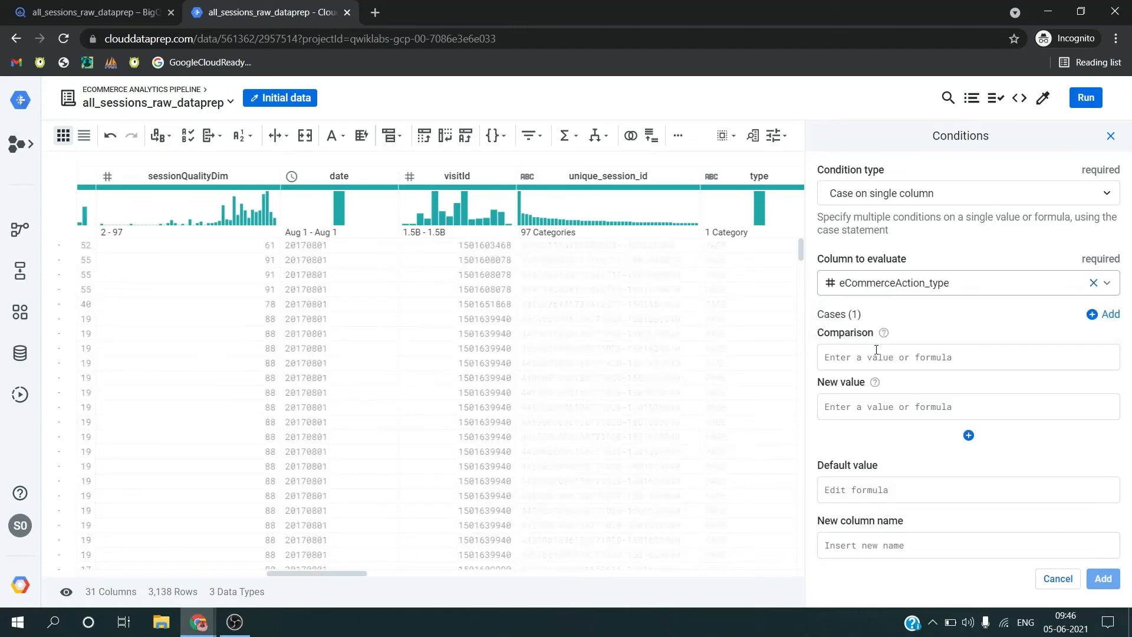
Step: Check the lab's mapping table, map comparison 0 to 'Unknown' in Dataprep and extend the condition to nine cases
key(alt+Tab)
scroll(494, 380, down, 6)
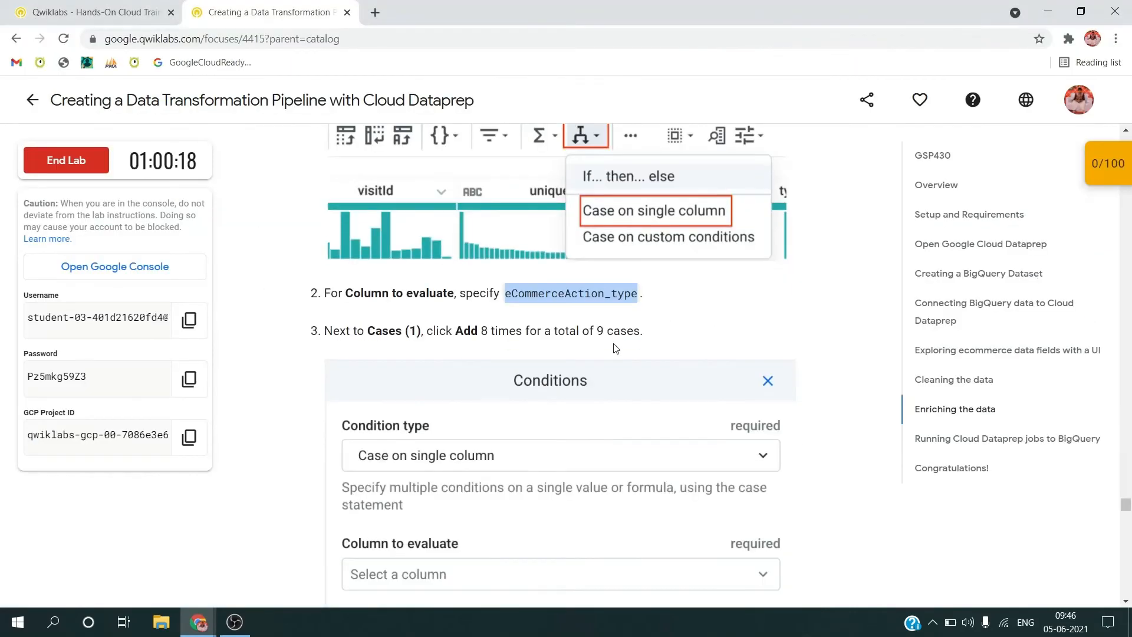
scroll(494, 380, down, 8)
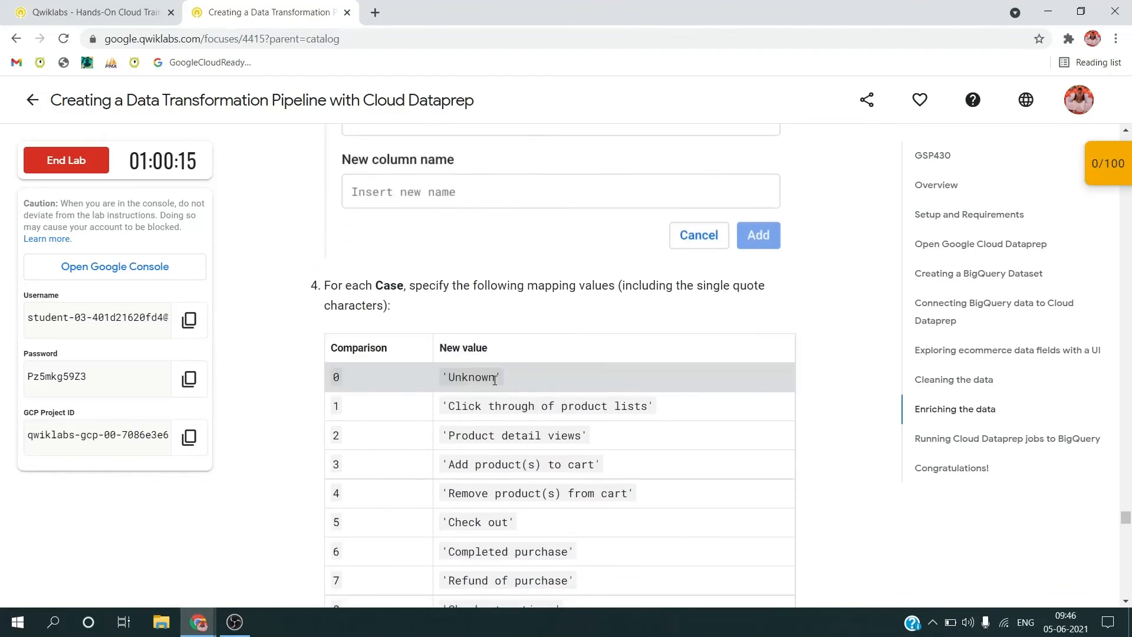
key(alt+Tab)
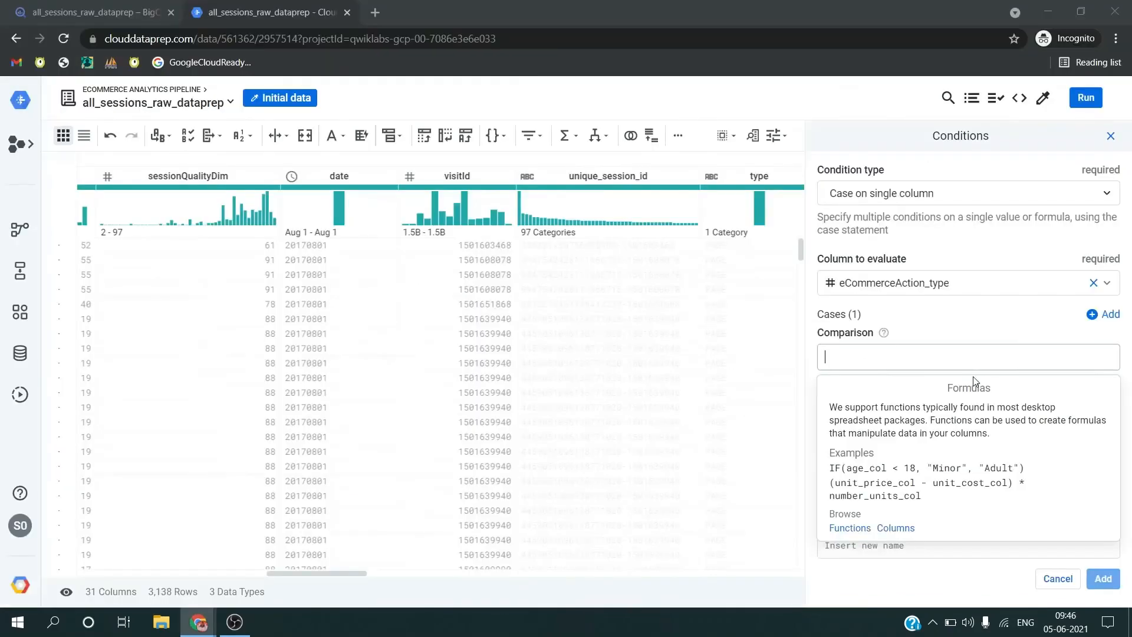
text(0)
click(936, 413)
text('Unknown')
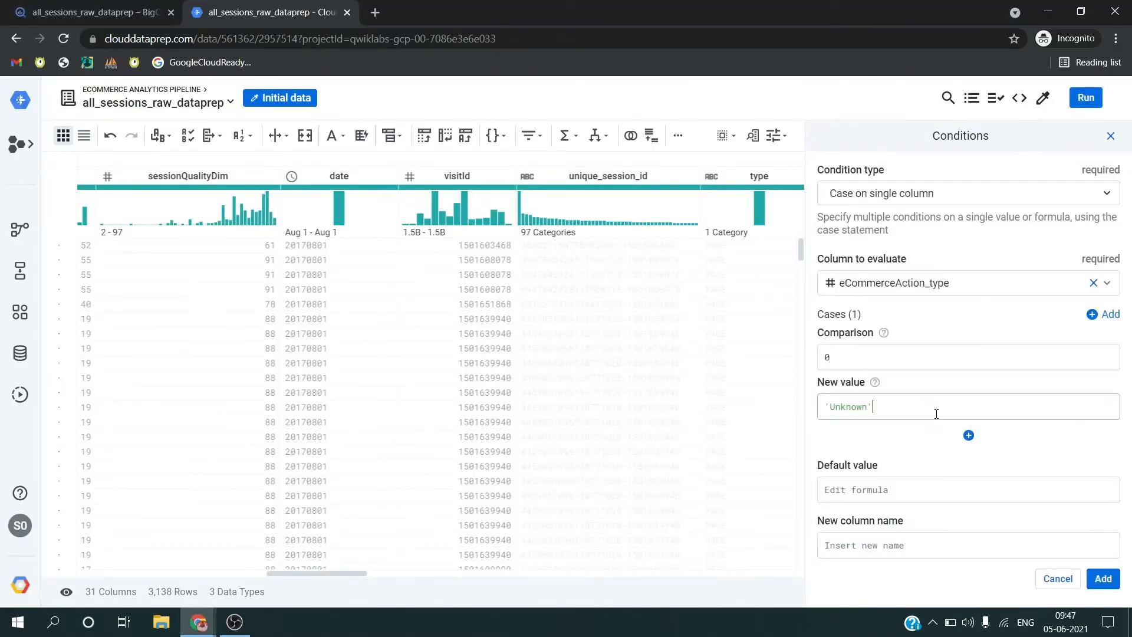
click(969, 437)
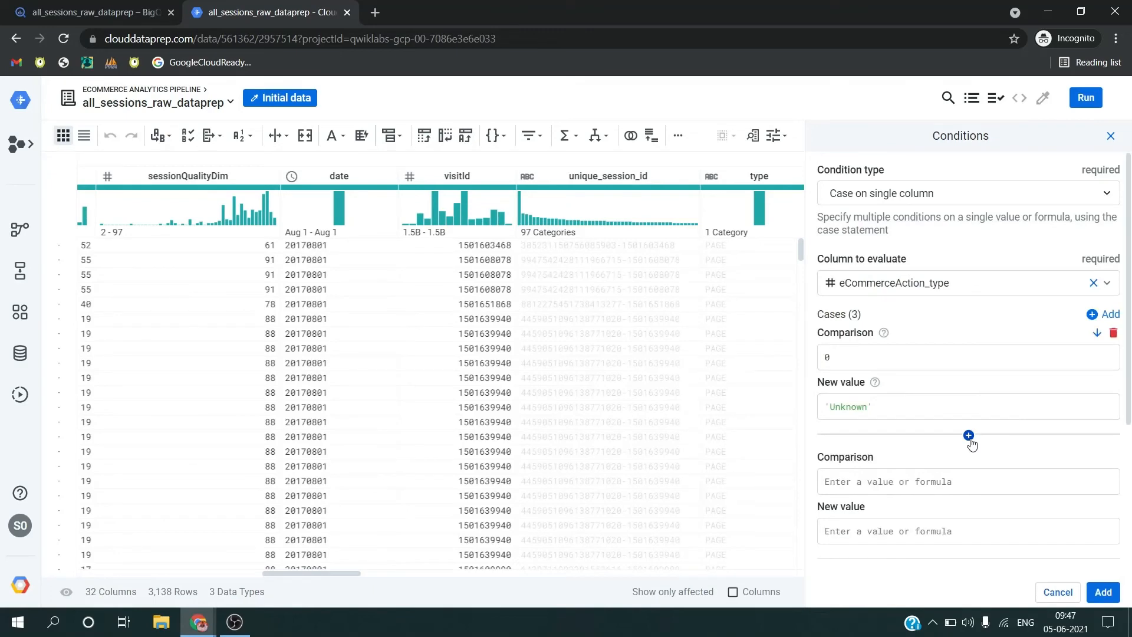
double_click(969, 435)
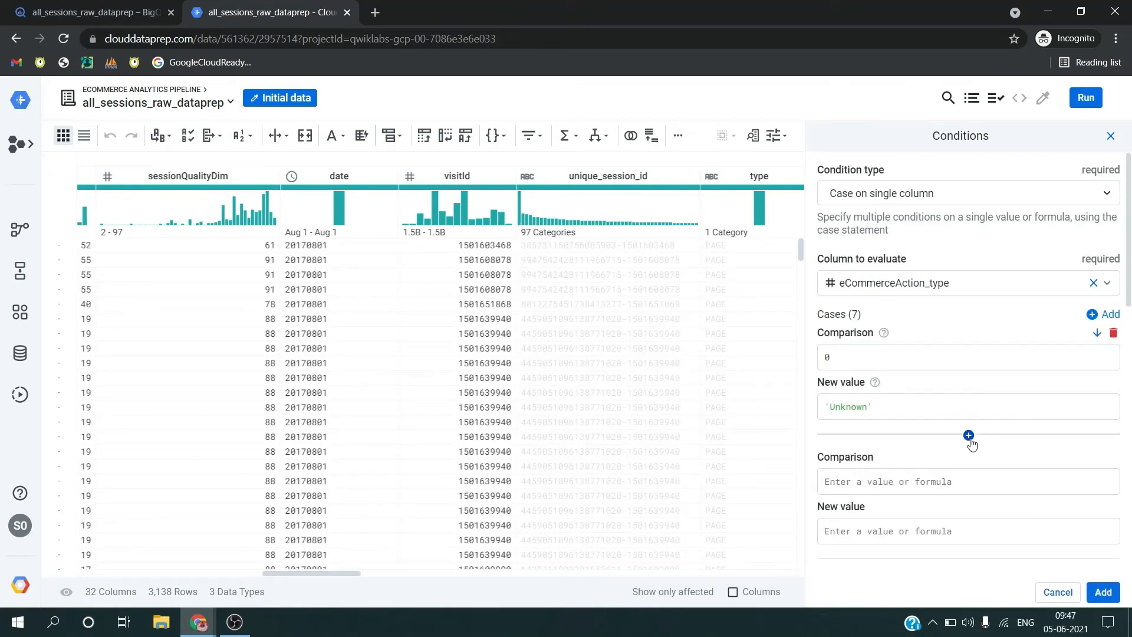
Step: Fill the second case with comparison 1 and the value 'Click through of product lists' copied from the lab table
scroll(943, 480, down, 2)
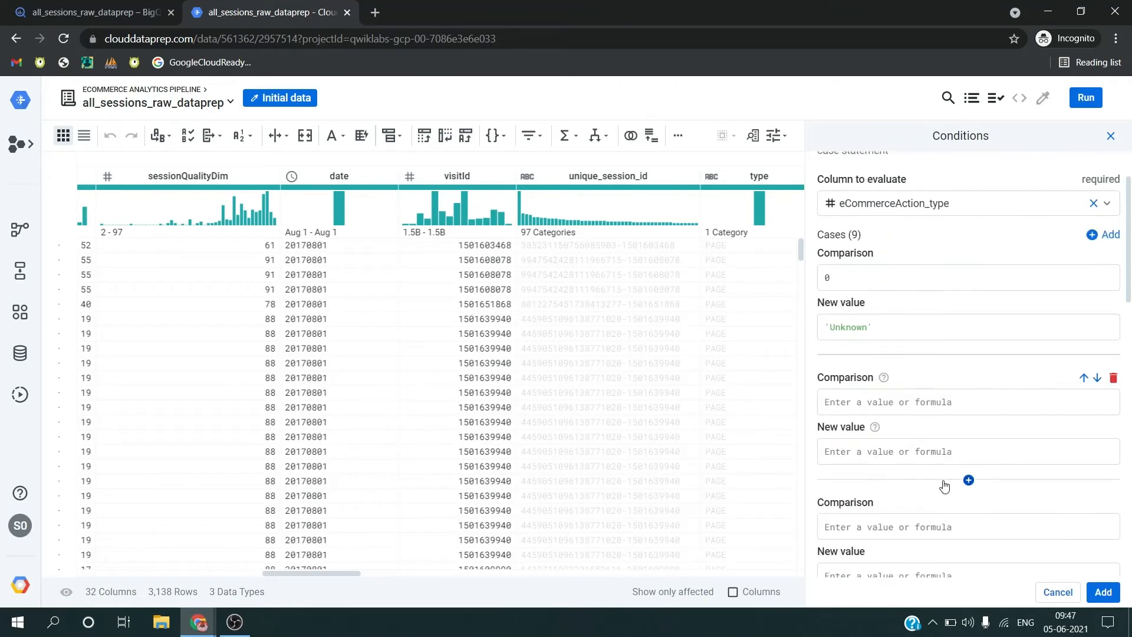
click(914, 403)
text(1)
key(alt+Tab)
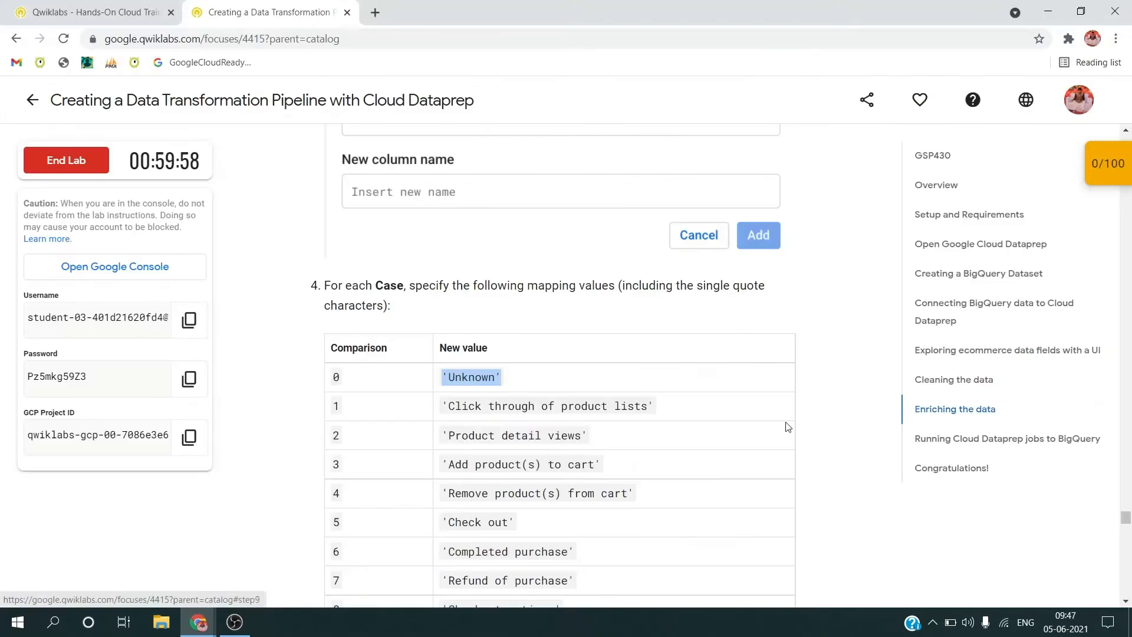
triple_click(542, 406)
key(ctrl+c)
key(alt+Tab)
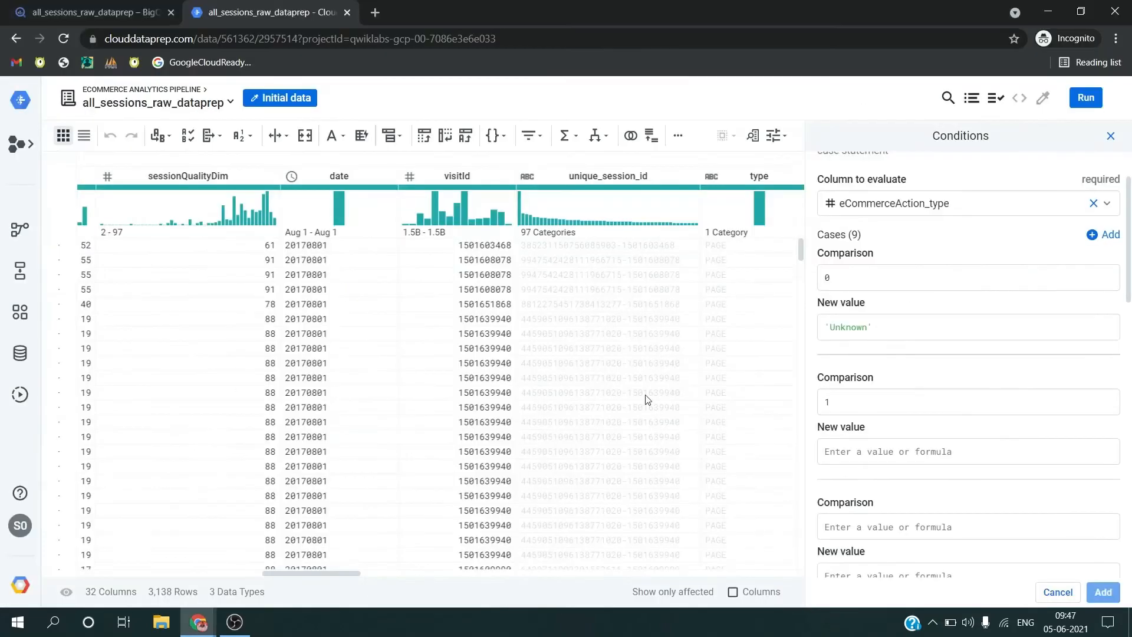
click(871, 445)
key(ctrl+v)
Step: Fill the third case with comparison 2 and the value 'Product detail views' copied from the lab table
click(892, 522)
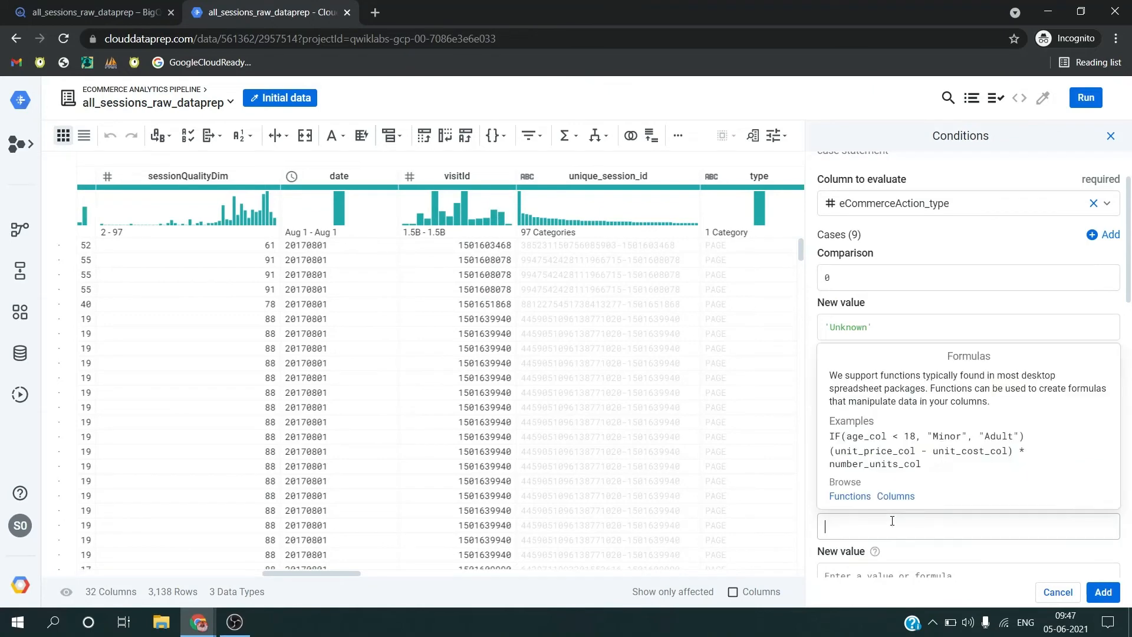
key(alt+Tab)
click(512, 435)
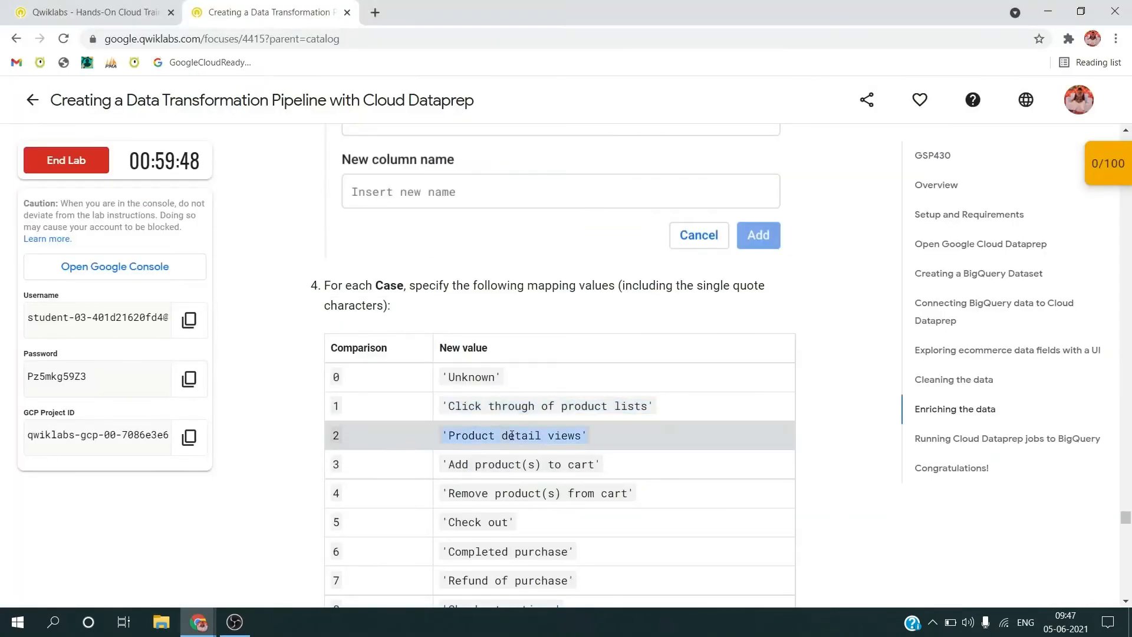
key(ctrl+c)
key(alt+Tab)
text(2)
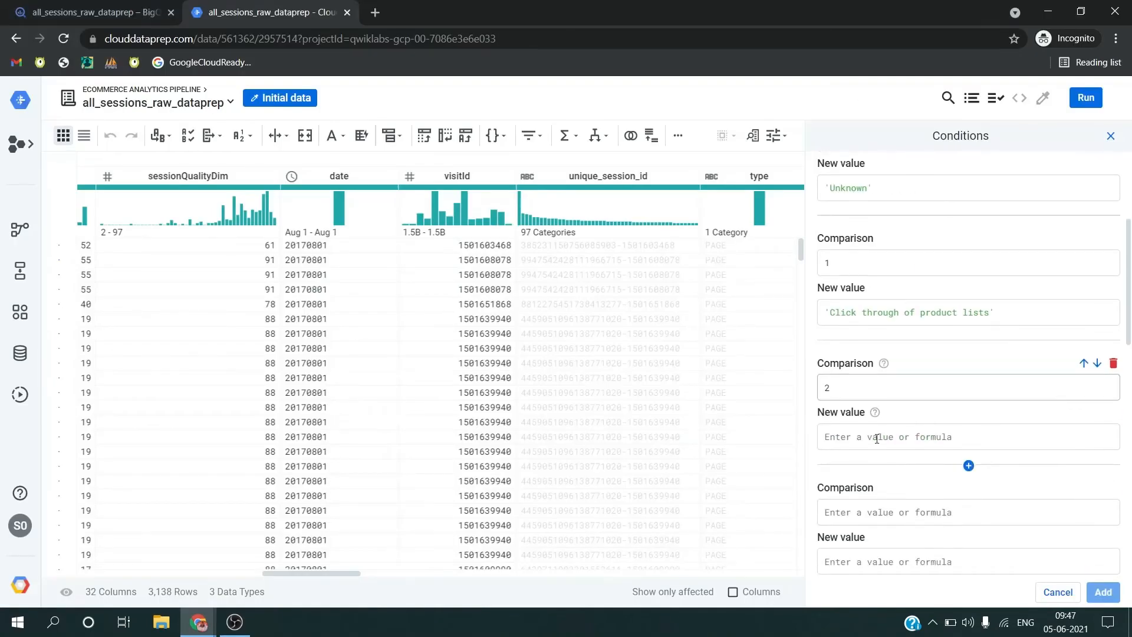
click(877, 438)
key(ctrl+v)
key(Tab)
Step: Fill the fourth case with comparison 3 and the value 'Add product(s) to cart' copied from the lab table
key(alt+Tab)
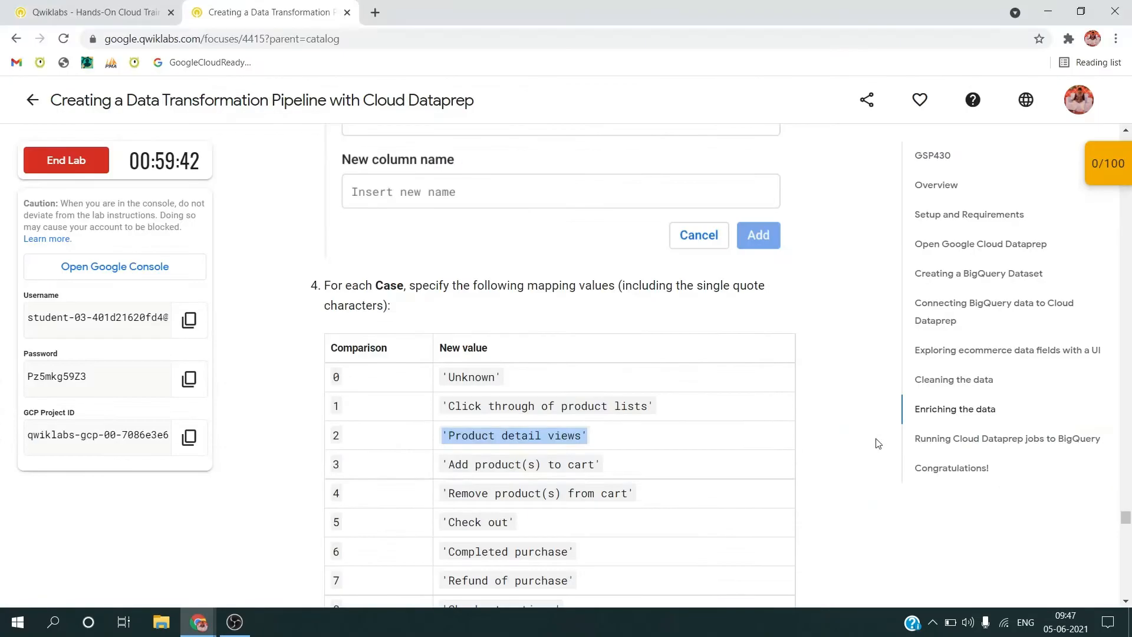
click(519, 467)
key(ctrl+c)
key(alt+Tab)
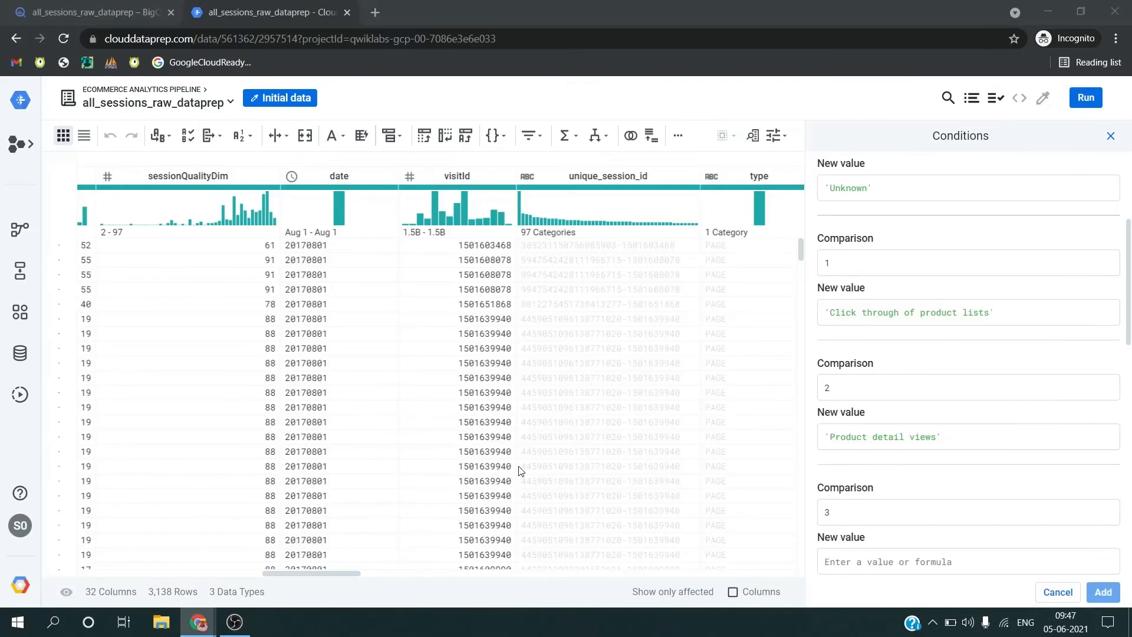
key(ctrl+v)
key(Tab)
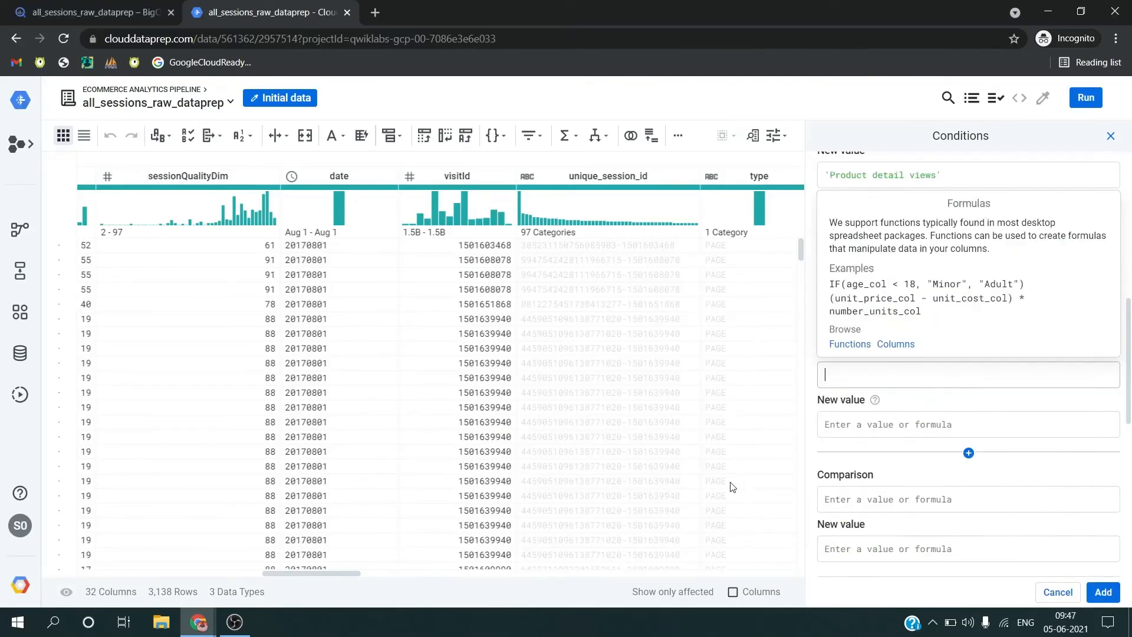
Step: Fill the fifth case with comparison 4 and the value 'Remove product(s) from cart' copied from the lab table
text(4)
key(alt+Tab)
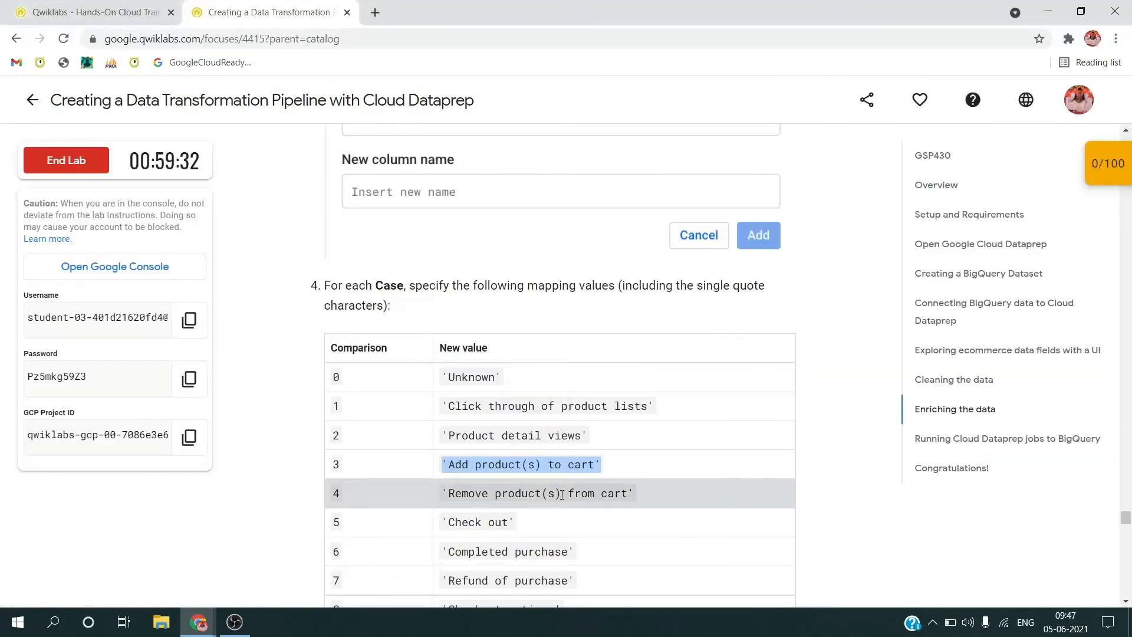
triple_click(562, 494)
key(ctrl+c)
key(alt+Tab)
key(Tab)
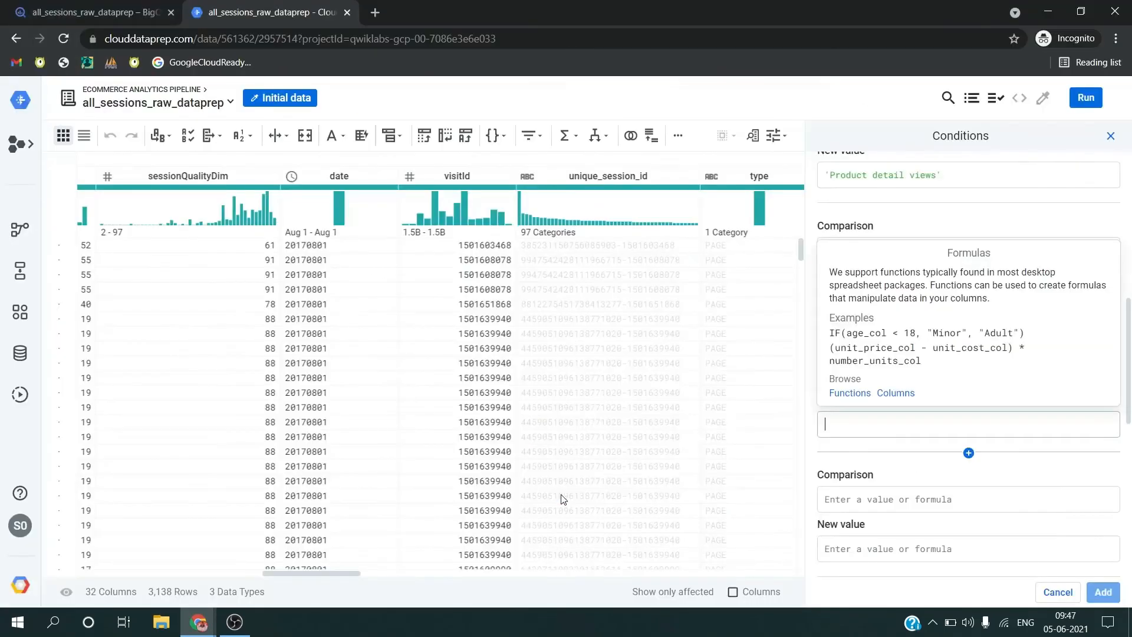
key(ctrl+v)
key(Tab)
Step: Fill the sixth case with comparison 5 and the value 'Check out' copied from the lab table
text(5)
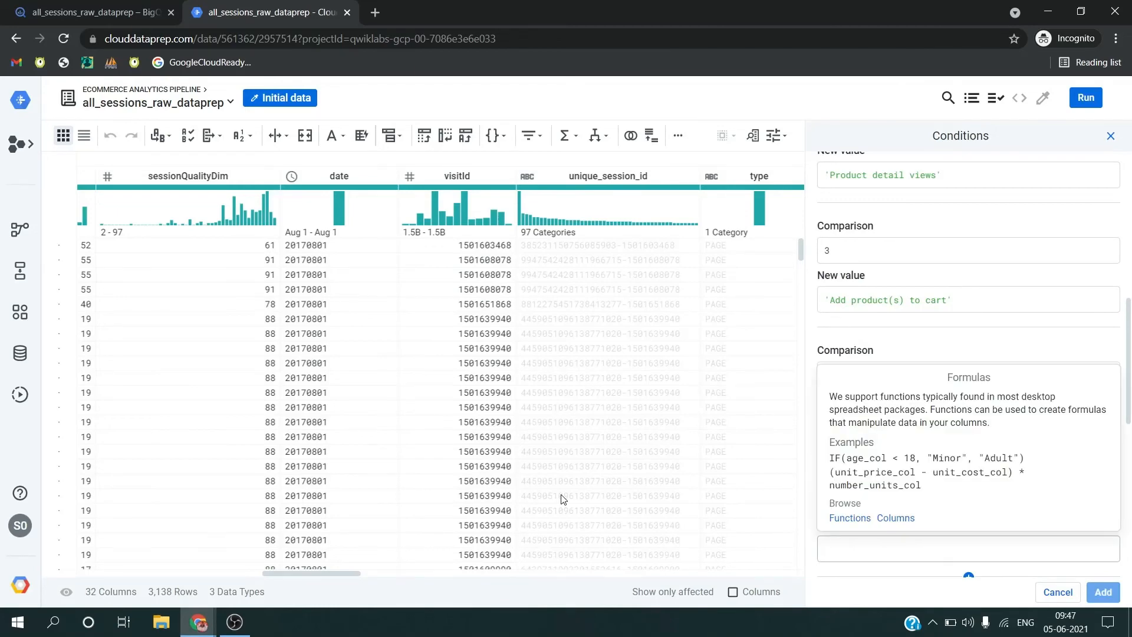
key(alt+Tab)
triple_click(473, 521)
key(ctrl+c)
key(alt+Tab)
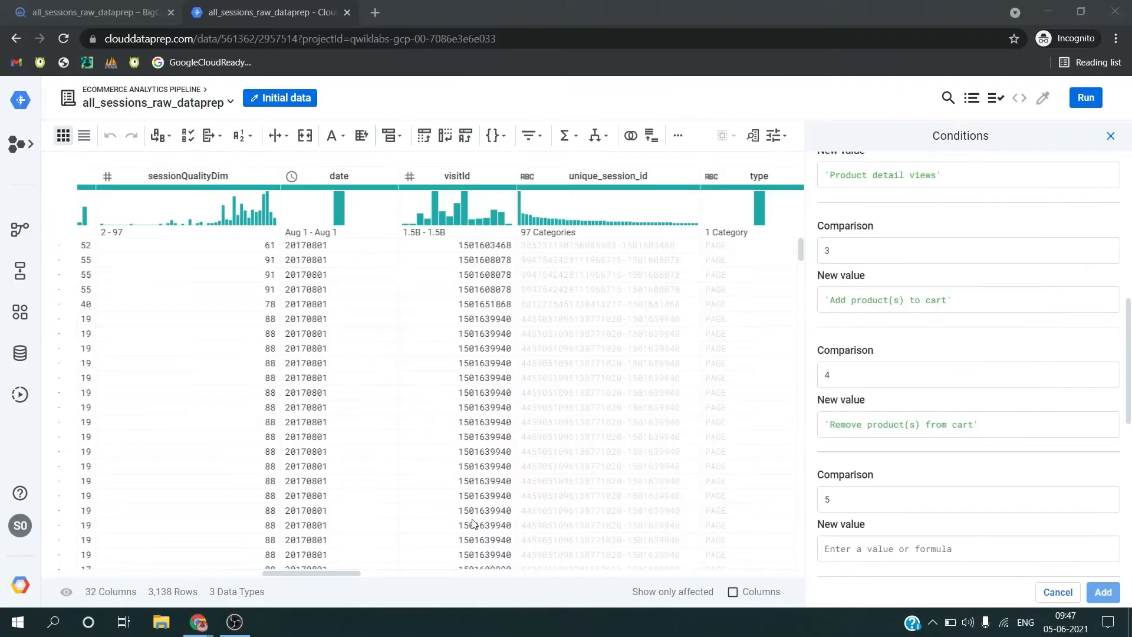
key(Tab)
key(ctrl+v)
key(Tab)
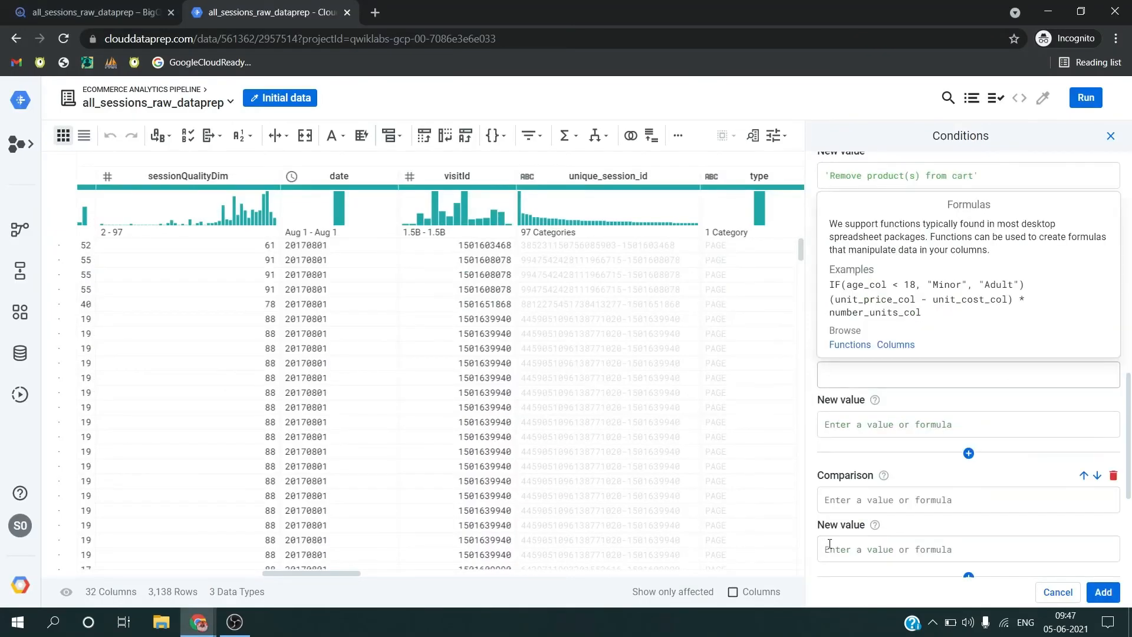
Step: Fill the seventh case with comparison 6 and the value 'Completed purchase' copied from the lab table
text(6)
key(alt+Tab)
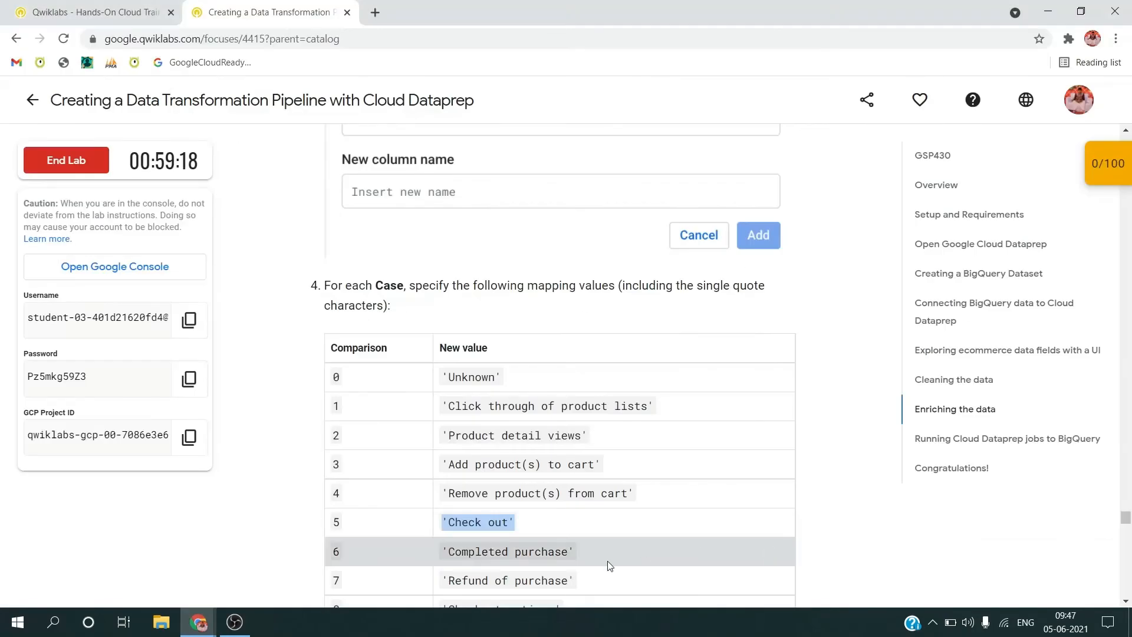
scroll(611, 566, down, 2)
triple_click(507, 431)
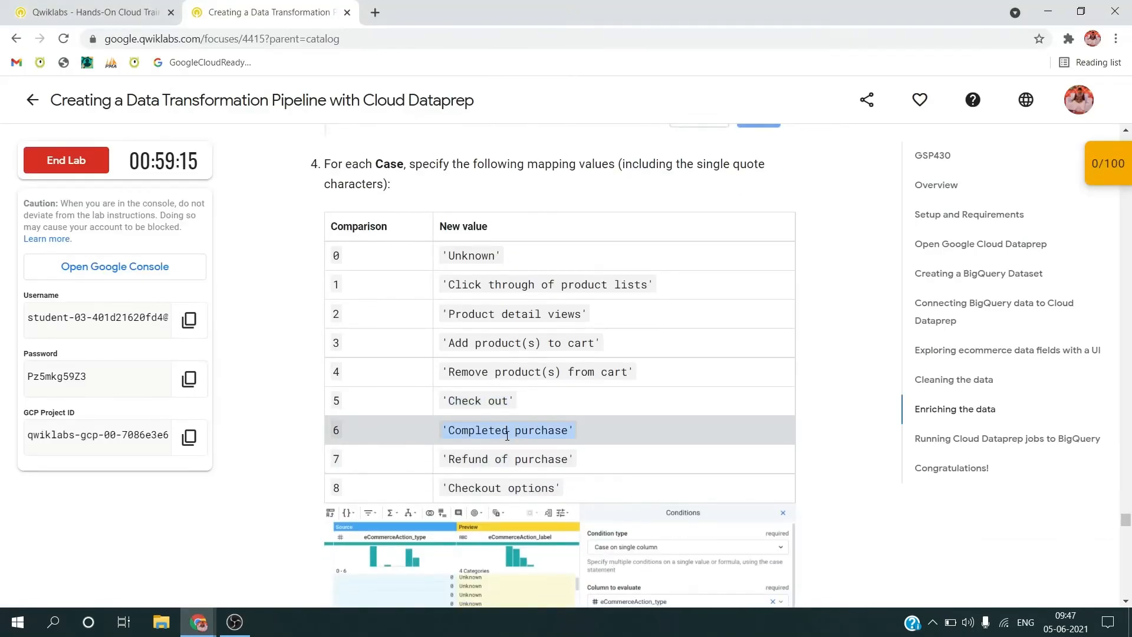
key(ctrl+c)
key(alt+Tab)
key(ctrl+v)
key(Tab)
Step: Fill the eighth case with comparison 7 and the value 'Refund of purchase' copied from the lab table
text(7)
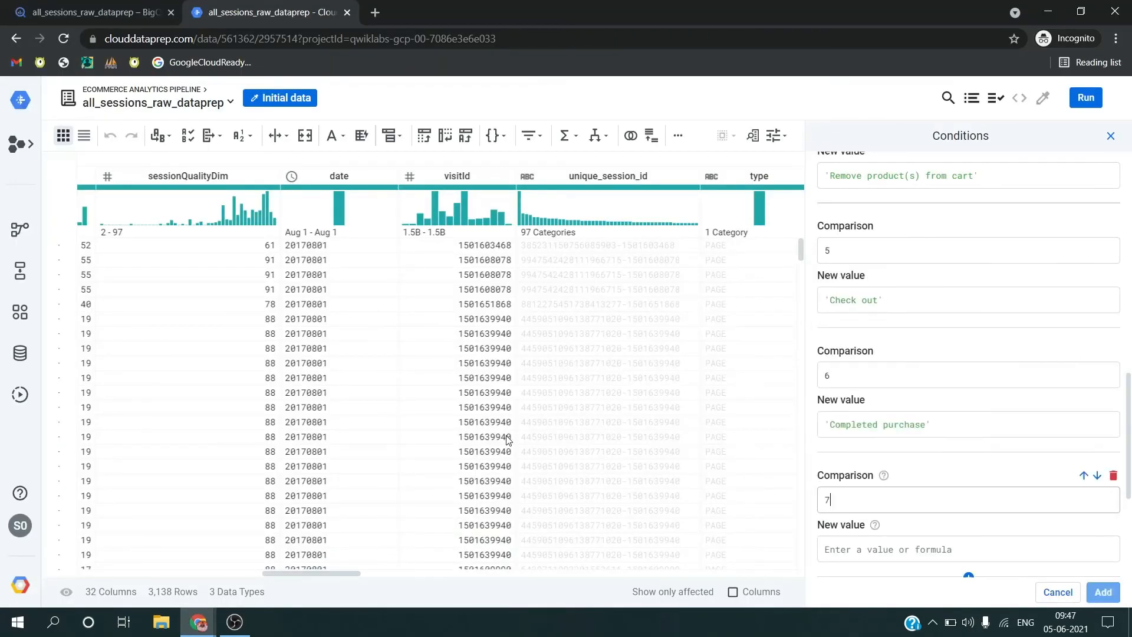
key(Tab)
key(alt+Tab)
triple_click(486, 459)
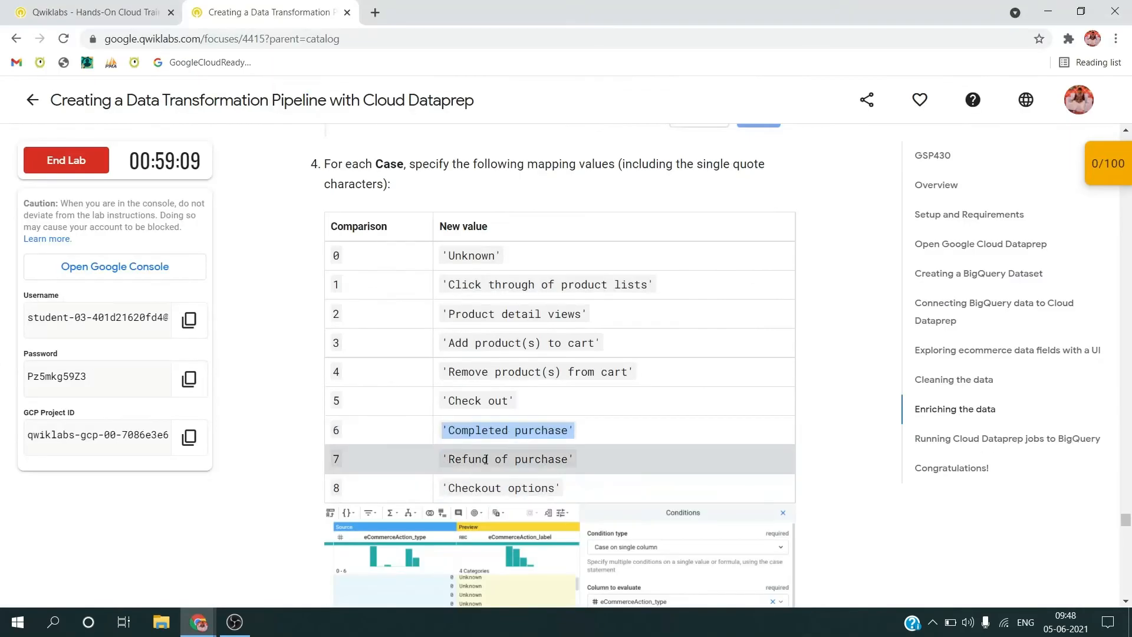
key(ctrl+c)
key(alt+Tab)
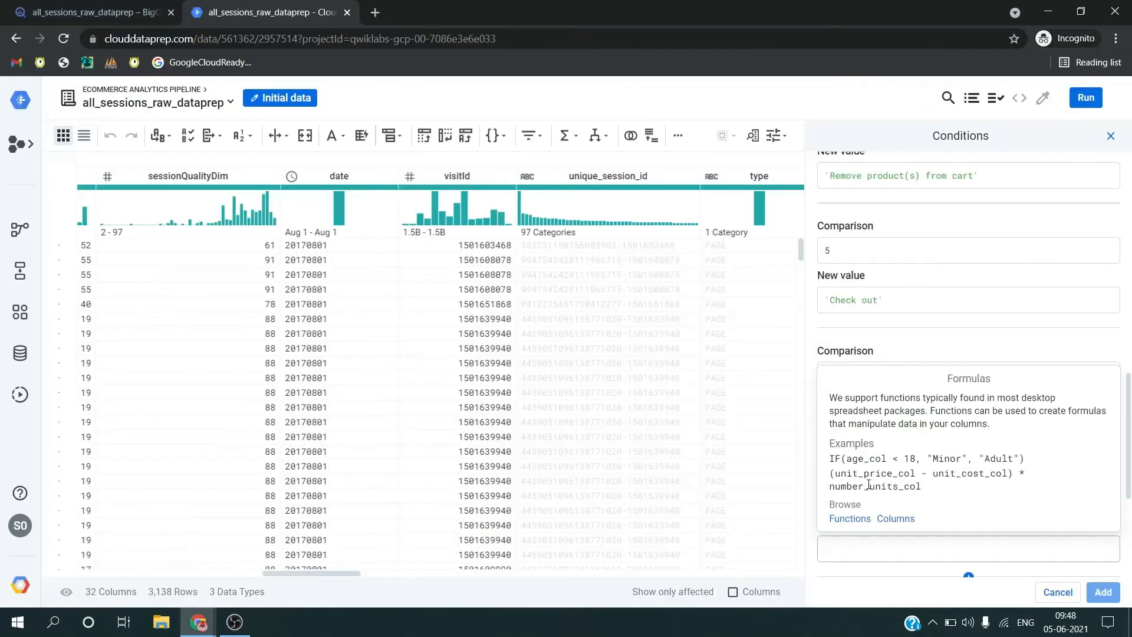
key(ctrl+v)
key(Tab)
Step: Fill the ninth case with comparison 8 and the value 'Checkout options' copied from the lab table
text(8)
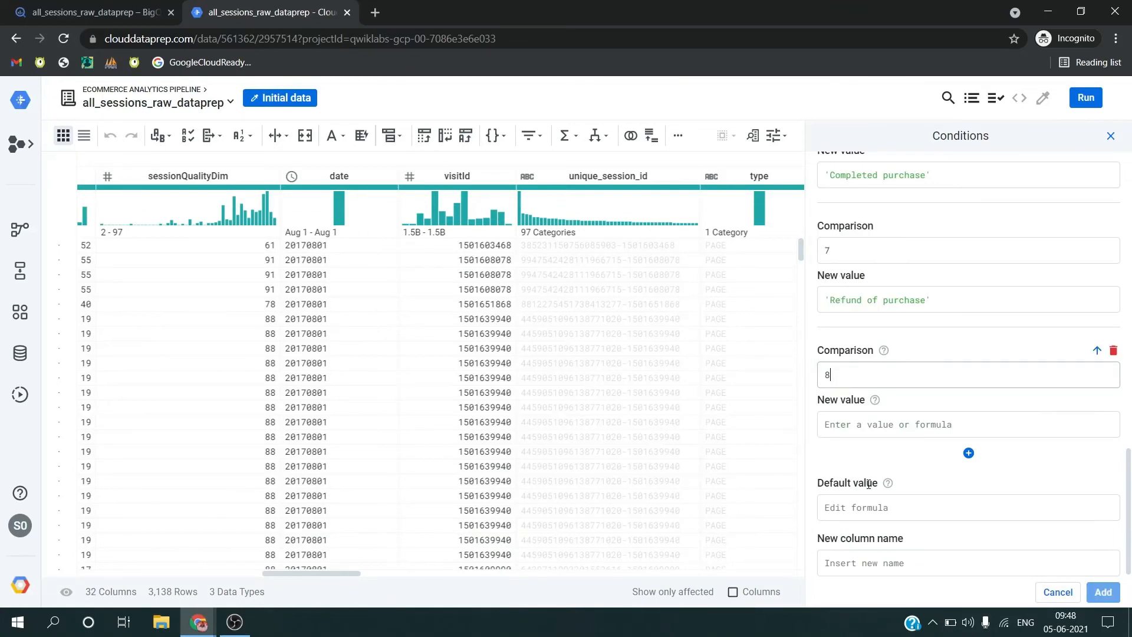
key(Tab)
key(alt+Tab)
triple_click(573, 486)
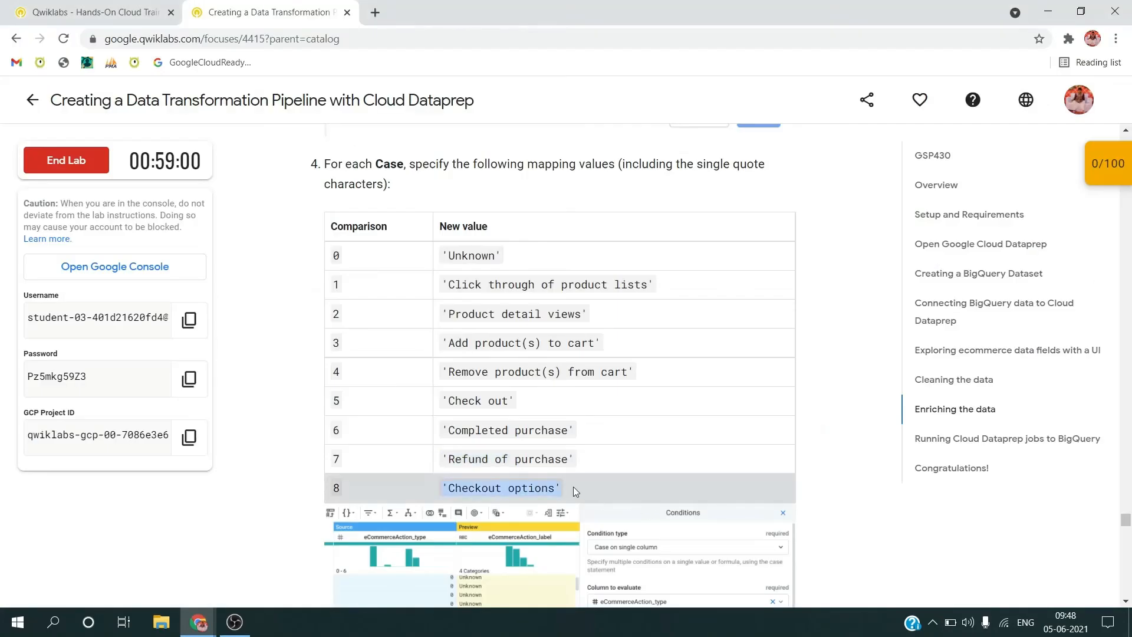
key(ctrl+c)
key(alt+Tab)
key(ctrl+v)
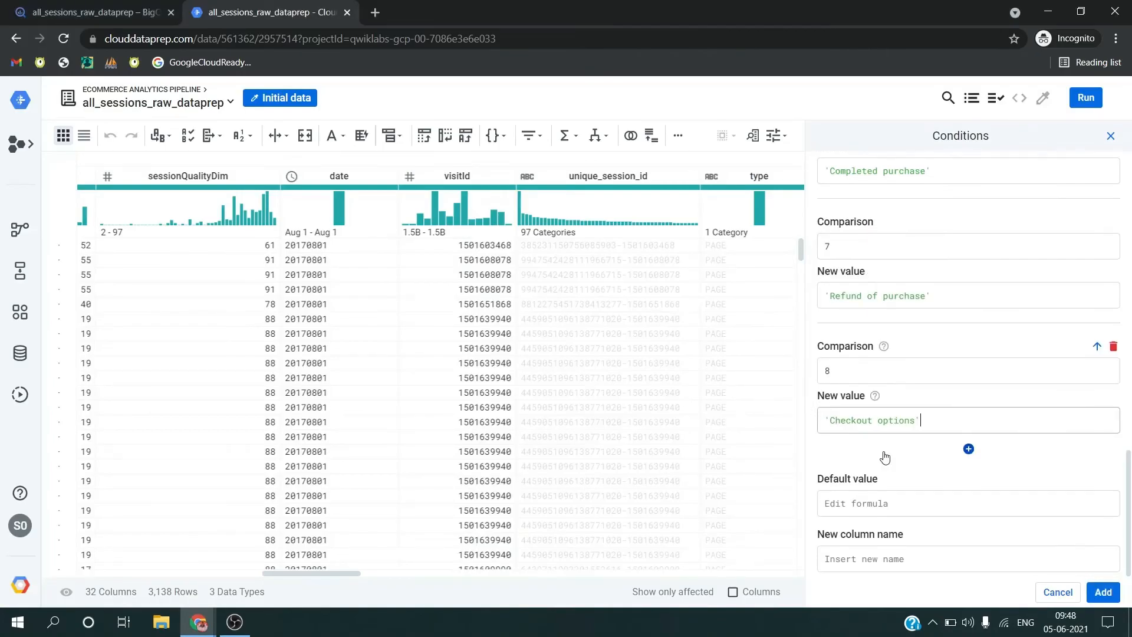
Step: Name the new column eCommerceAction_label, copied from the lab instructions, and add the case condition to the recipe
click(876, 559)
key(alt+Tab)
scroll(525, 444, down, 9)
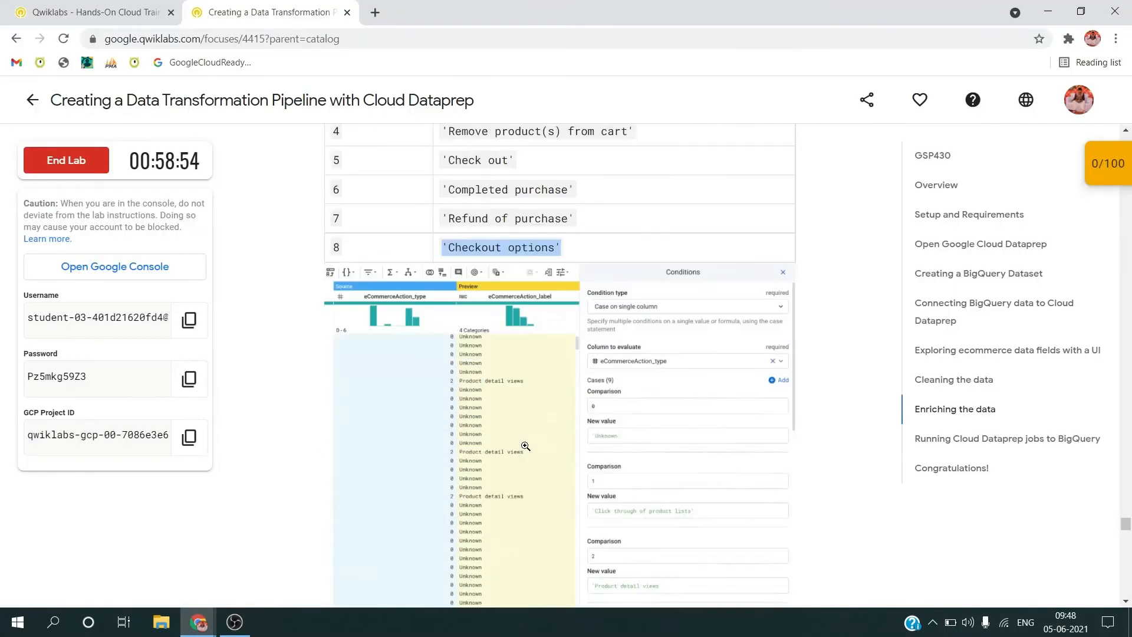
triple_click(511, 372)
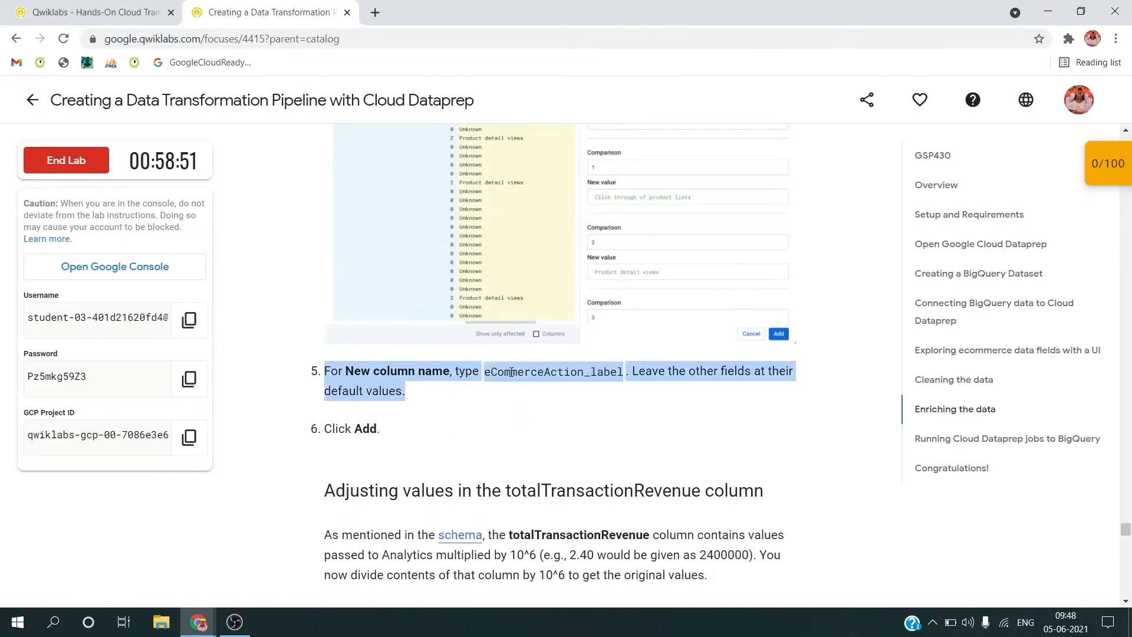
double_click(511, 373)
key(alt+Tab)
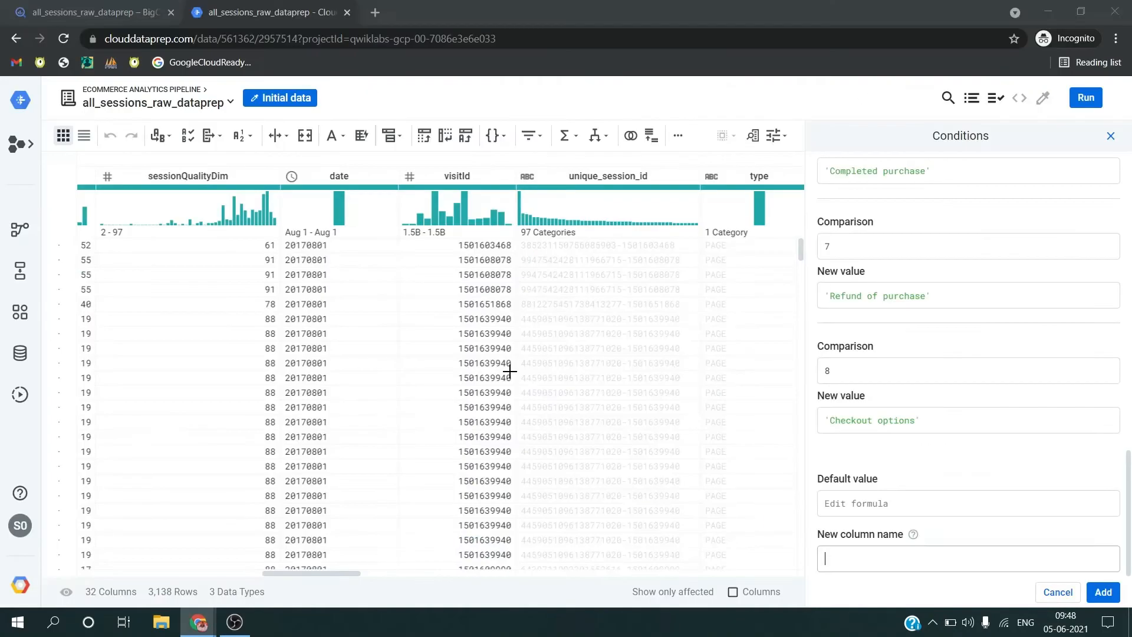
key(ctrl+v)
click(1109, 592)
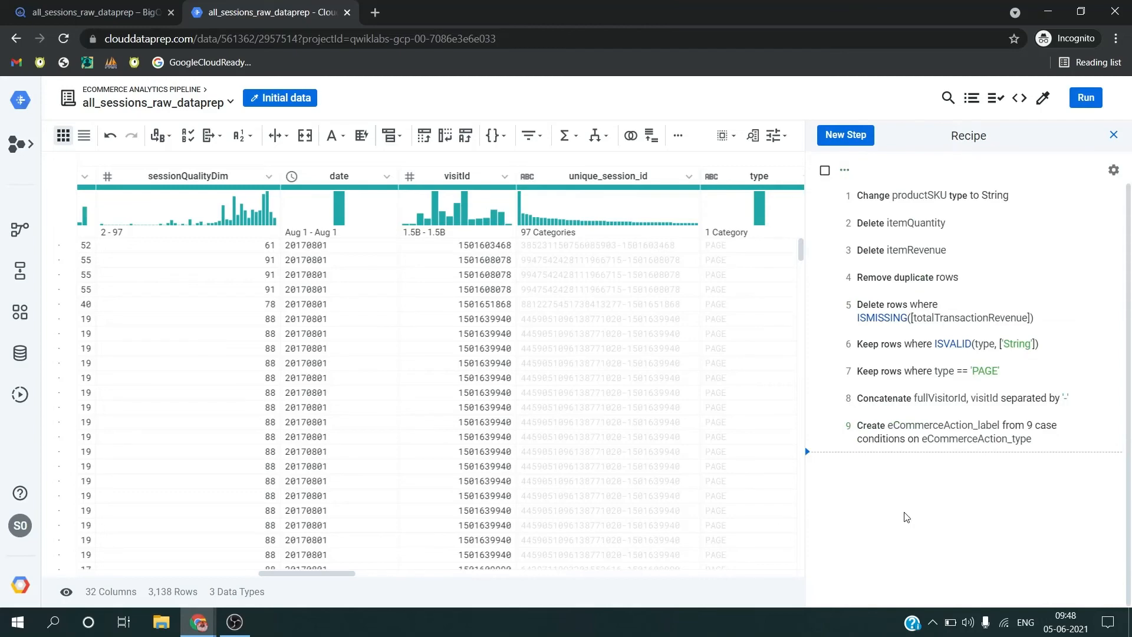
Step: Check the lab's totalTransactionRevenue instructions and start a custom formula calculation on that column in Dataprep
key(alt+Tab)
scroll(534, 342, down, 4)
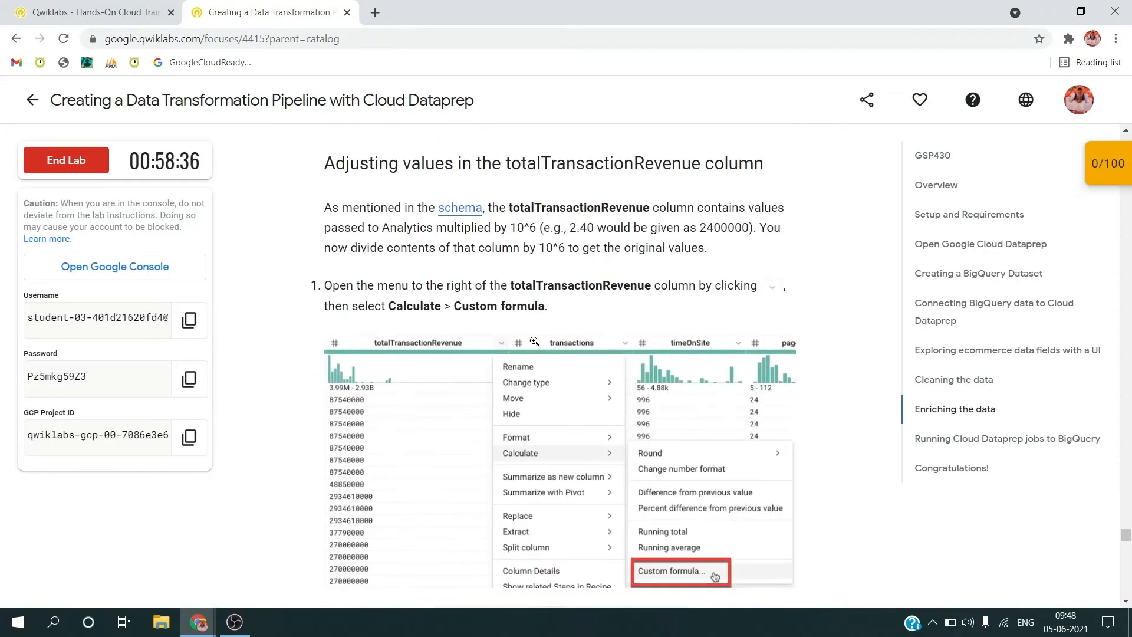
key(alt+Tab)
scroll(599, 289, right, 5)
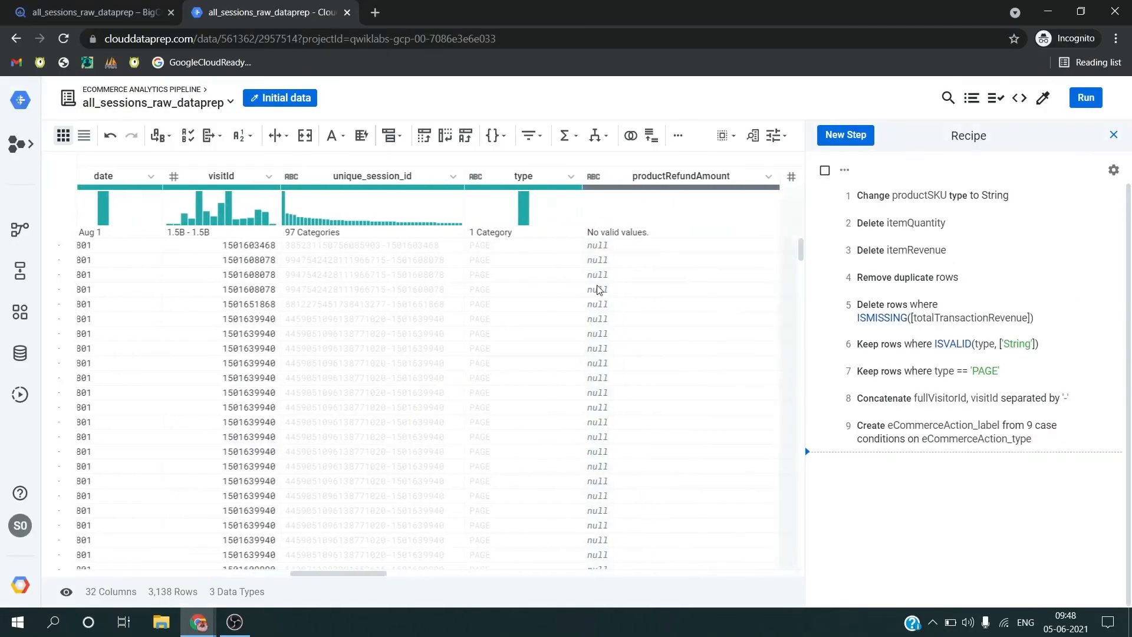
scroll(598, 289, left, 8)
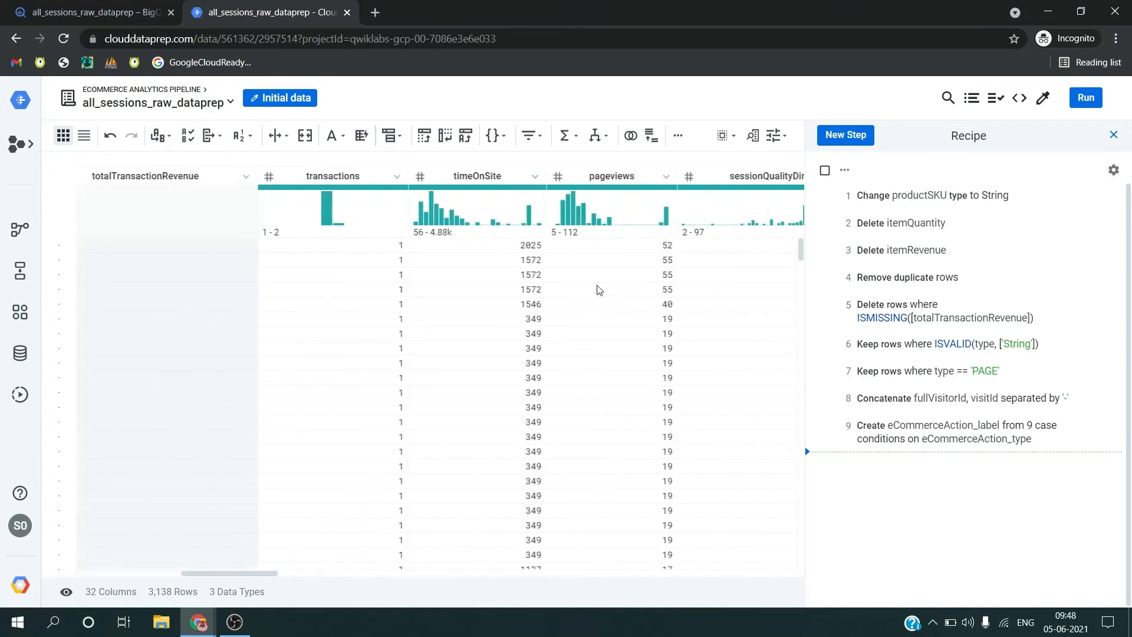
scroll(598, 289, left, 3)
click(464, 177)
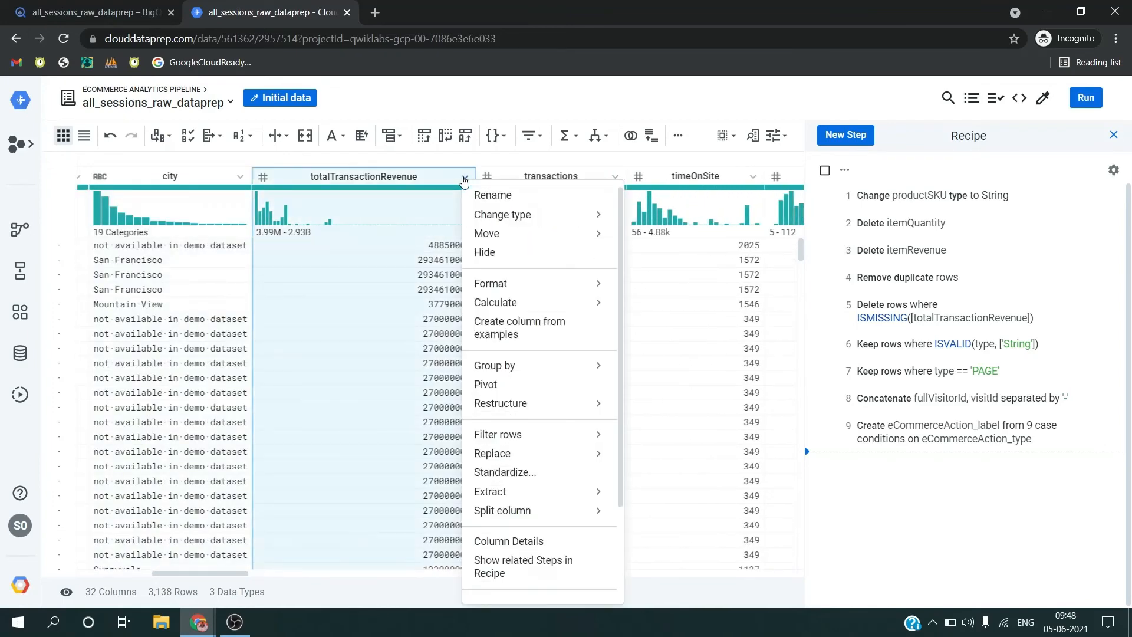
mouse_move(548, 307)
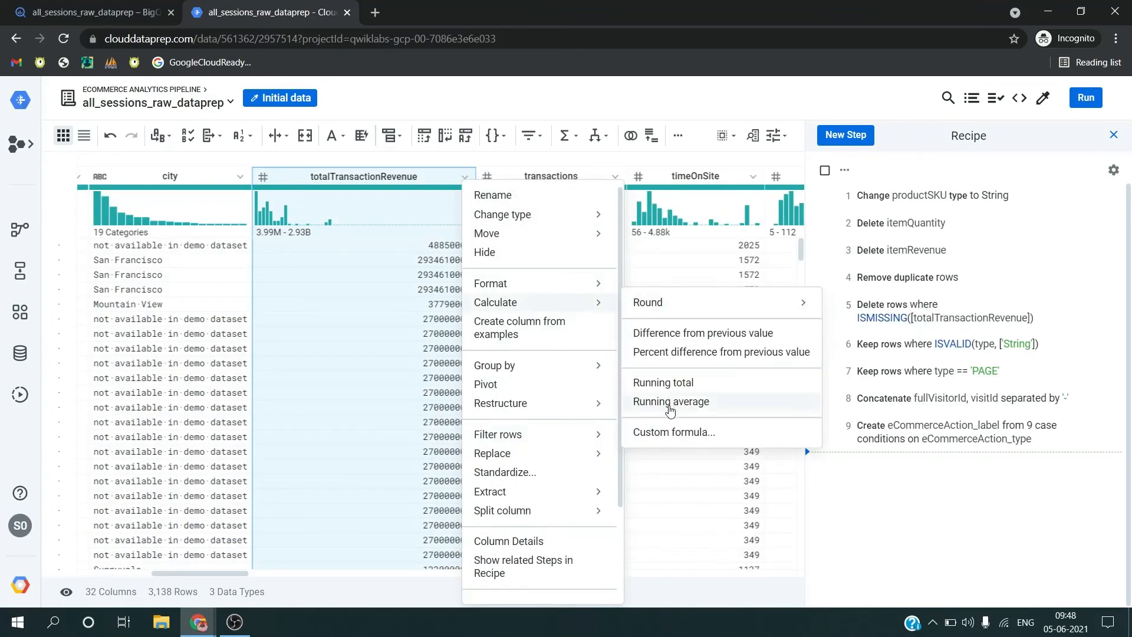
click(672, 432)
Step: Set the formula to DIVIDE(totalTransactionRevenue,1000000), copied from the lab instructions
key(alt+Tab)
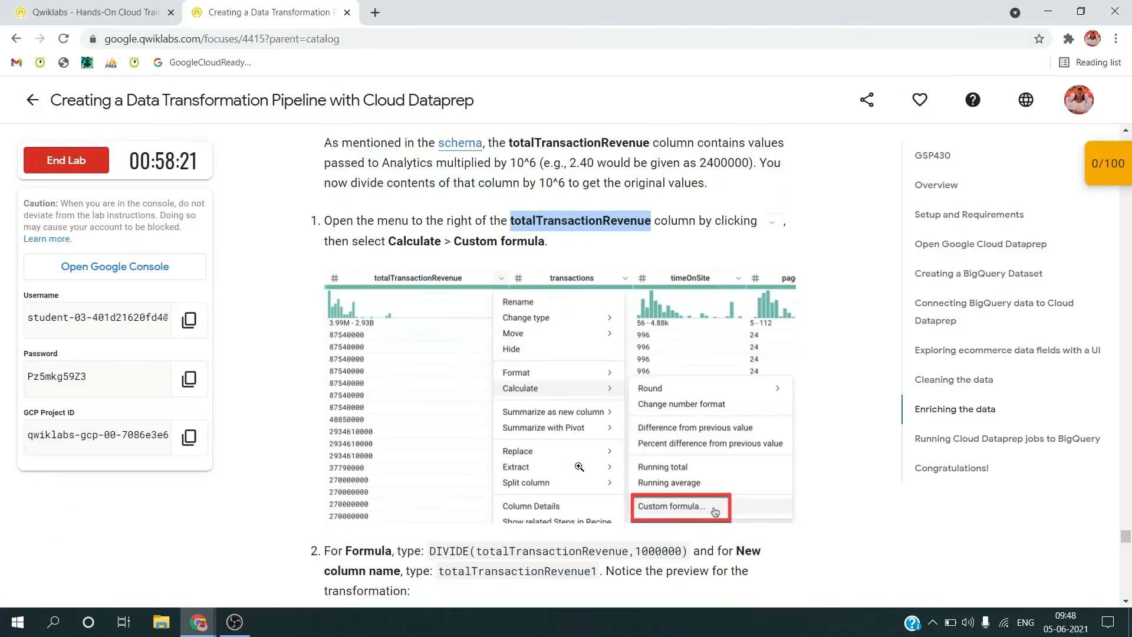
scroll(579, 466, down, 4)
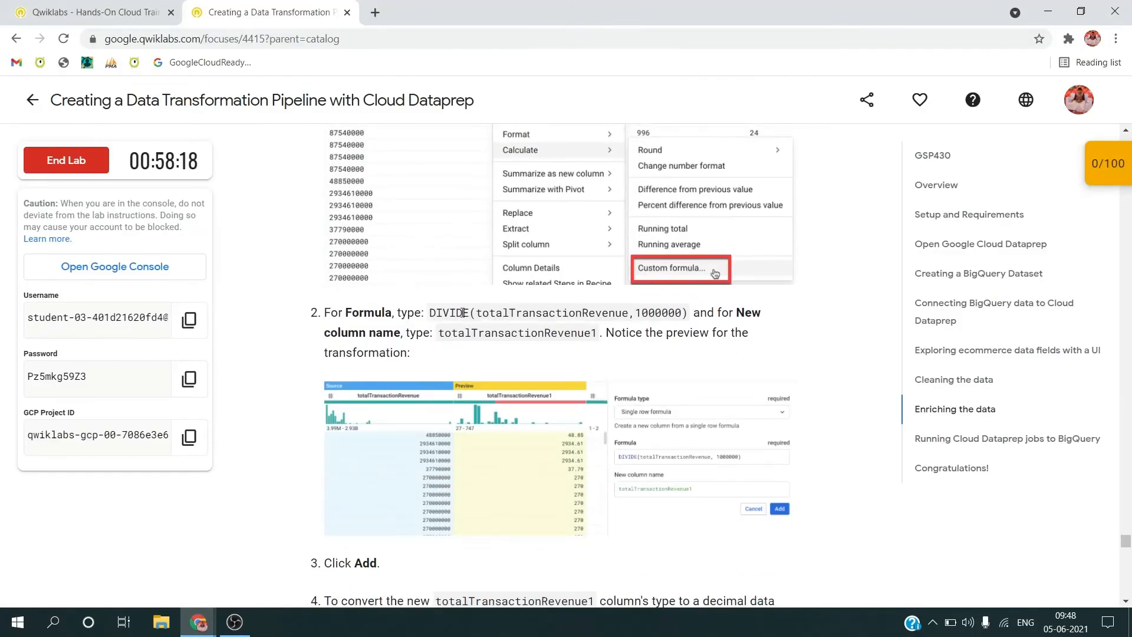
double_click(444, 311)
drag(445, 311, 686, 315)
key(ctrl+c)
key(alt+Tab)
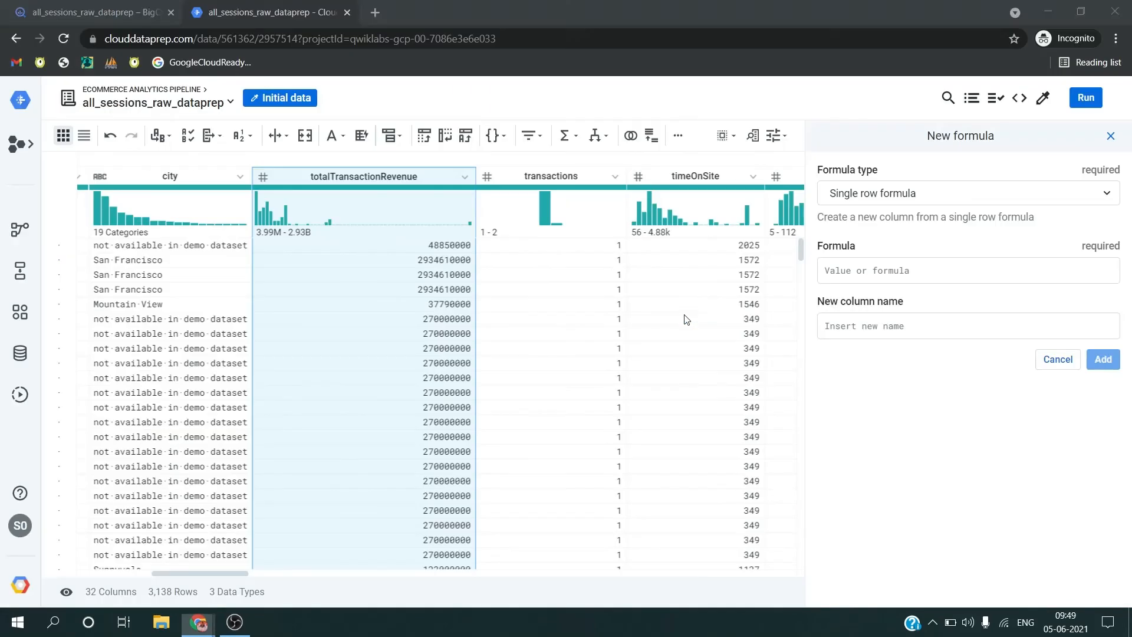
click(908, 267)
key(ctrl+v)
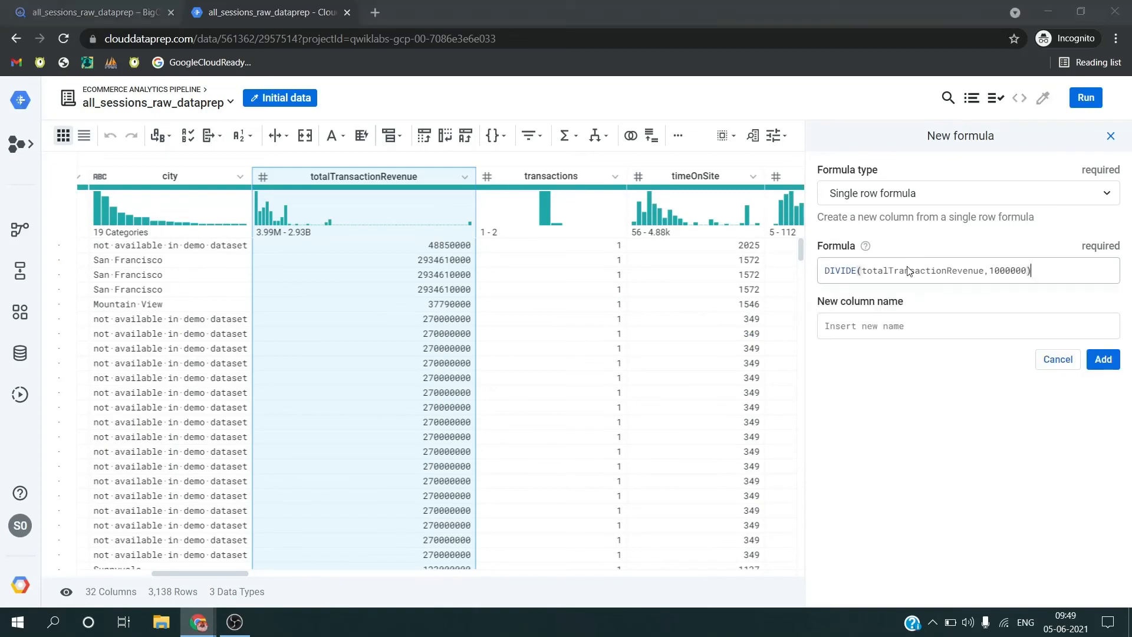
Step: Name the formula's new column totalTransactionRevenue1, copied from the lab instructions, and add it to the recipe
key(alt+Tab)
double_click(484, 334)
key(ctrl+c)
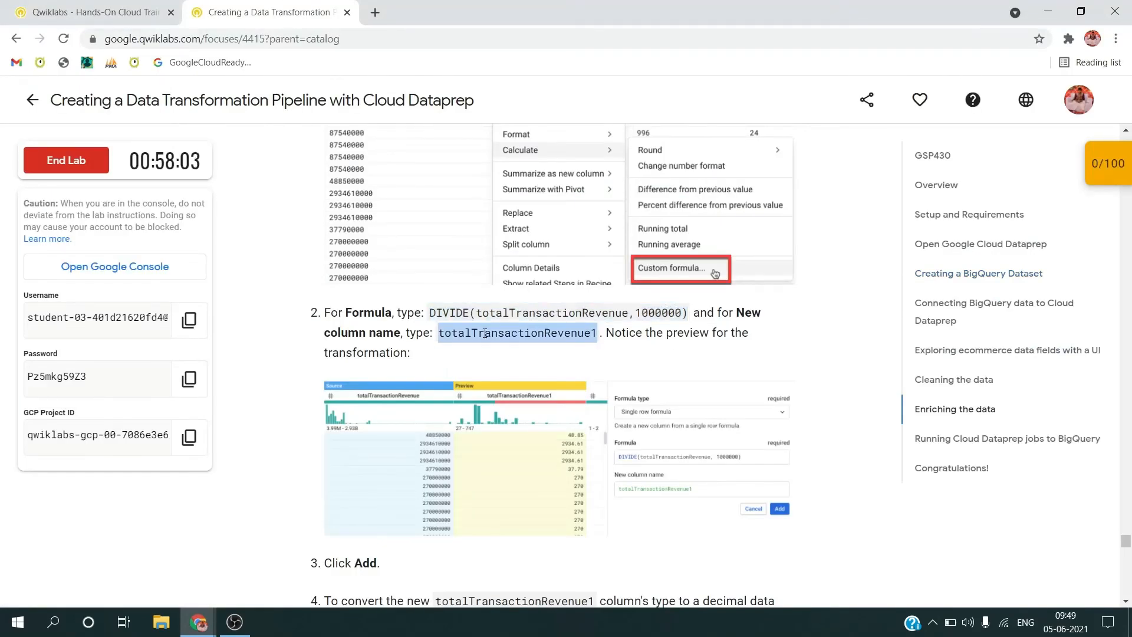
key(alt+Tab)
click(846, 329)
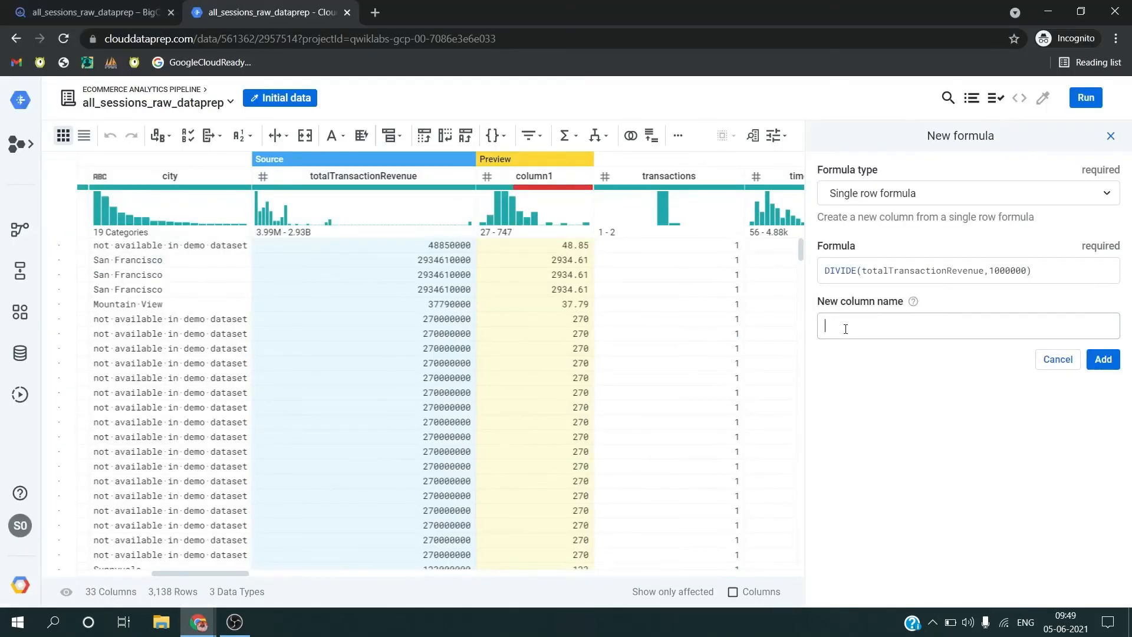
key(ctrl+v)
click(1102, 359)
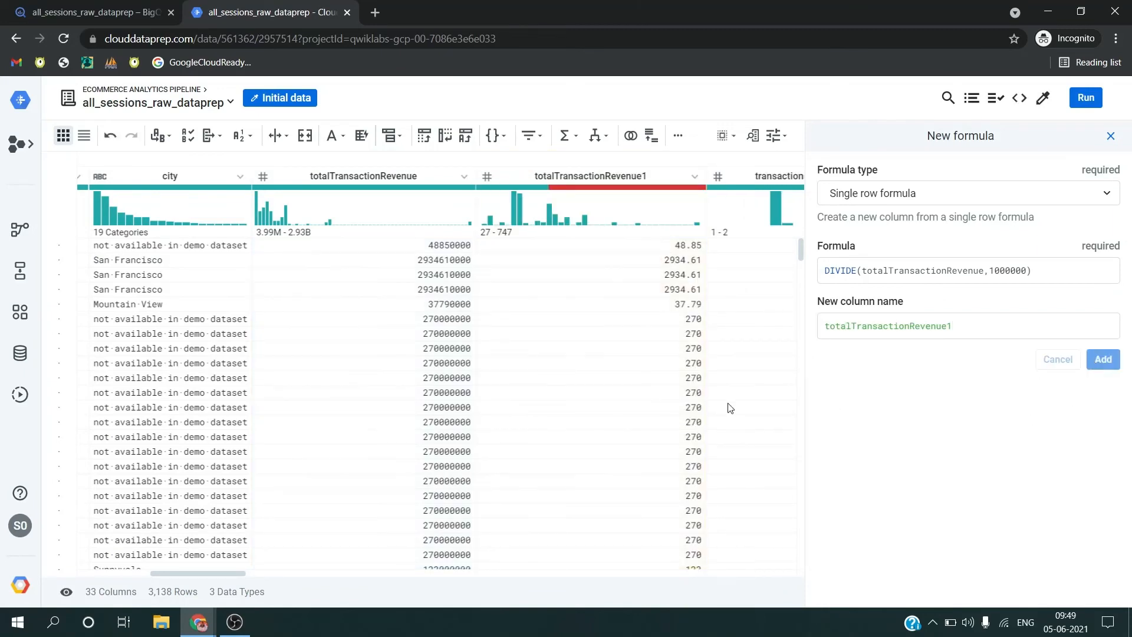
Step: Check the lab's conversion instruction and change the totalTransactionRevenue1 column's type to Decimal
click(695, 176)
mouse_move(741, 213)
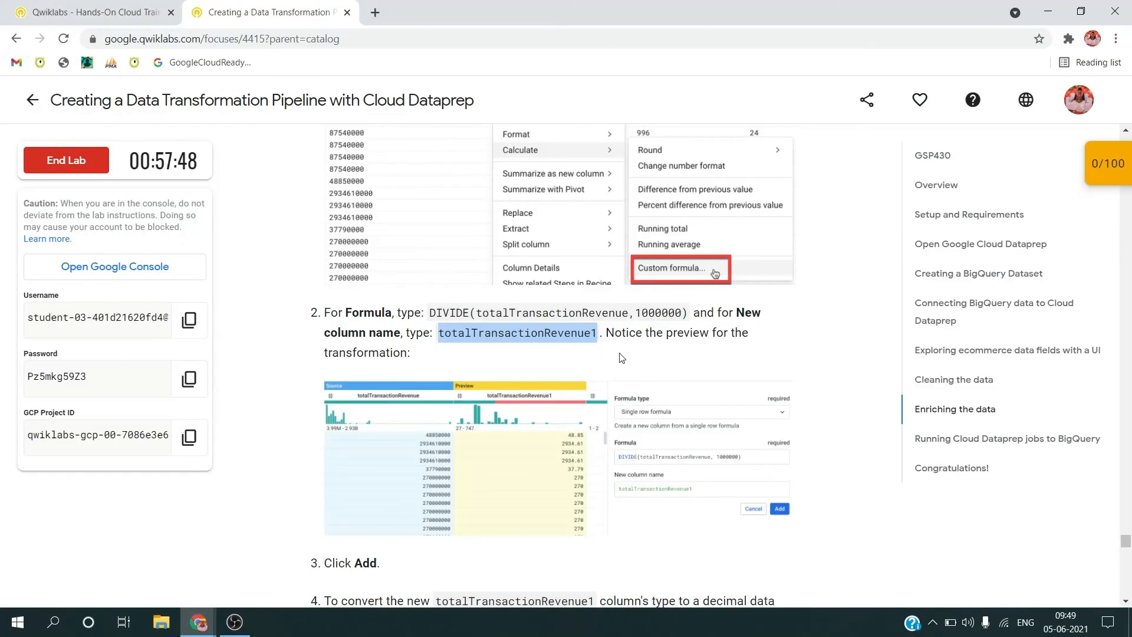
scroll(614, 356, down, 5)
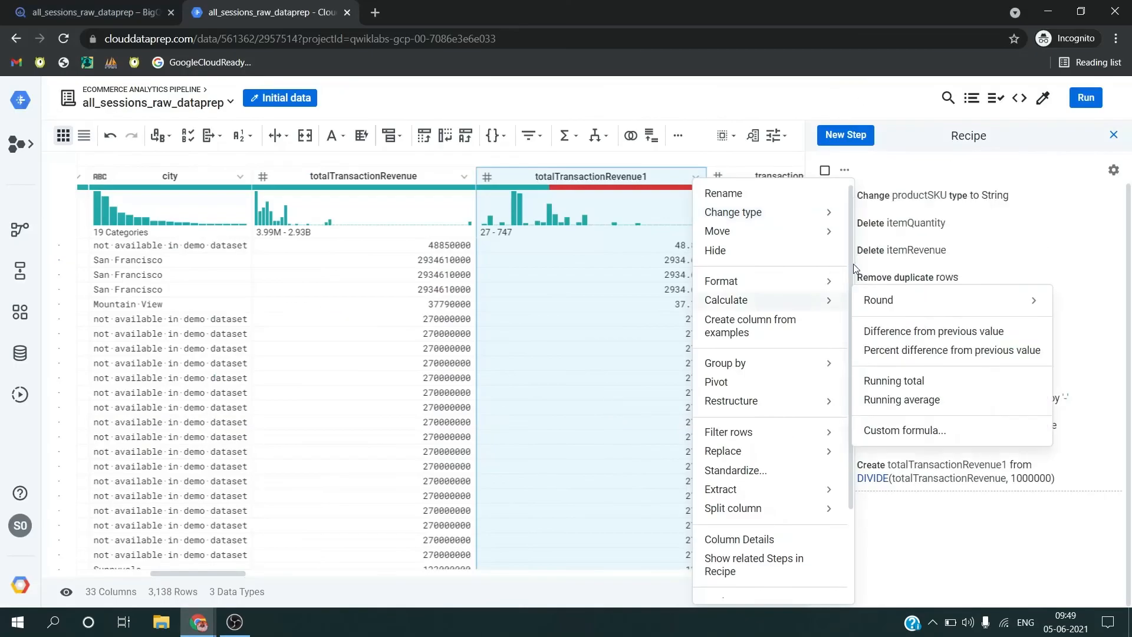
mouse_move(766, 212)
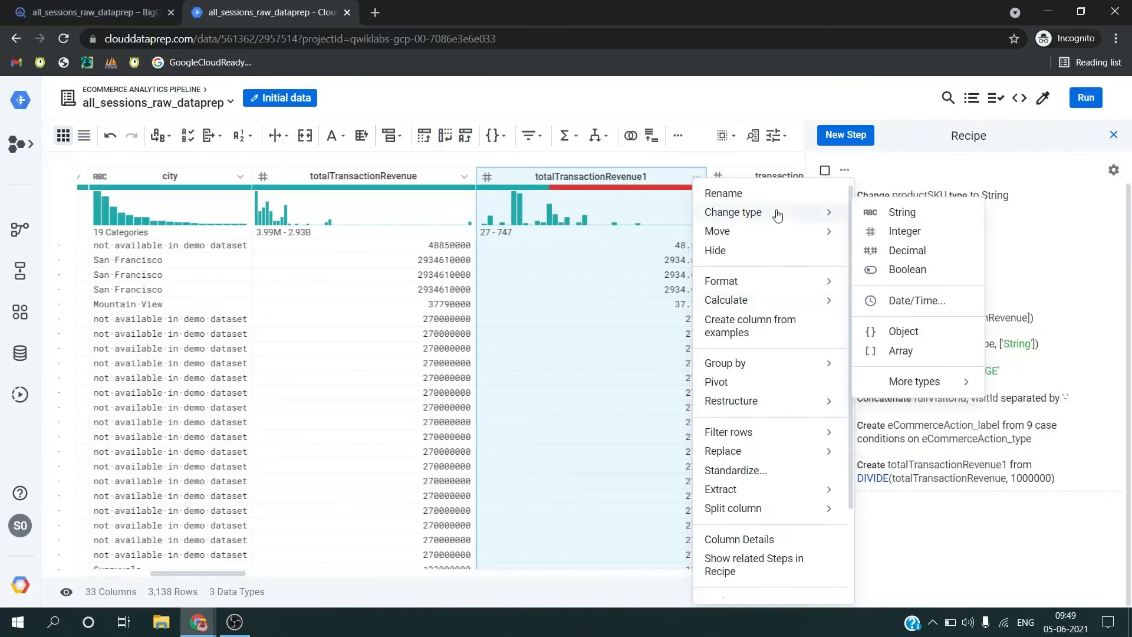
click(877, 256)
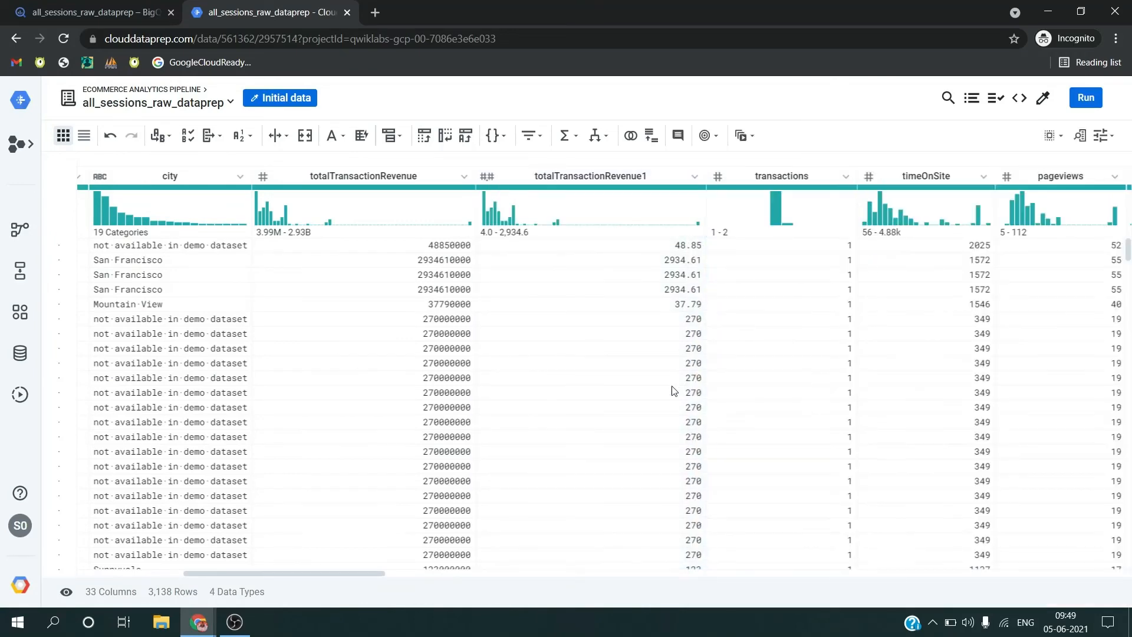
Step: Look up the lab's full list of recipe steps and open the Dataprep recipe to compare it
key(alt+Tab)
scroll(672, 387, down, 5)
scroll(517, 451, down, 10)
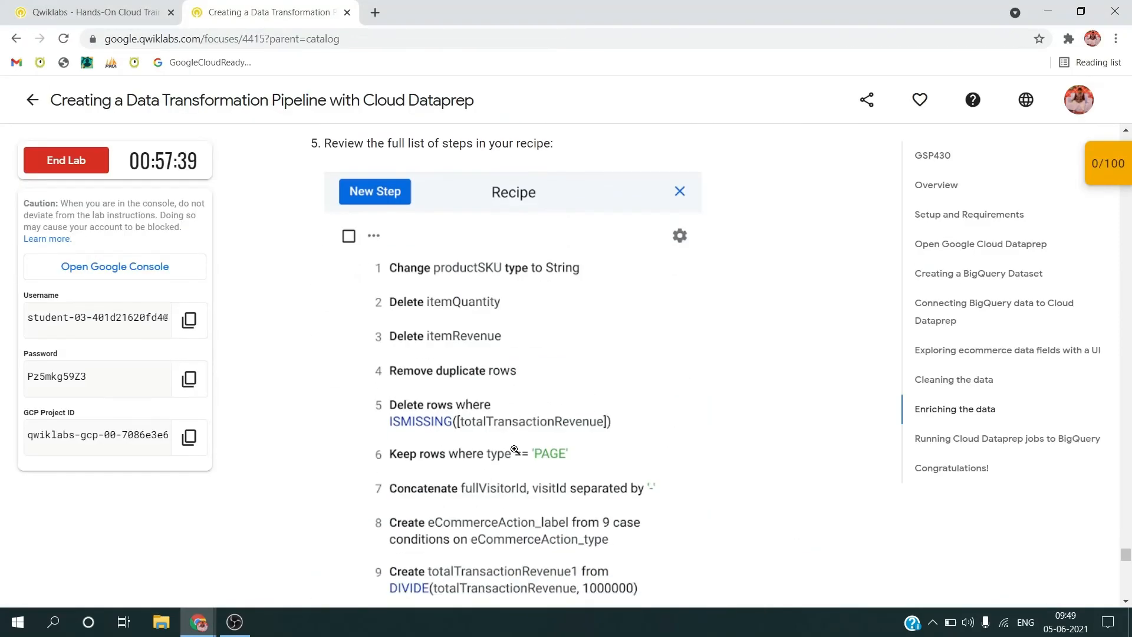
key(alt+Tab)
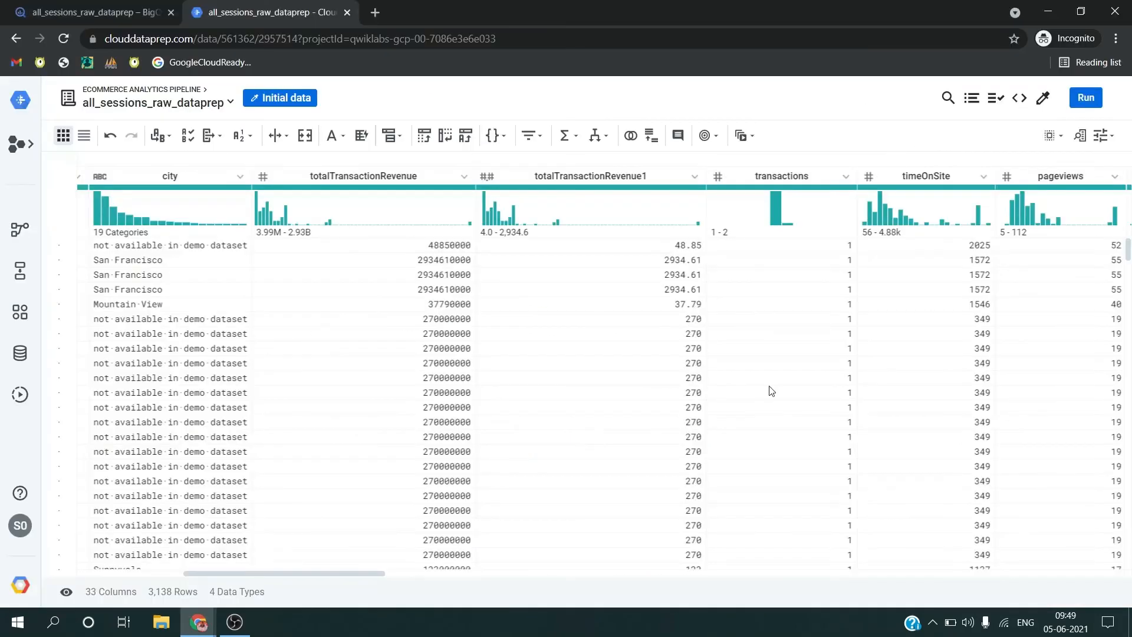
click(972, 97)
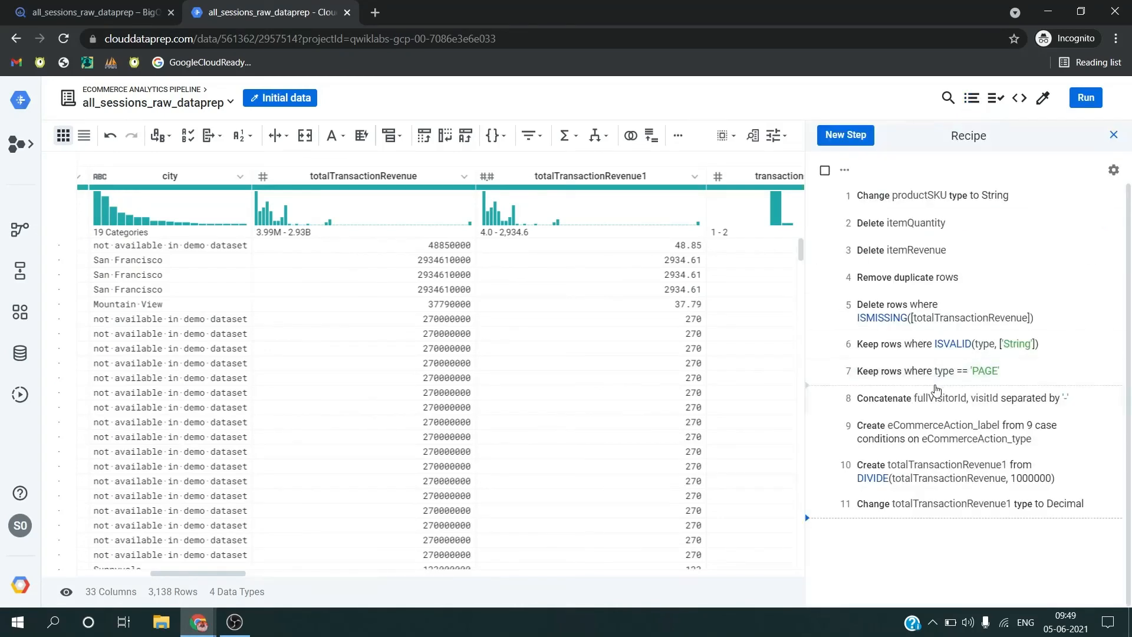
Step: Open the recipe's run settings and switch the Create-CSV publishing action to a new BigQuery table in the ecommerce dataset
click(1083, 99)
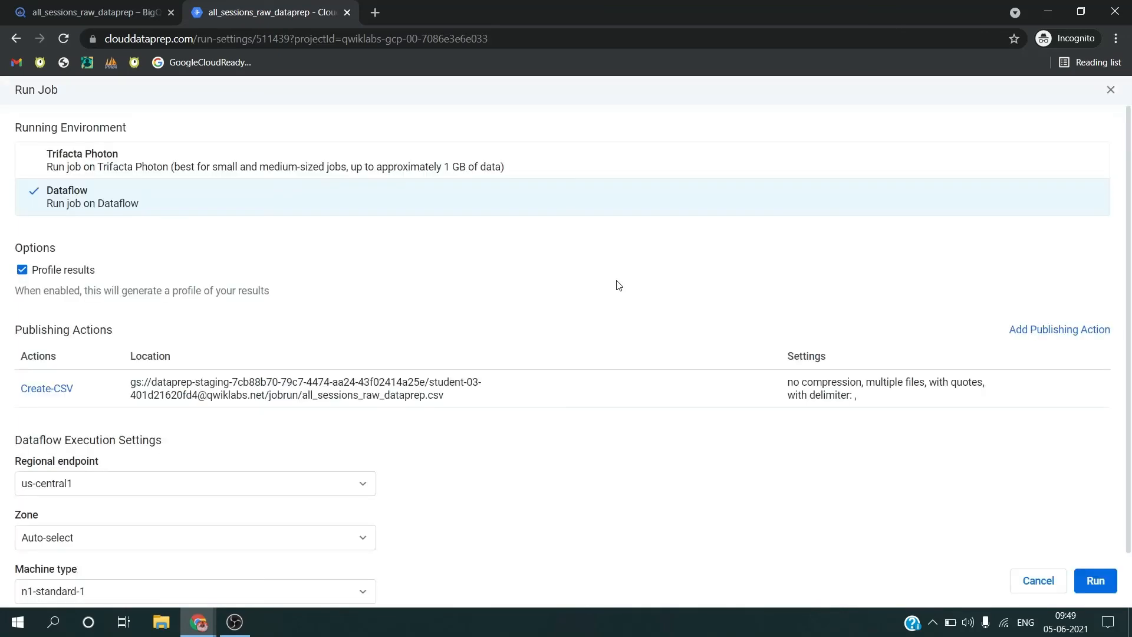
mouse_move(959, 397)
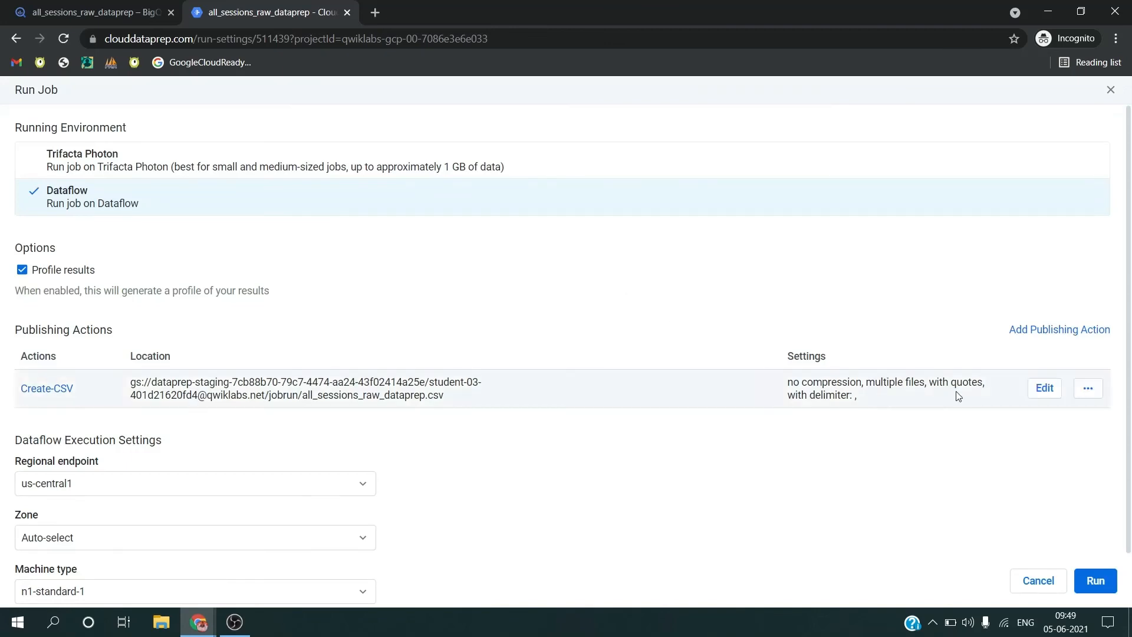
click(1044, 388)
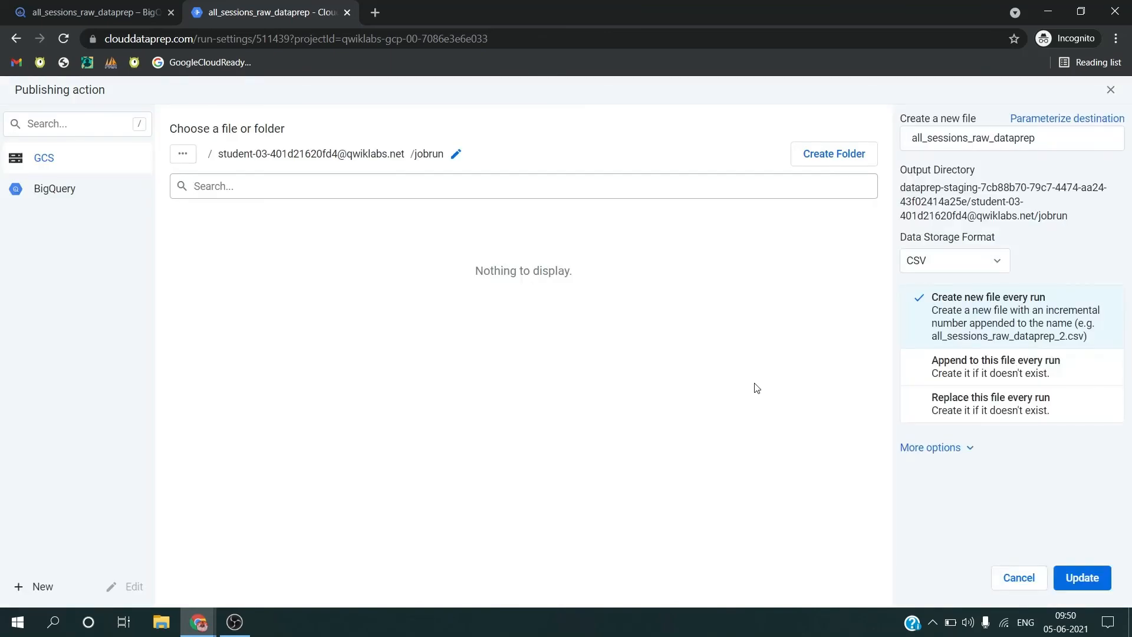
click(107, 197)
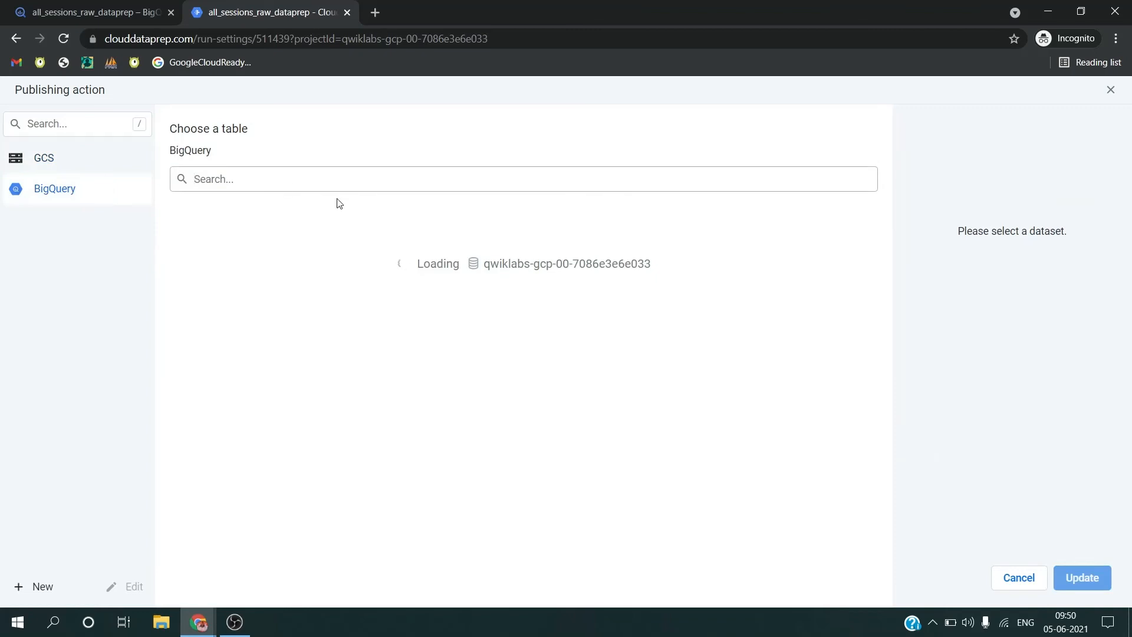
click(271, 256)
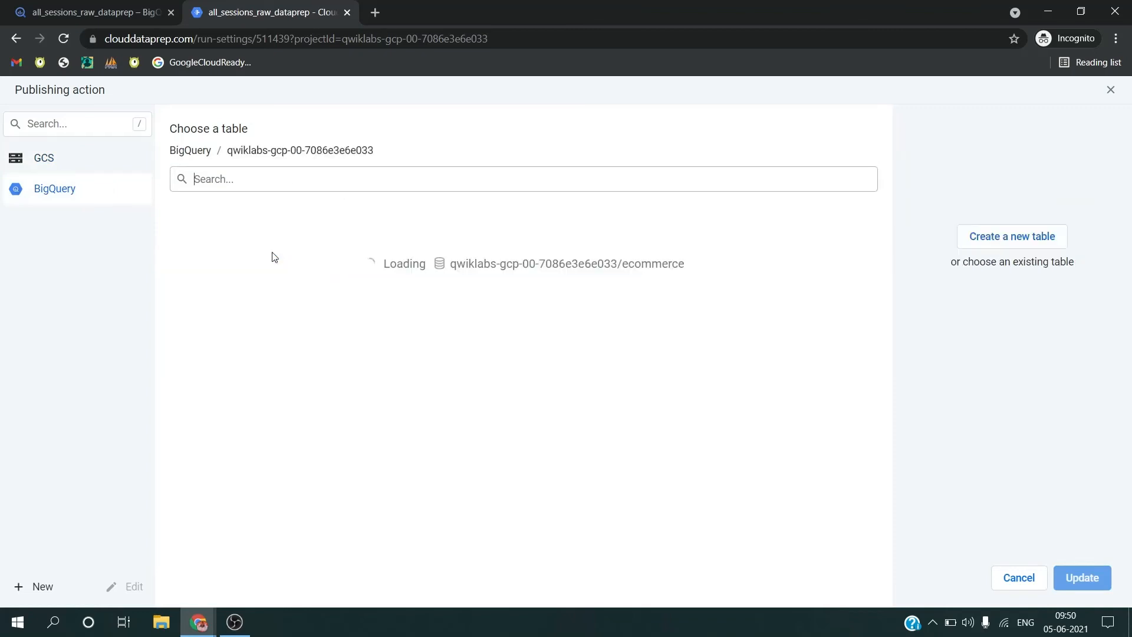
click(1021, 239)
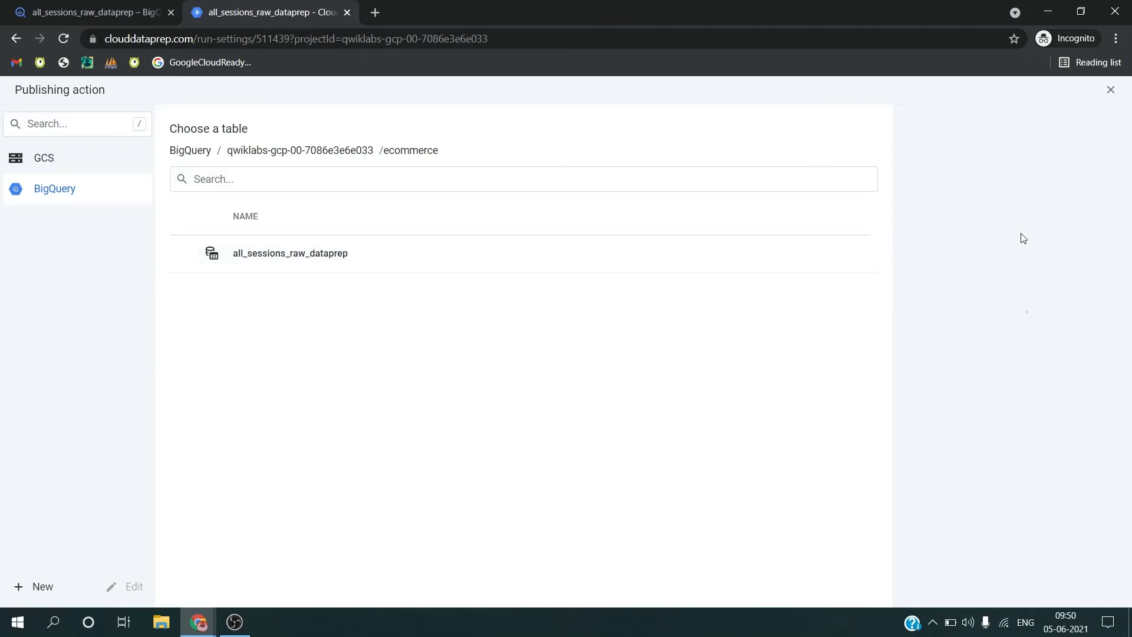
Step: Name the new output table revenue_reporting, copied from the challenge text in the Qwiklabs instructions
key(alt+Tab)
scroll(651, 295, down, 2)
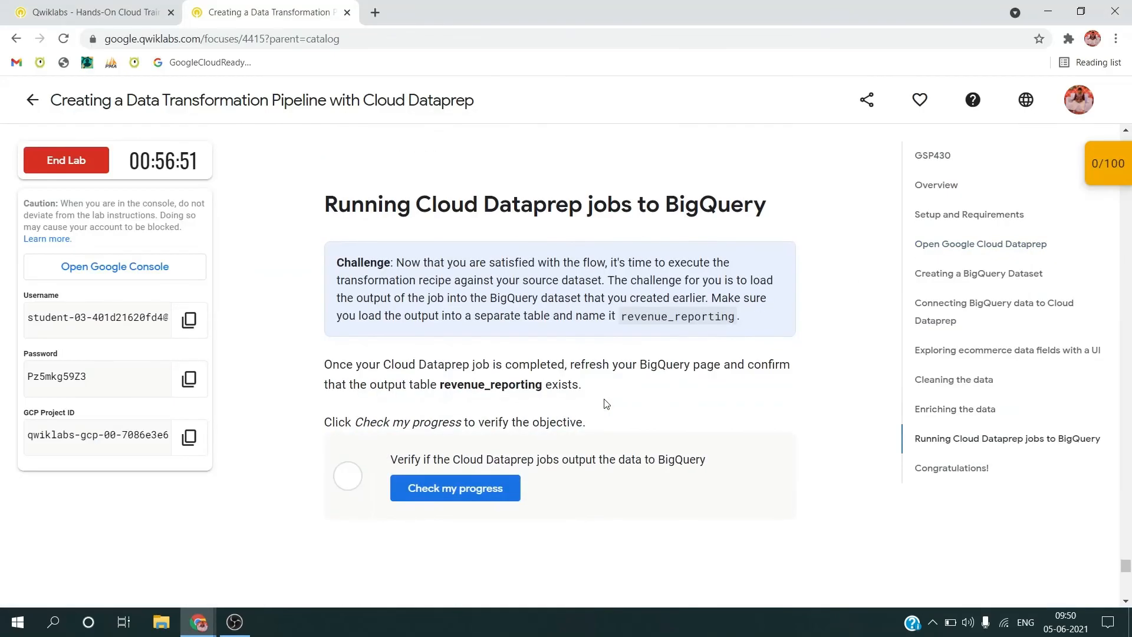
double_click(648, 315)
key(ctrl+c)
key(alt+Tab)
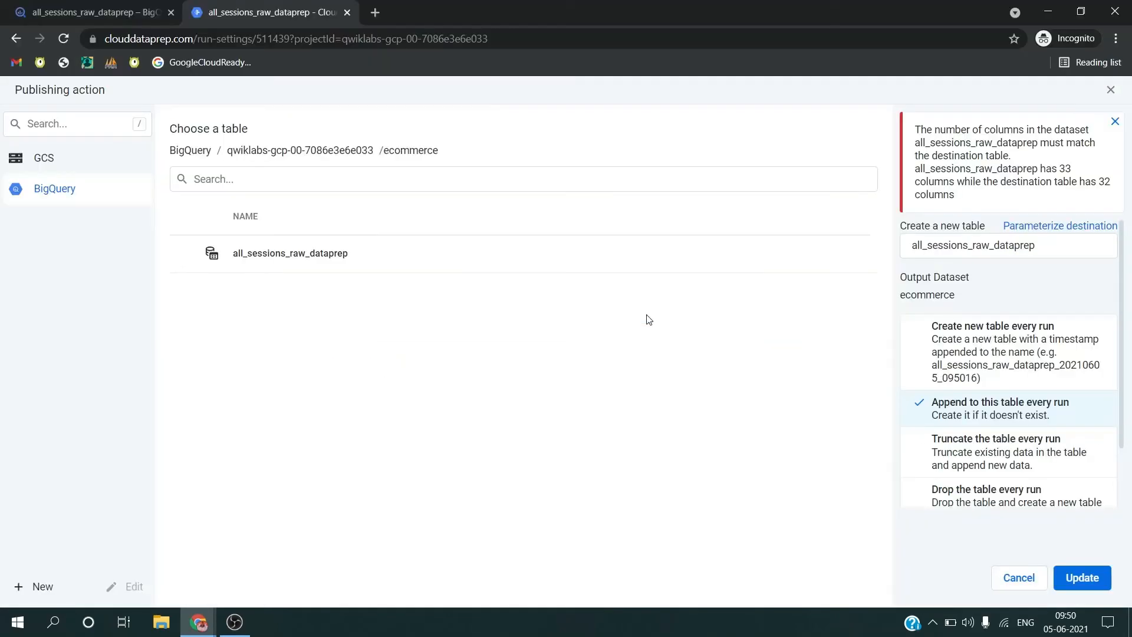
double_click(1011, 247)
key(ctrl+v)
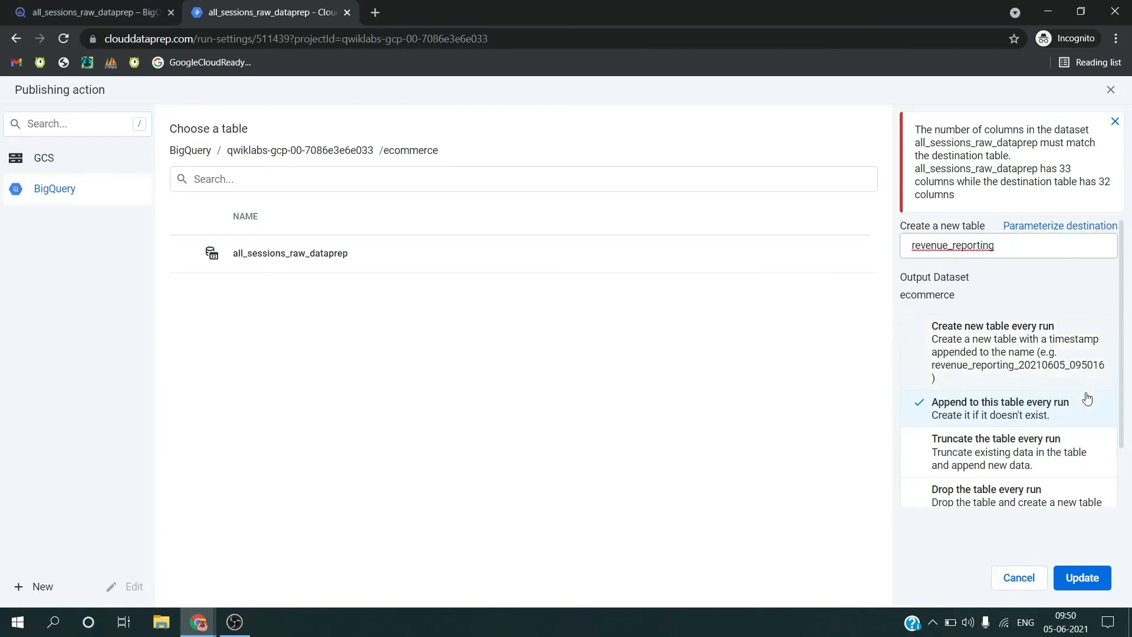
Step: Save the publishing action with appending to the table every run, and run the job with the Dataflow environment selected
scroll(994, 416, down, 1)
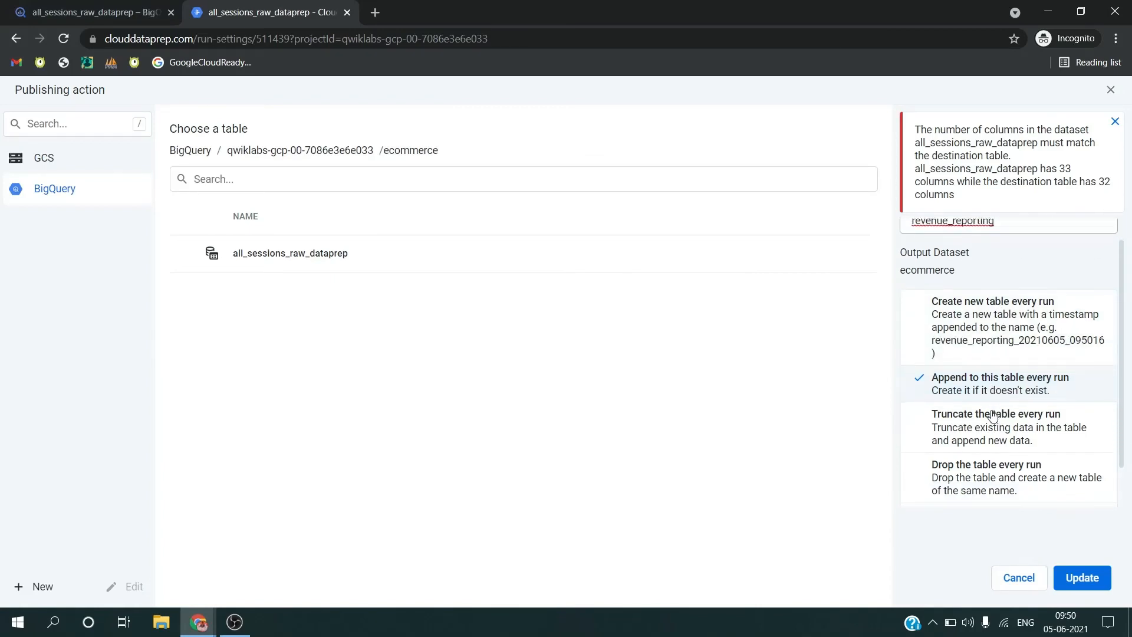
click(1074, 577)
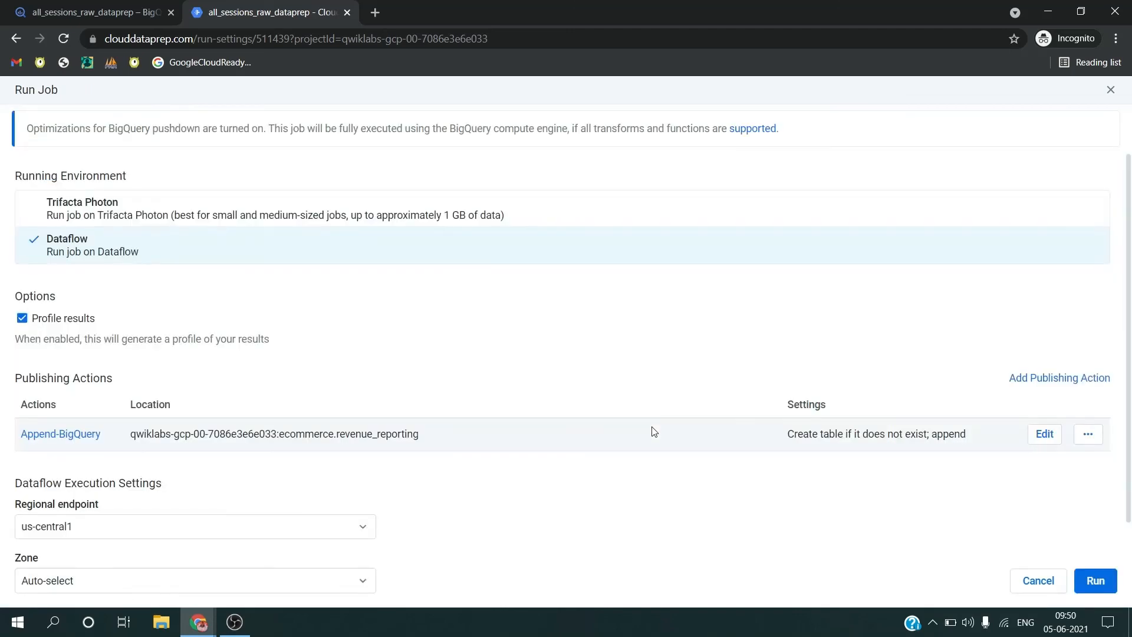
scroll(689, 487, down, 2)
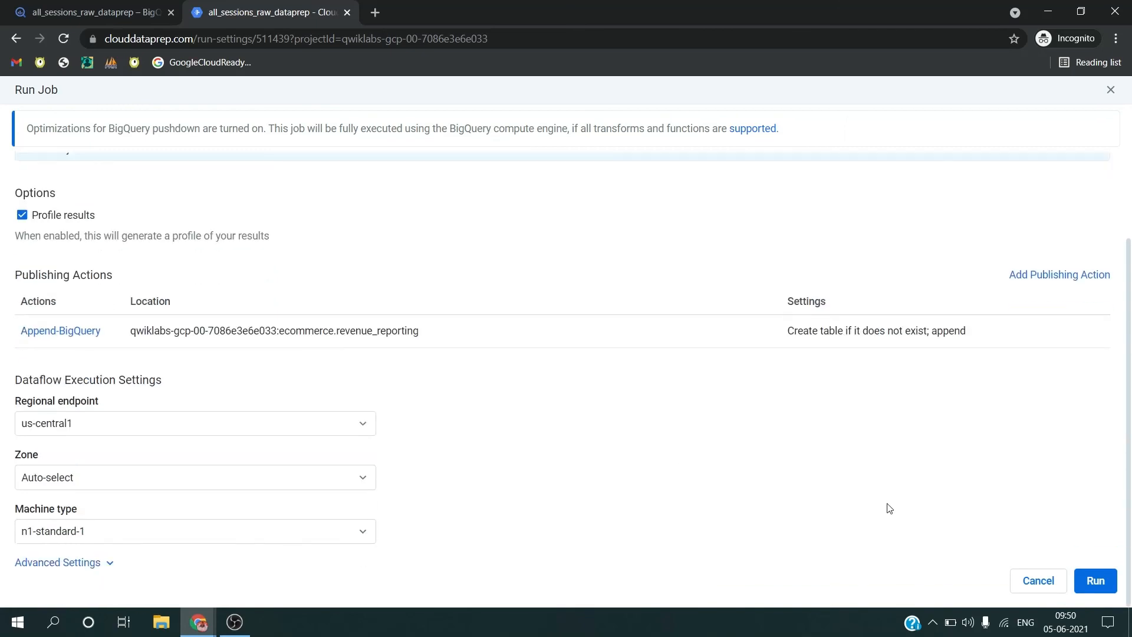
click(1093, 582)
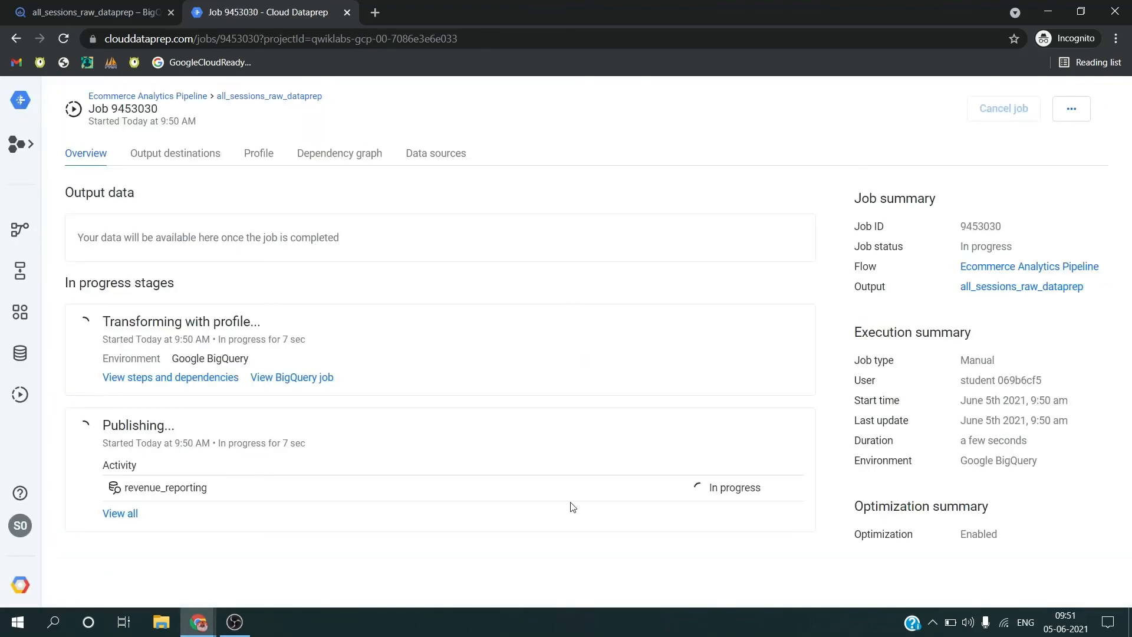
Step: Look for the output table under the ecommerce dataset in BigQuery and check the Dataprep job's status
key(ctrl+shift+Tab)
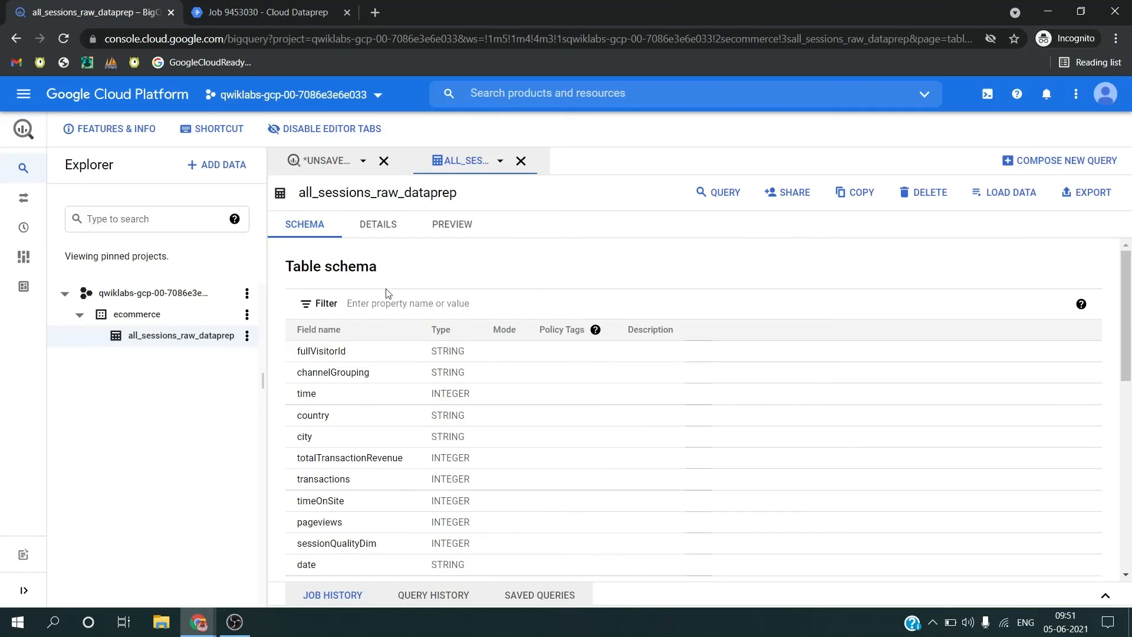
click(155, 319)
click(81, 314)
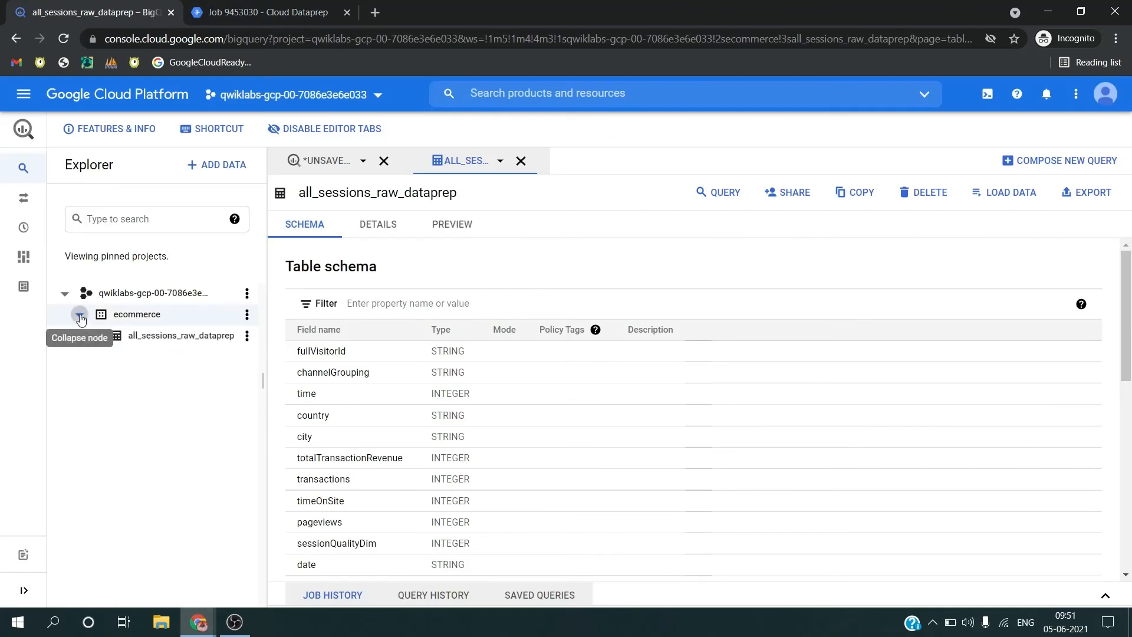
click(328, 168)
click(475, 168)
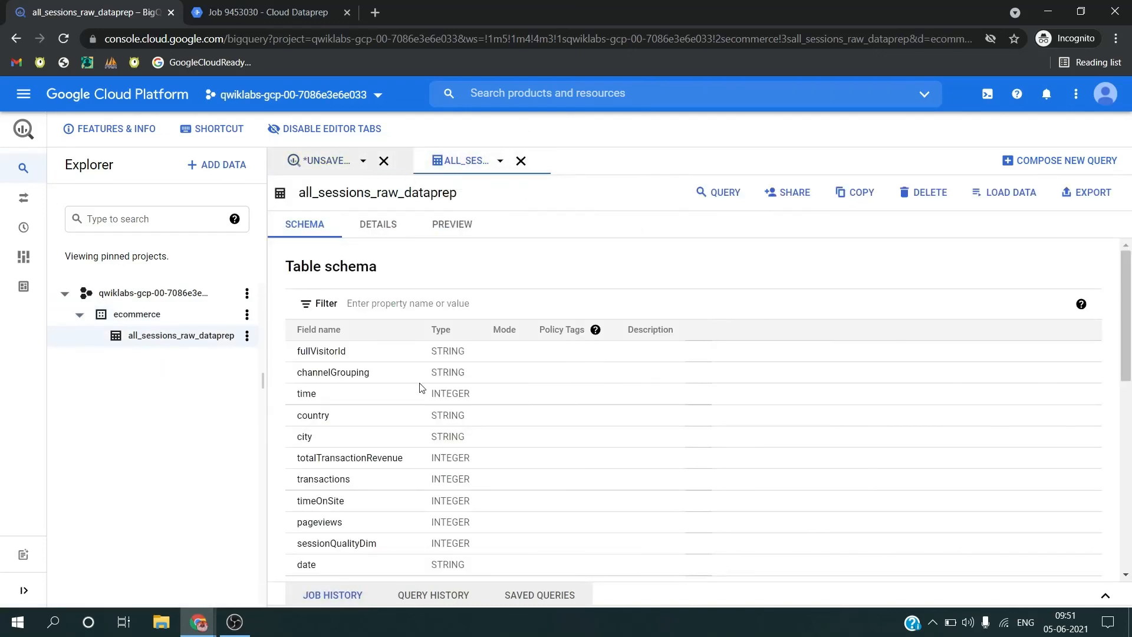
key(ctrl+Tab)
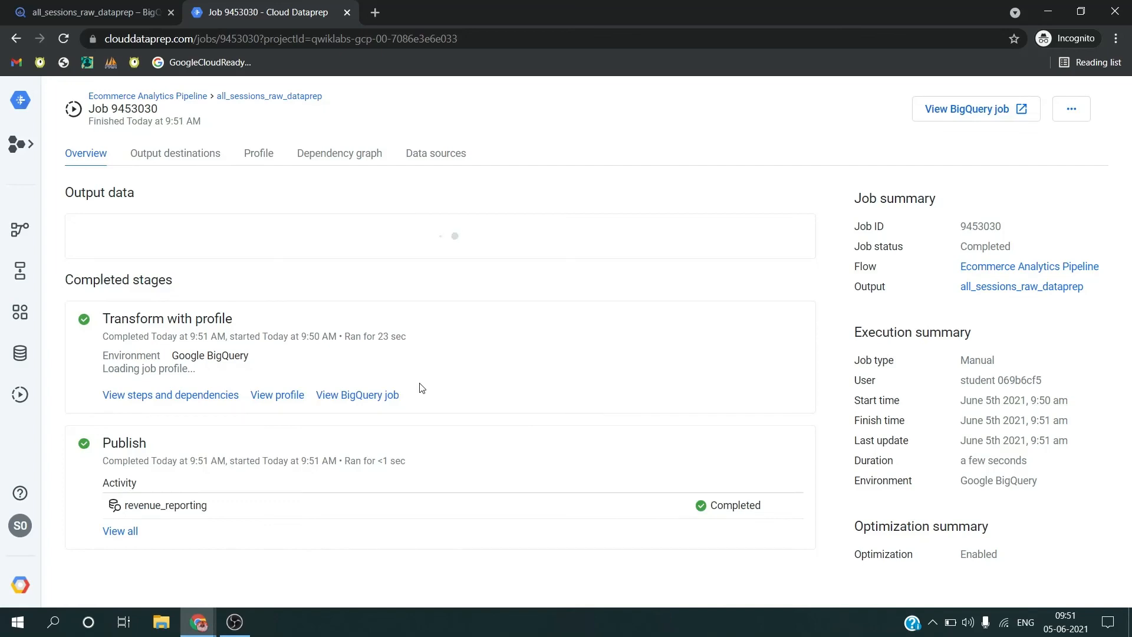
Step: Switch to the Qwiklabs page and check the progress of the objective for outputting Dataprep job data to BigQuery
key(alt+Tab)
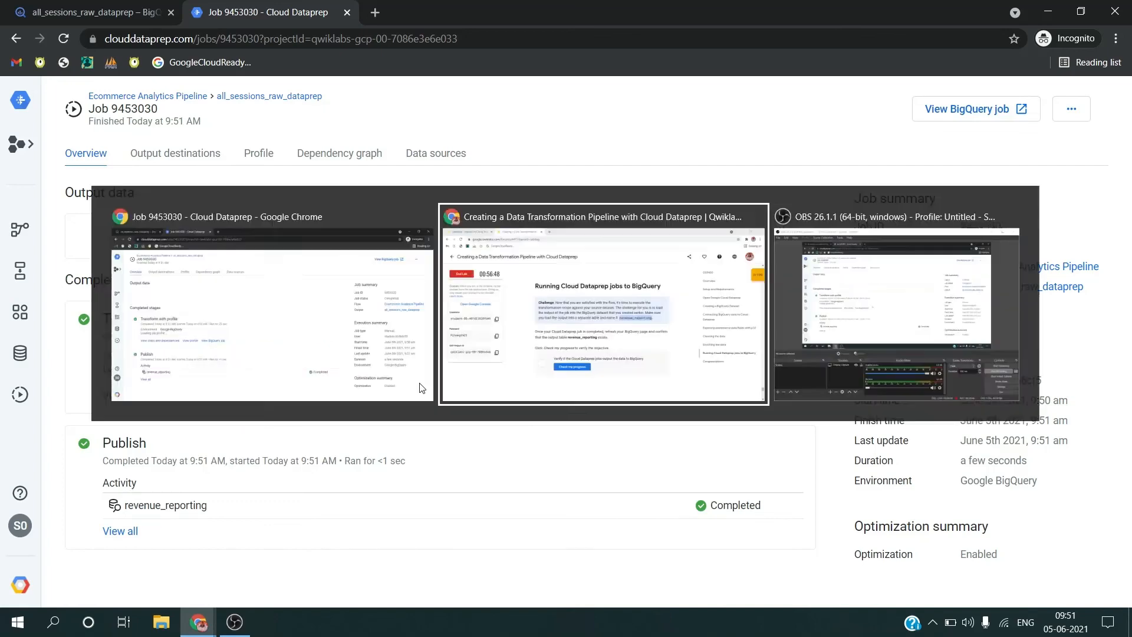
click(422, 485)
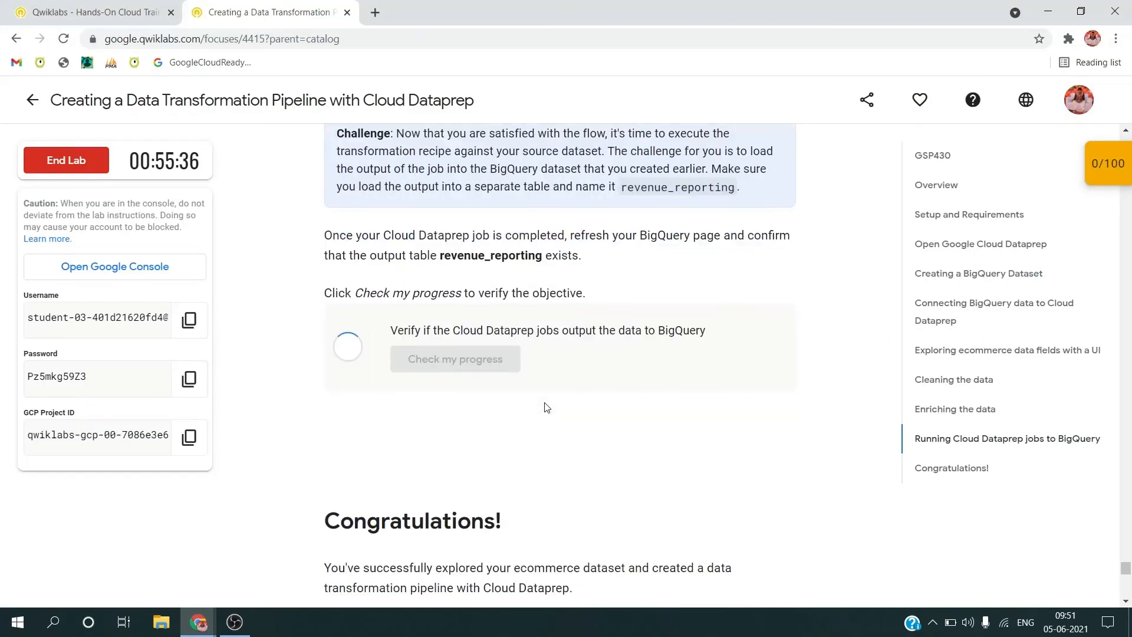
scroll(547, 407, down, 2)
scroll(546, 407, down, 6)
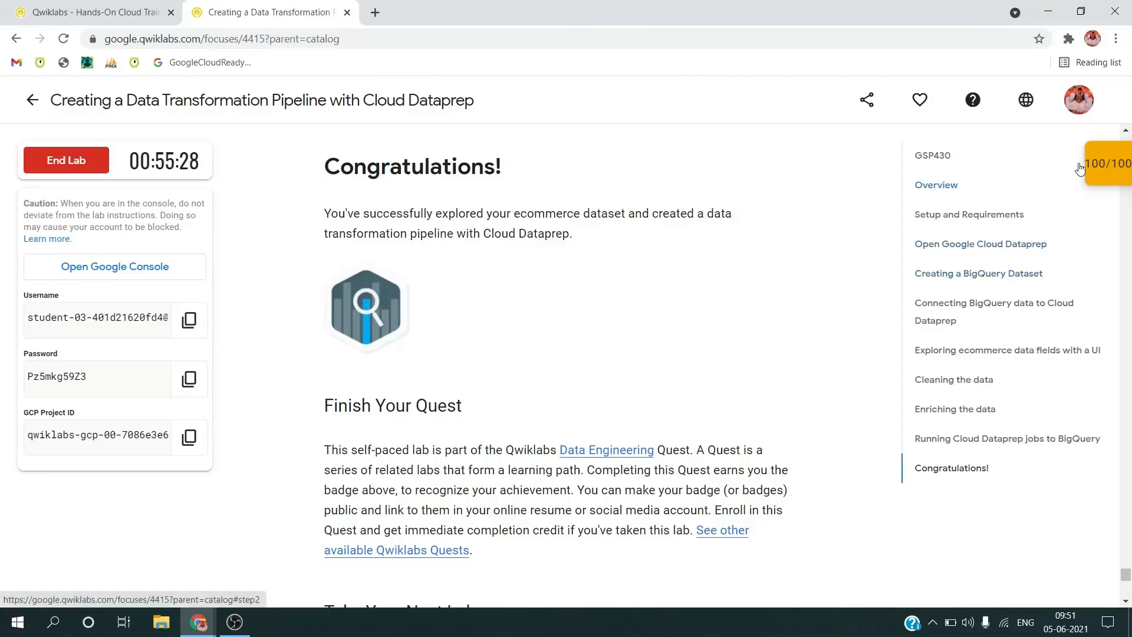
Step: Review the lab's checkpoint score and request to end the lab
click(1088, 163)
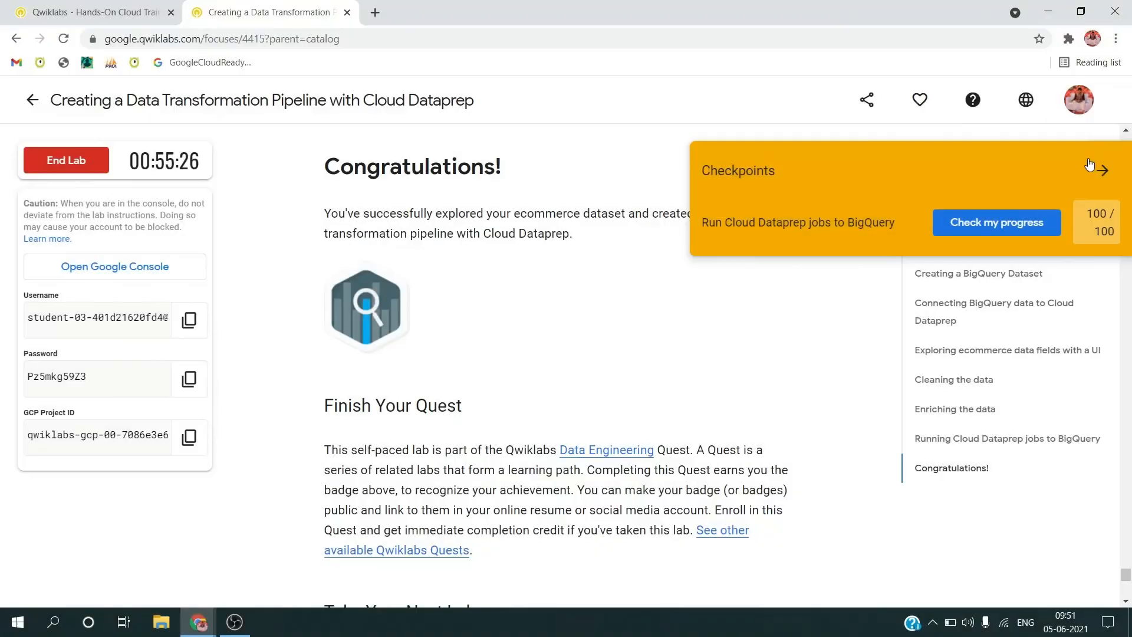
click(1100, 170)
click(43, 160)
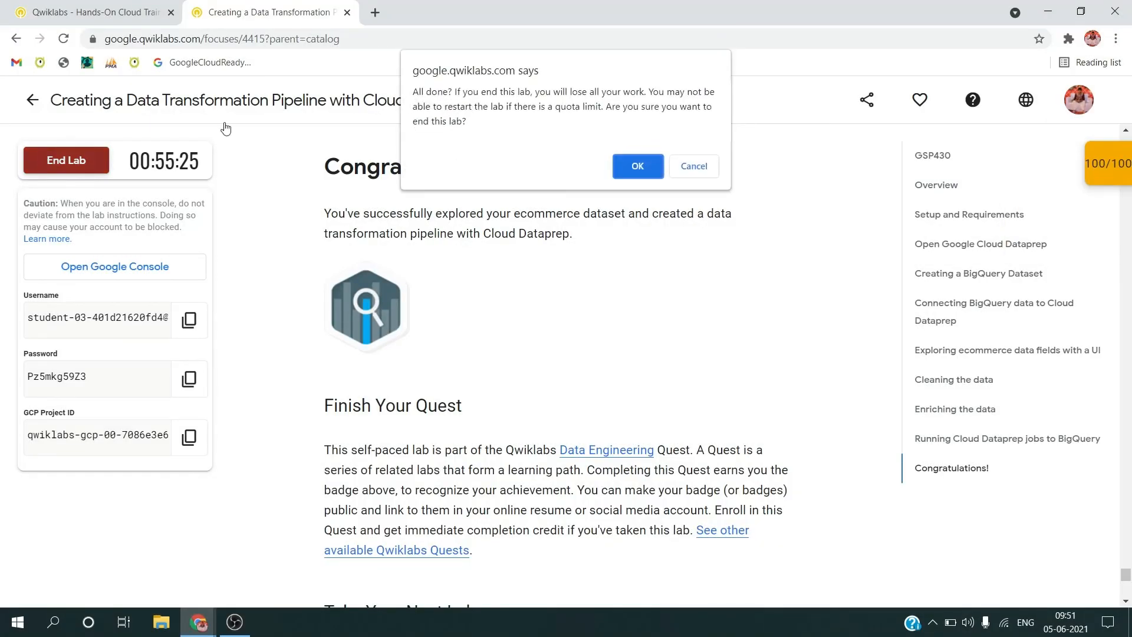